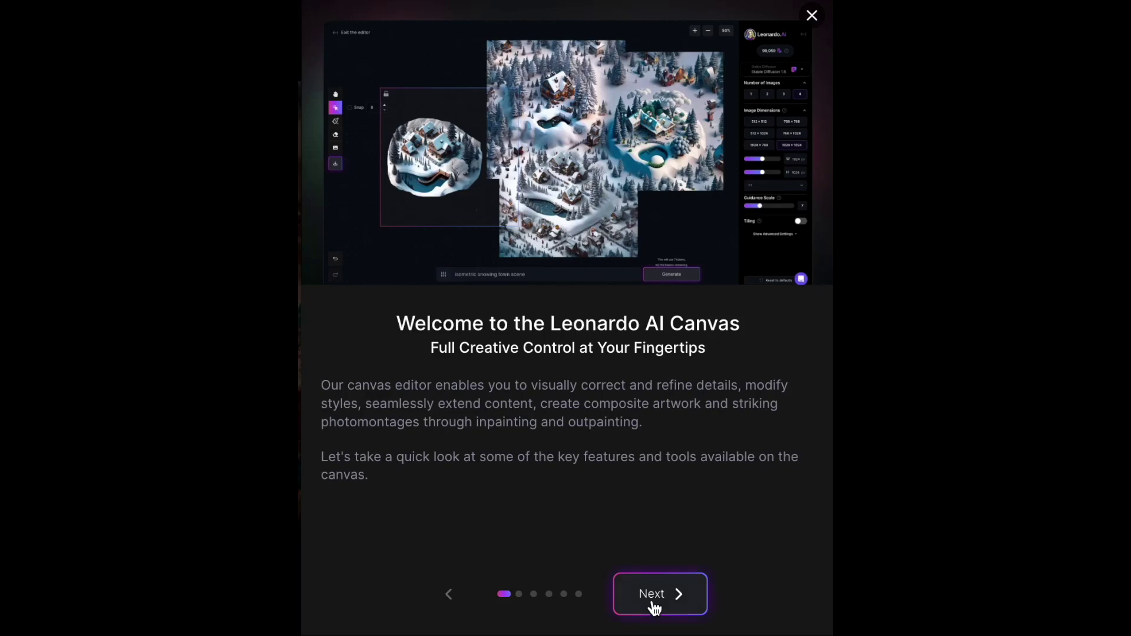
- Page through the Leonardo AI Canvas introduction, from the welcome page to the end of the tour
click(657, 606)
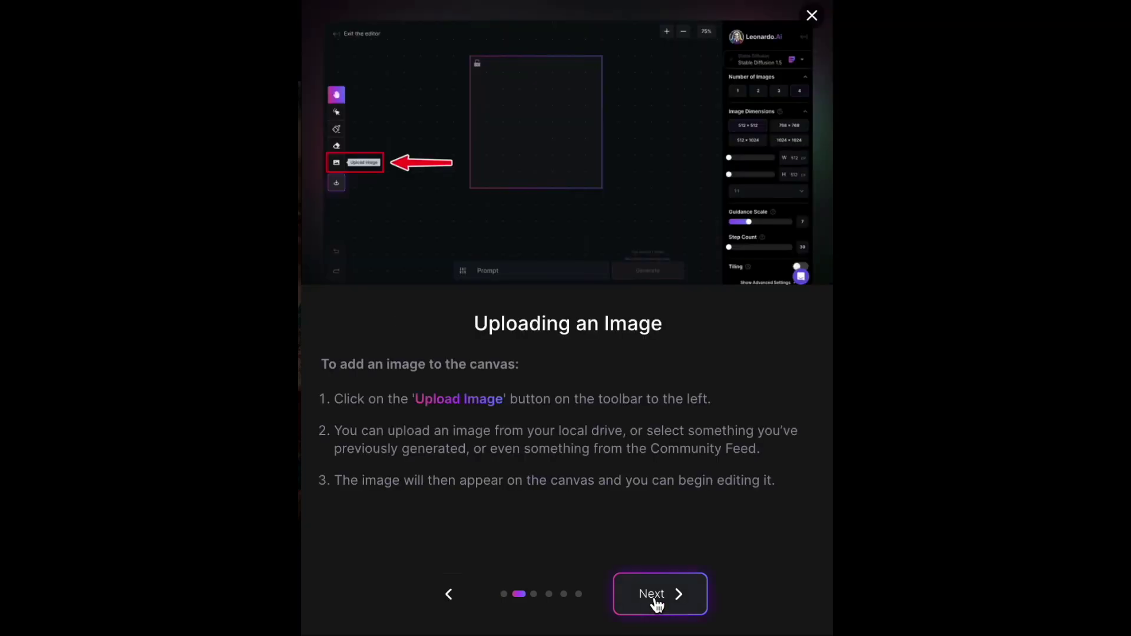
click(657, 606)
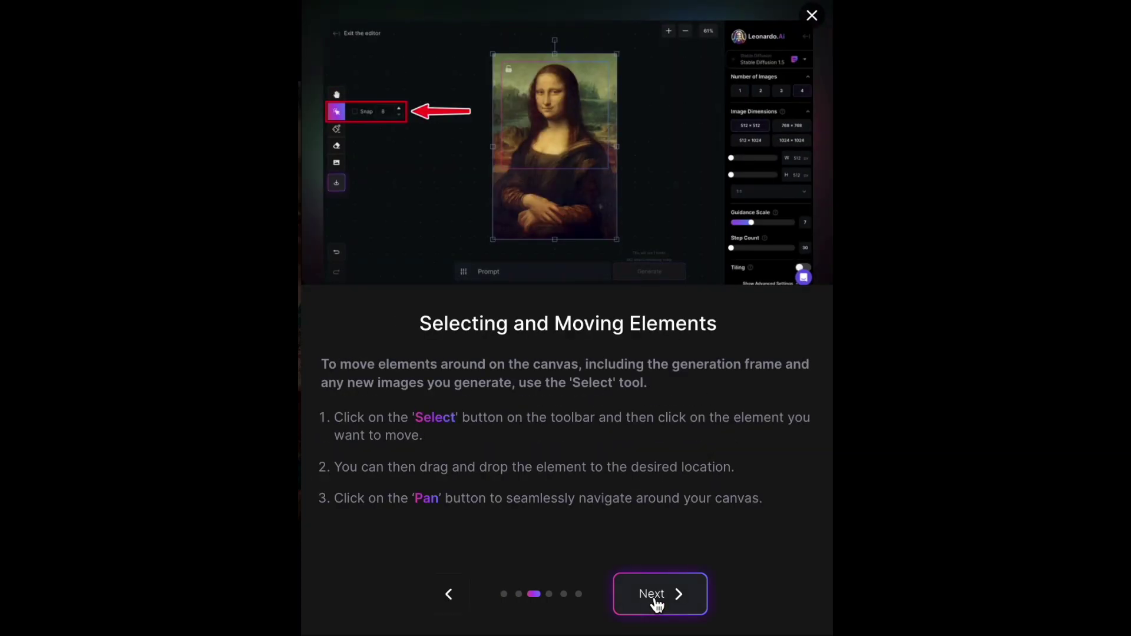
click(656, 606)
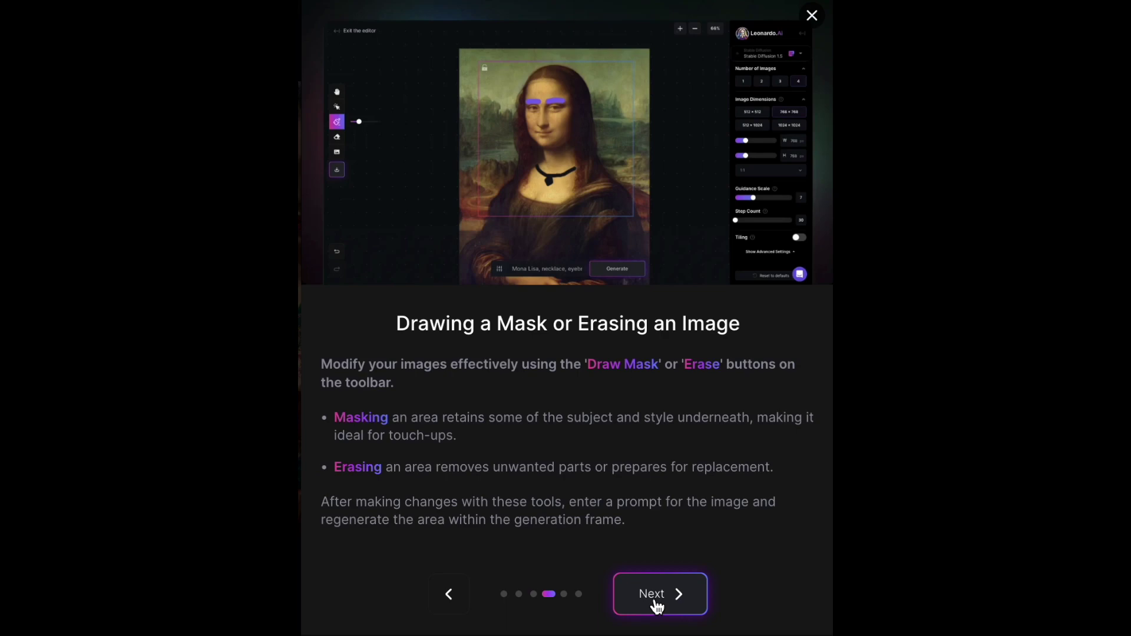
click(656, 606)
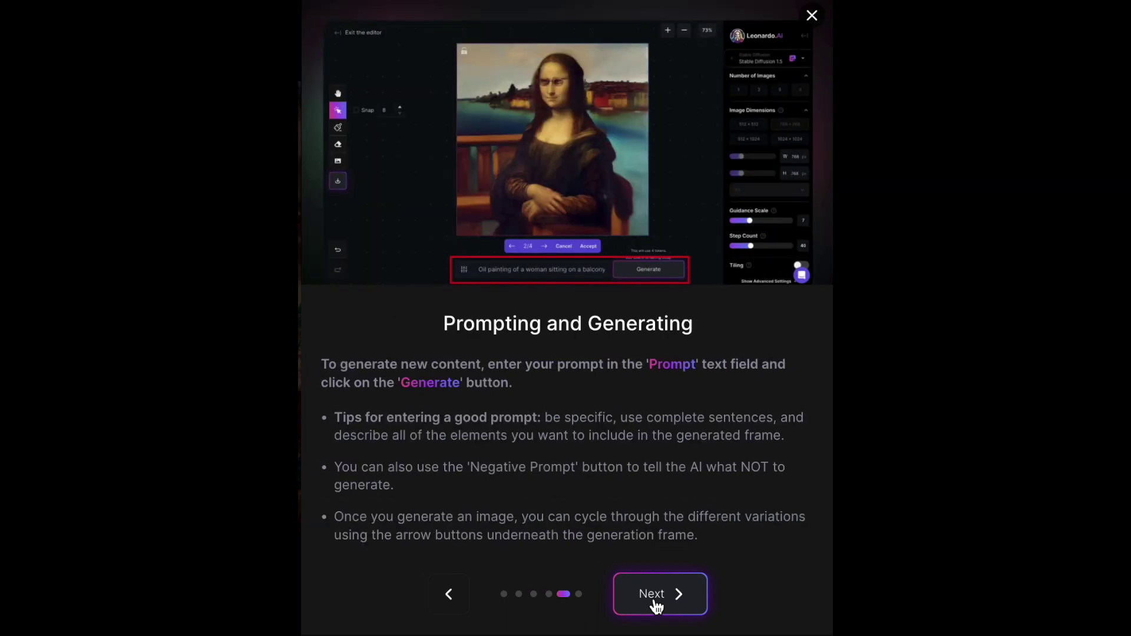
click(656, 606)
click(656, 606)
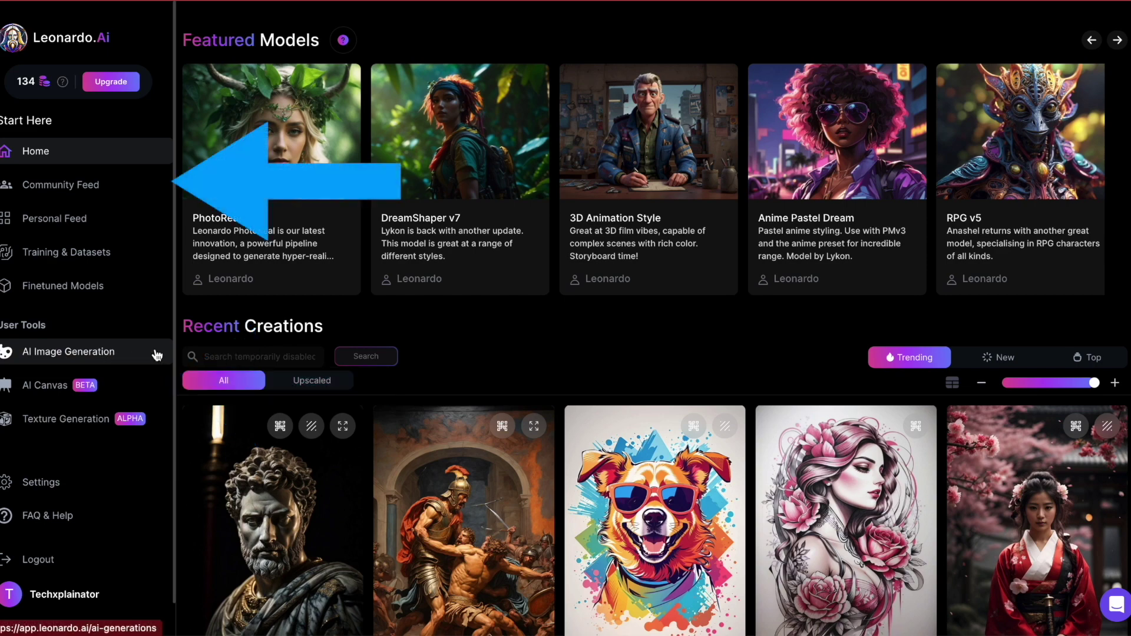
- Open the "Neon colors" image from the Community Feed and show its further options, including Edit in canvas
click(99, 190)
click(455, 440)
click(516, 416)
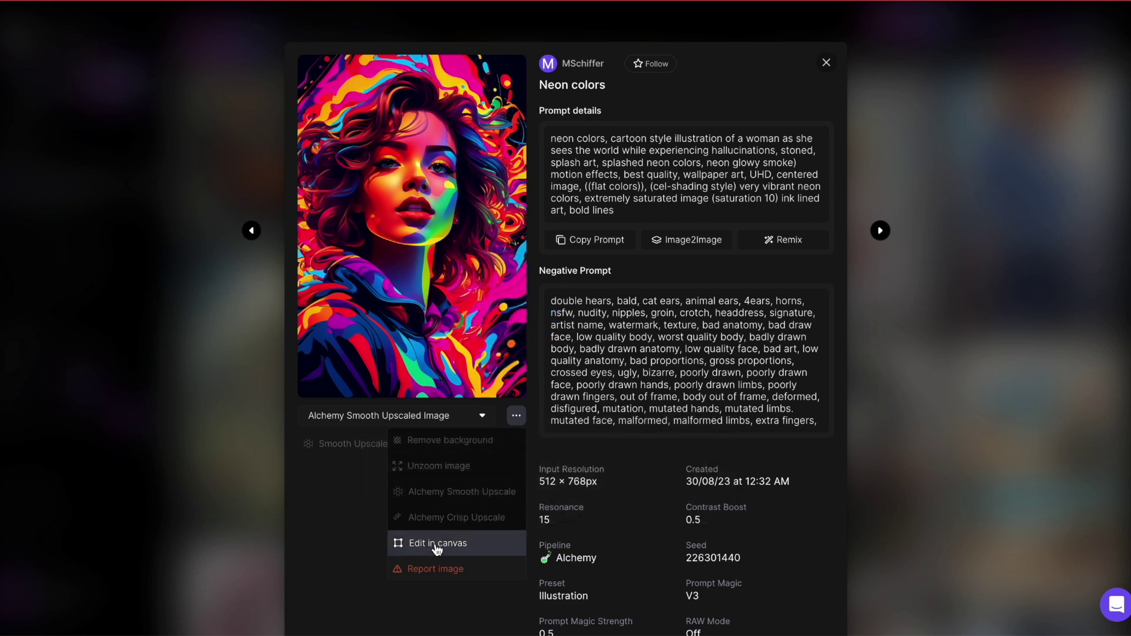
- Open a "Cute IT girl" image from the Personal Feed and show its further options
click(94, 215)
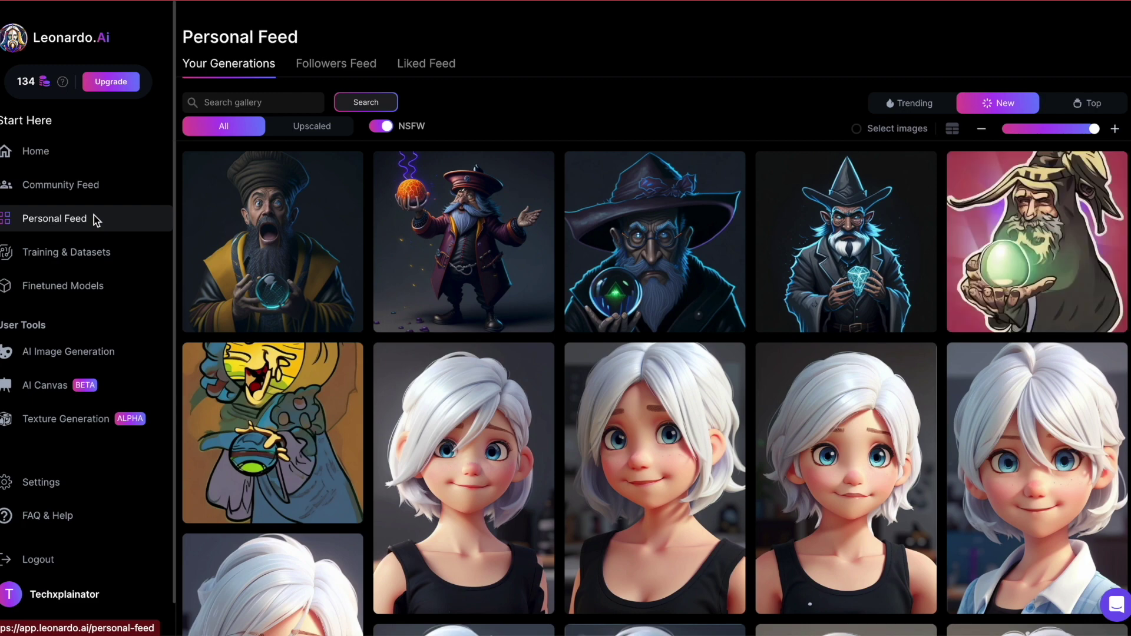
click(508, 481)
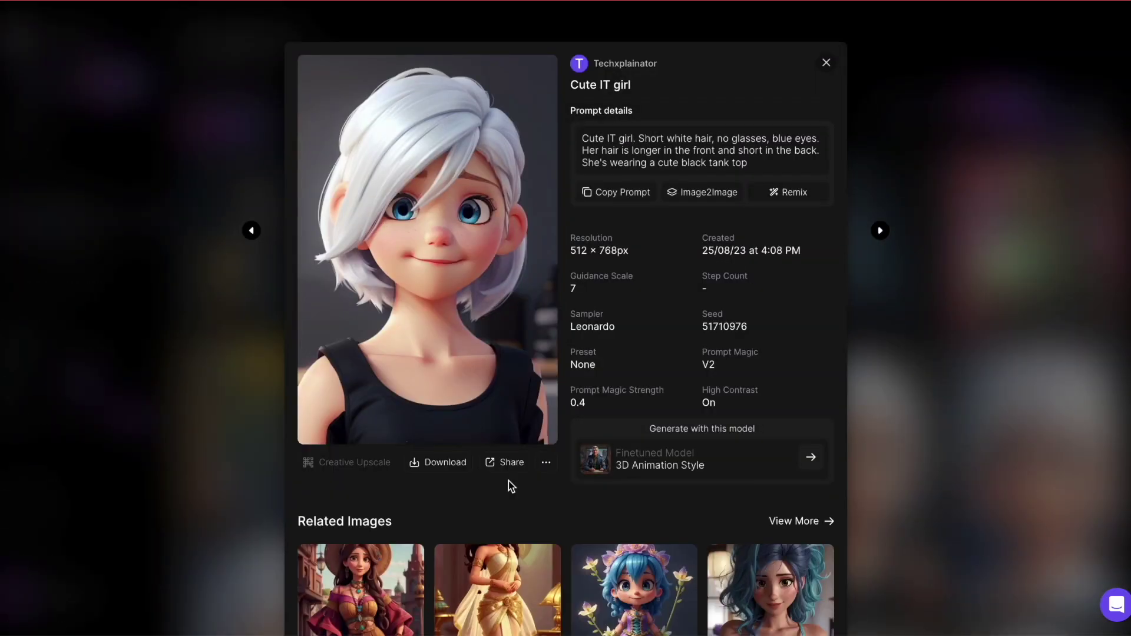
click(546, 462)
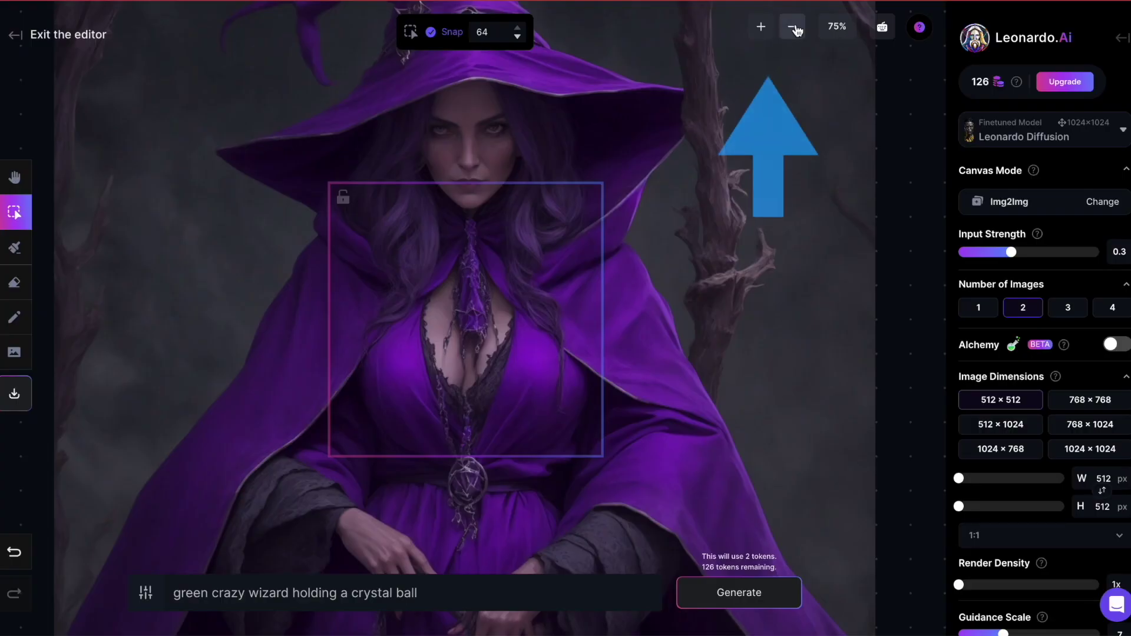
- Try zooming the witch canvas out and in, and apply the 100% and 75% zoom presets
click(793, 27)
click(793, 27)
click(760, 26)
click(761, 26)
click(836, 29)
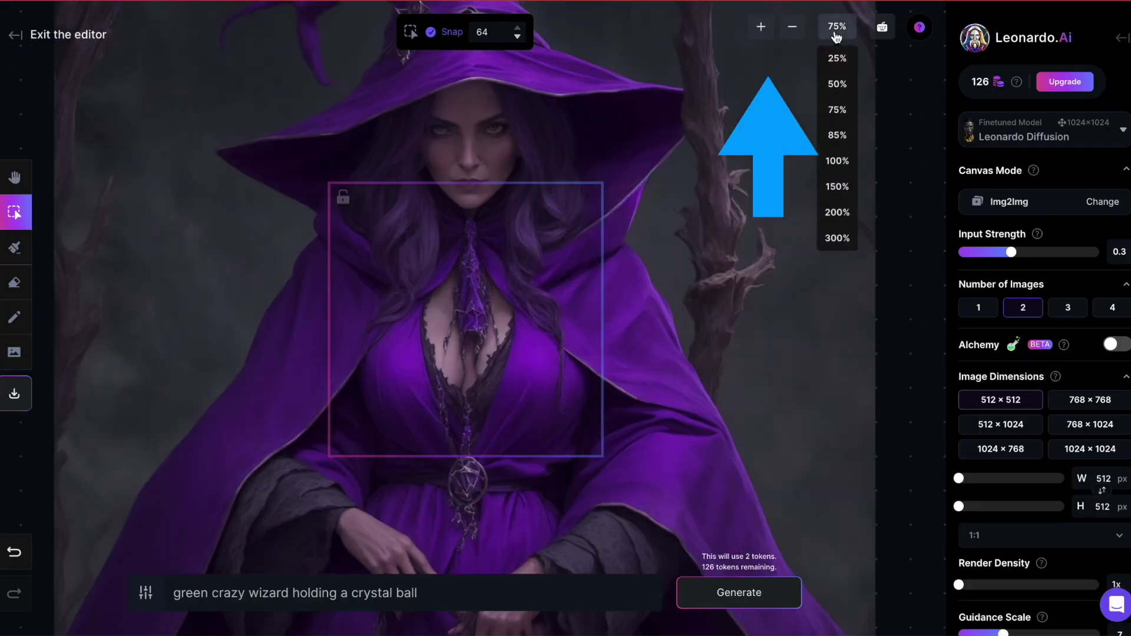
click(838, 161)
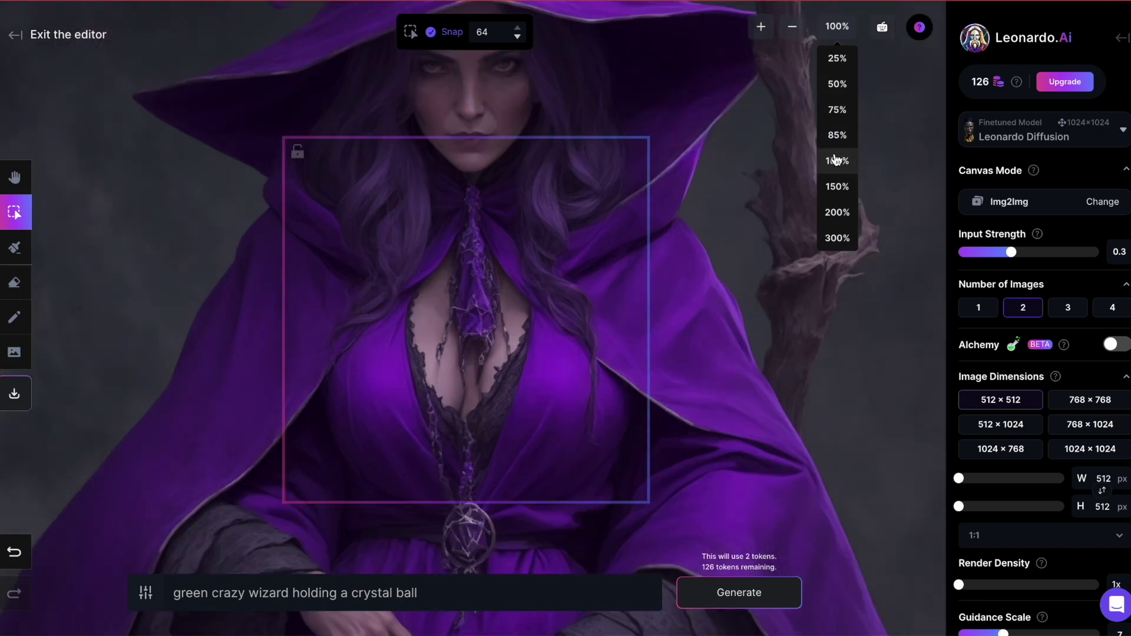
click(838, 110)
- Look through the canvas keyboard commands for navigation, brush, mask, eraser and selection, and check the available operating systems
click(882, 30)
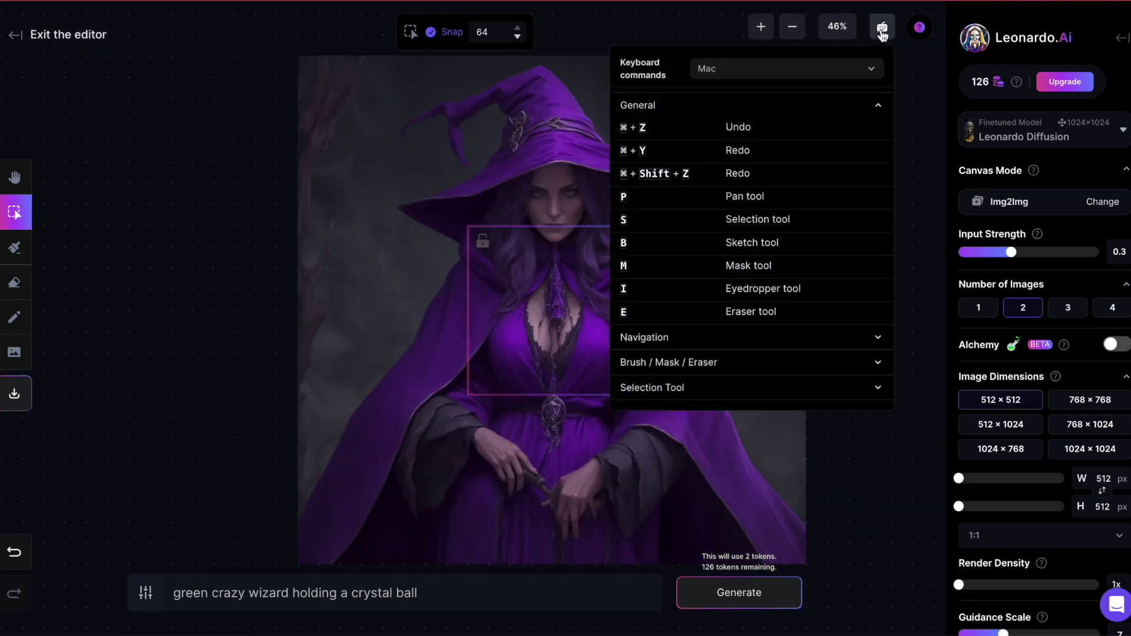
click(867, 339)
click(876, 299)
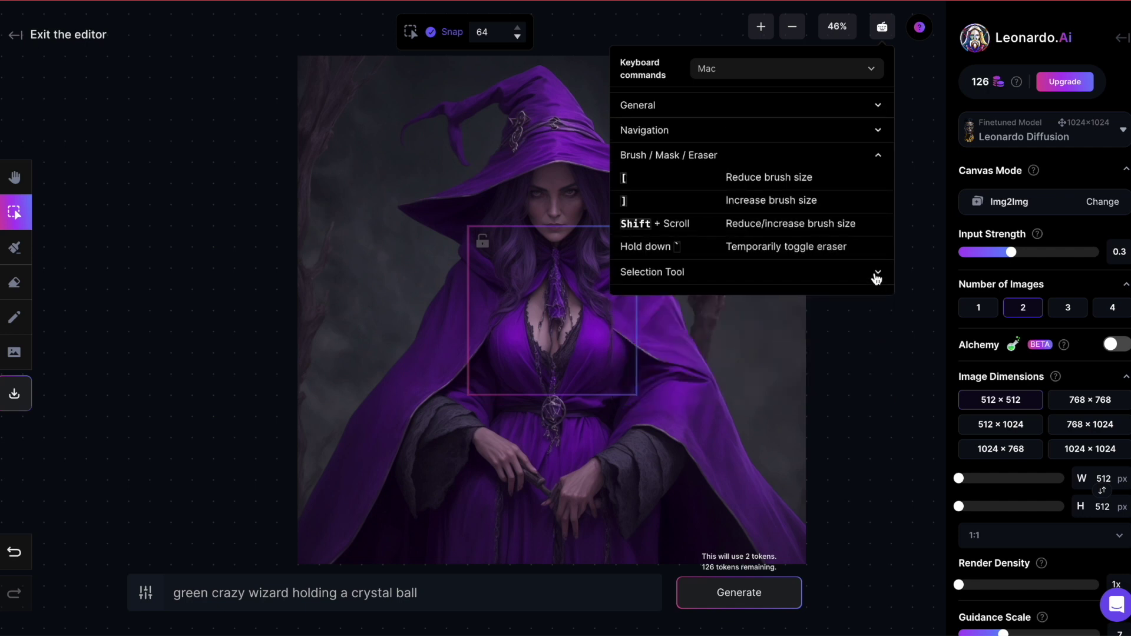
click(875, 271)
click(869, 71)
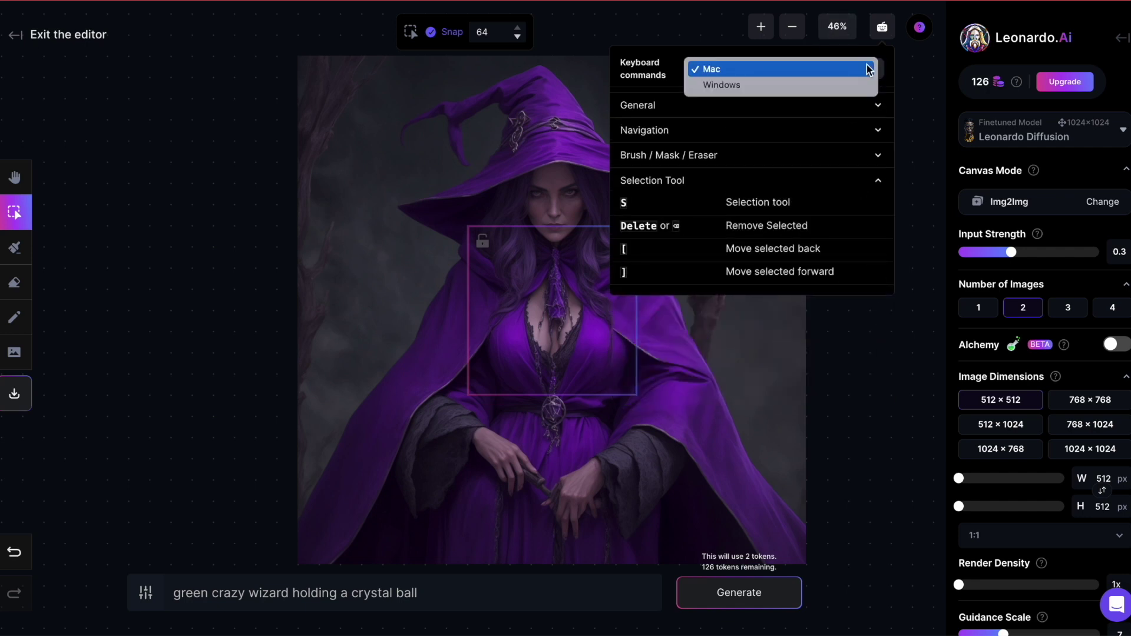
click(882, 27)
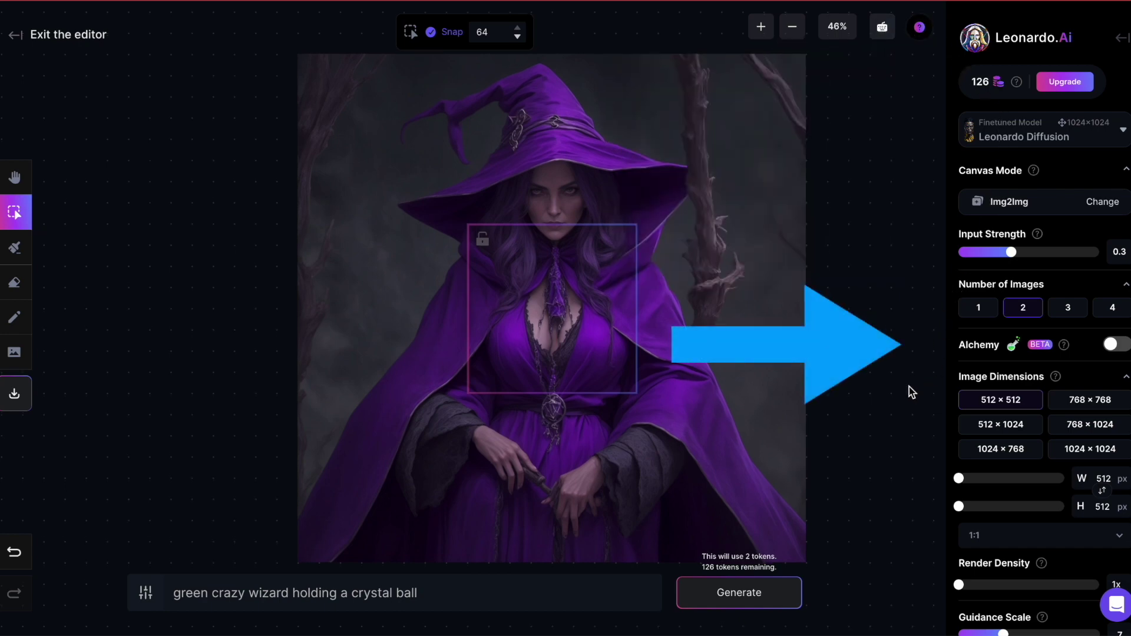
- Open and close the Negative Prompt field, and activate the main prompt field
scroll(910, 386, down, 1)
scroll(1002, 382, down, 3)
scroll(1041, 383, down, 2)
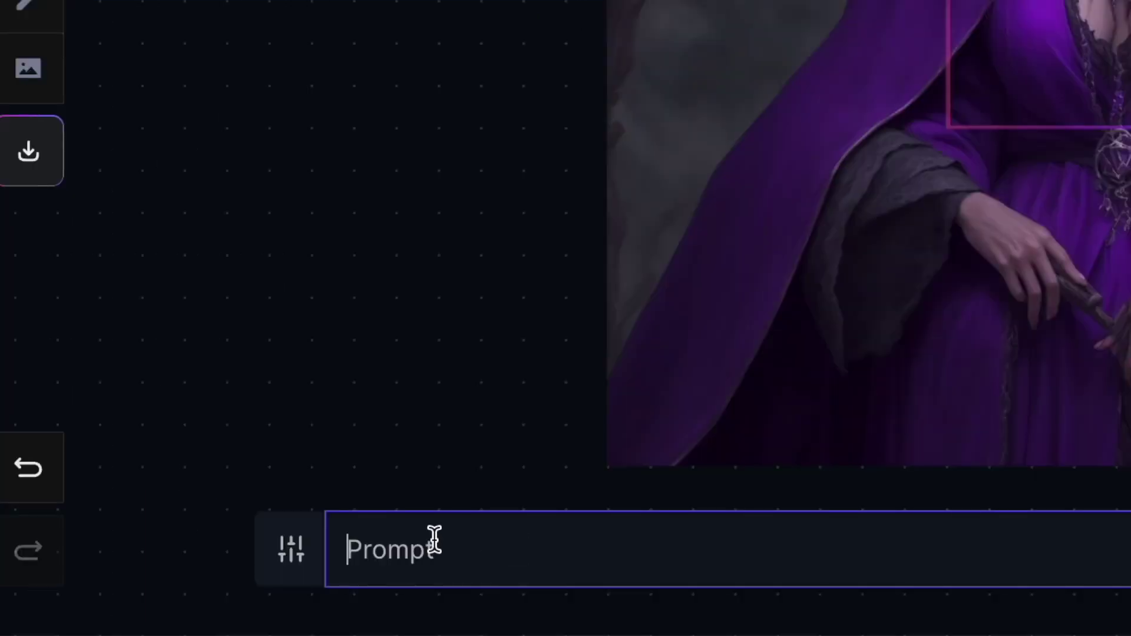
click(295, 548)
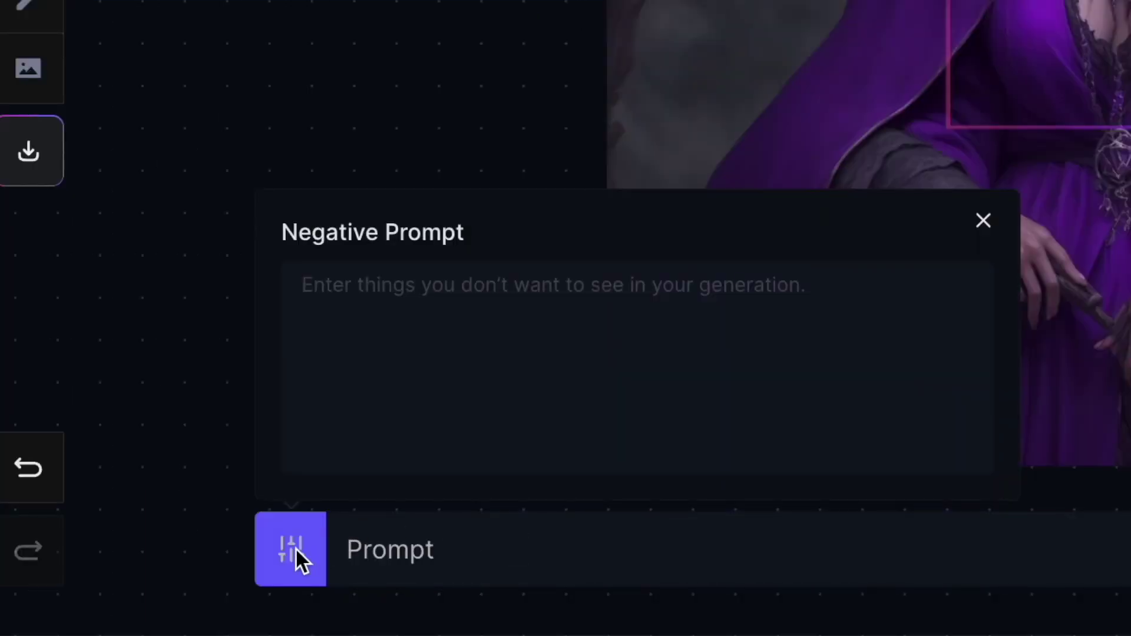
click(434, 283)
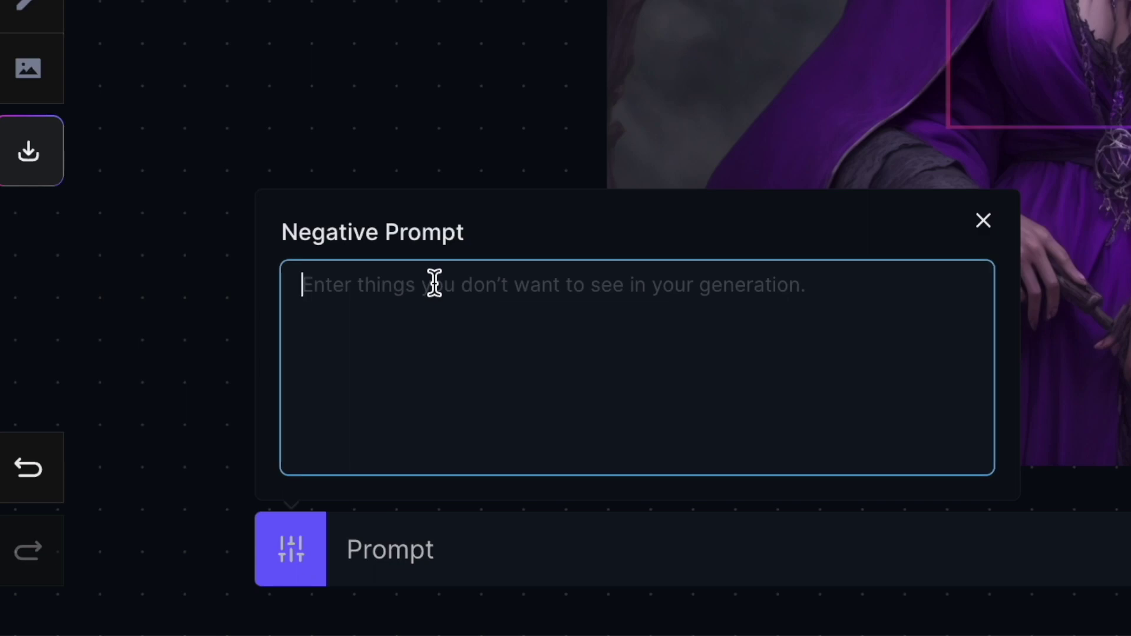
click(294, 548)
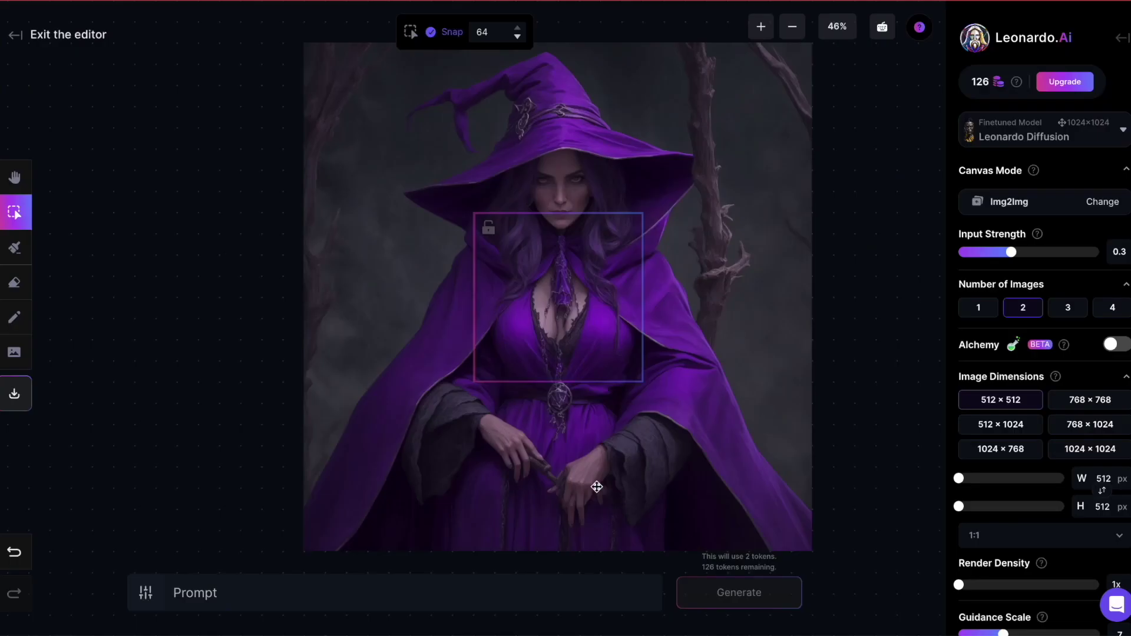
click(588, 591)
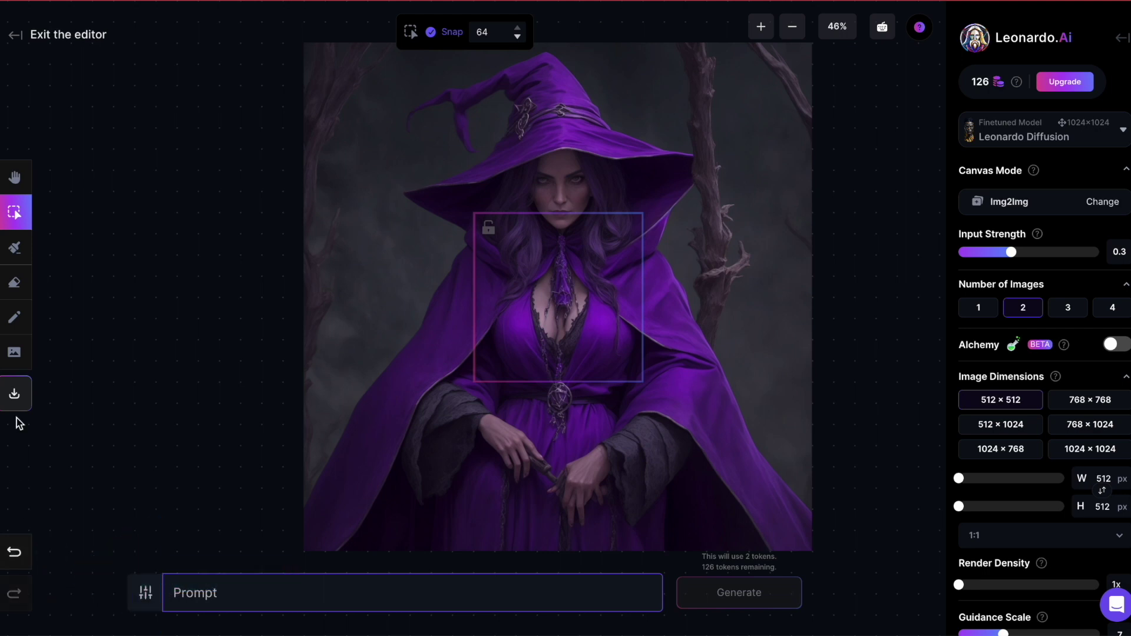
- Move the witch image on the canvas and scale it down from its corner
click(16, 178)
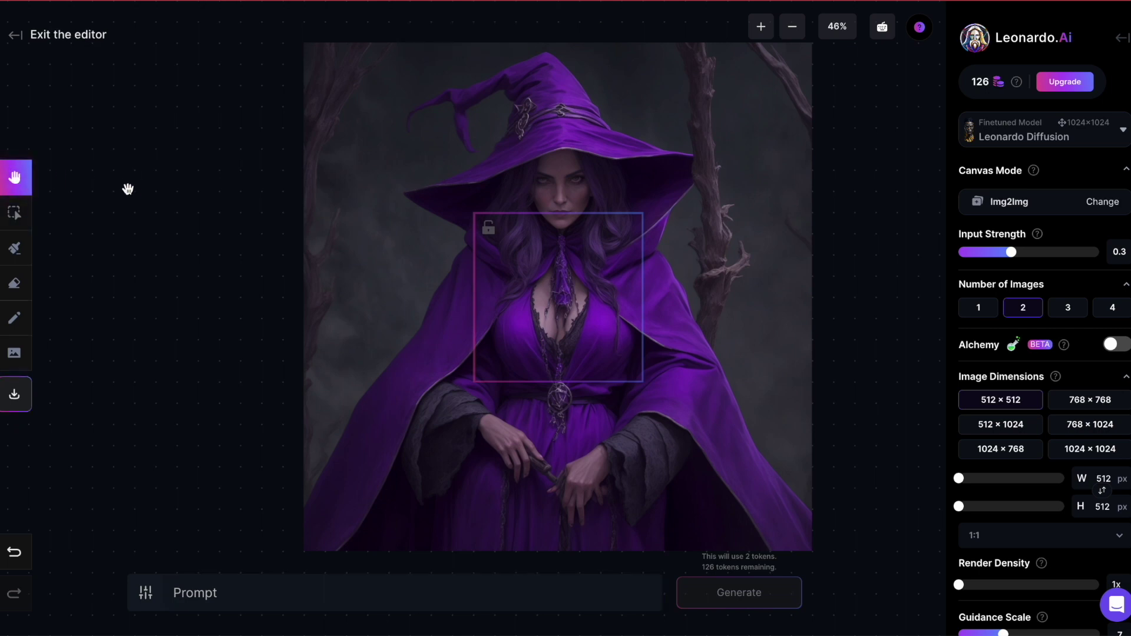
mouse_move(134, 192)
mouse_down()
mouse_move(219, 306)
mouse_move(387, 175)
mouse_move(225, 157)
mouse_move(335, 299)
mouse_move(502, 247)
mouse_move(815, 122)
mouse_move(532, 214)
mouse_move(271, 239)
mouse_move(112, 188)
mouse_move(113, 197)
mouse_up()
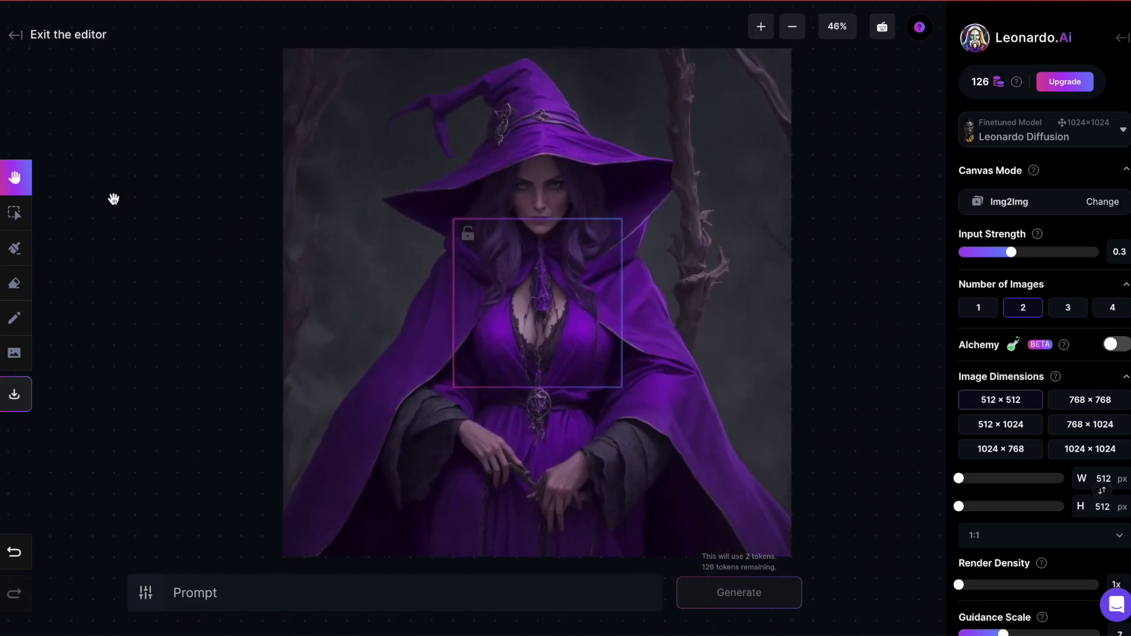
click(16, 217)
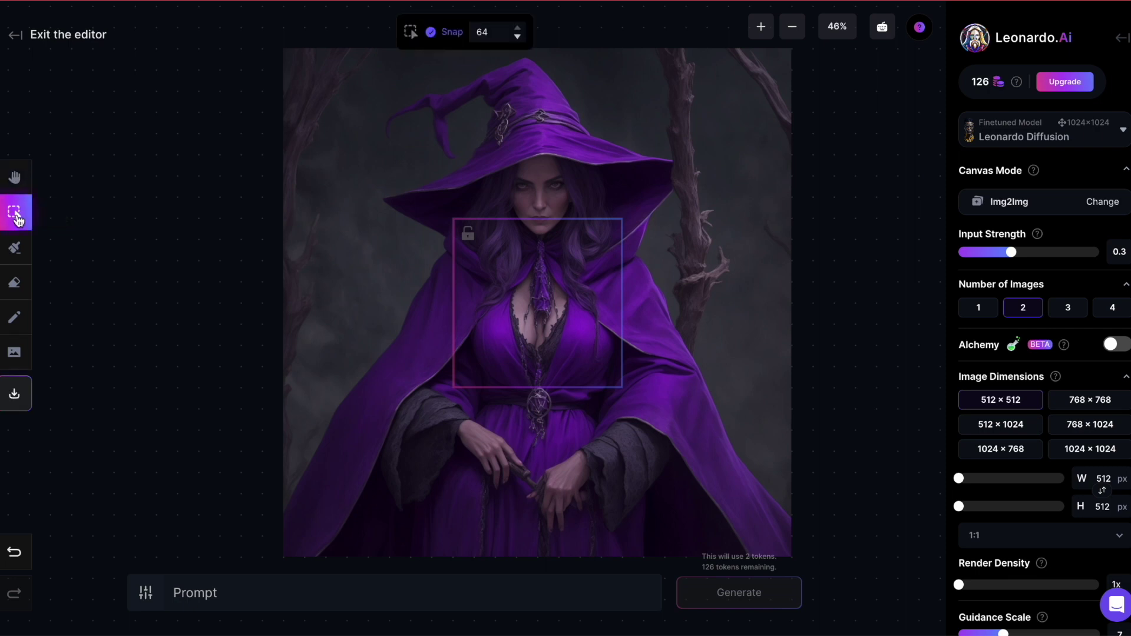
drag(434, 162, 386, 171)
drag(261, 63, 452, 179)
drag(699, 281, 762, 220)
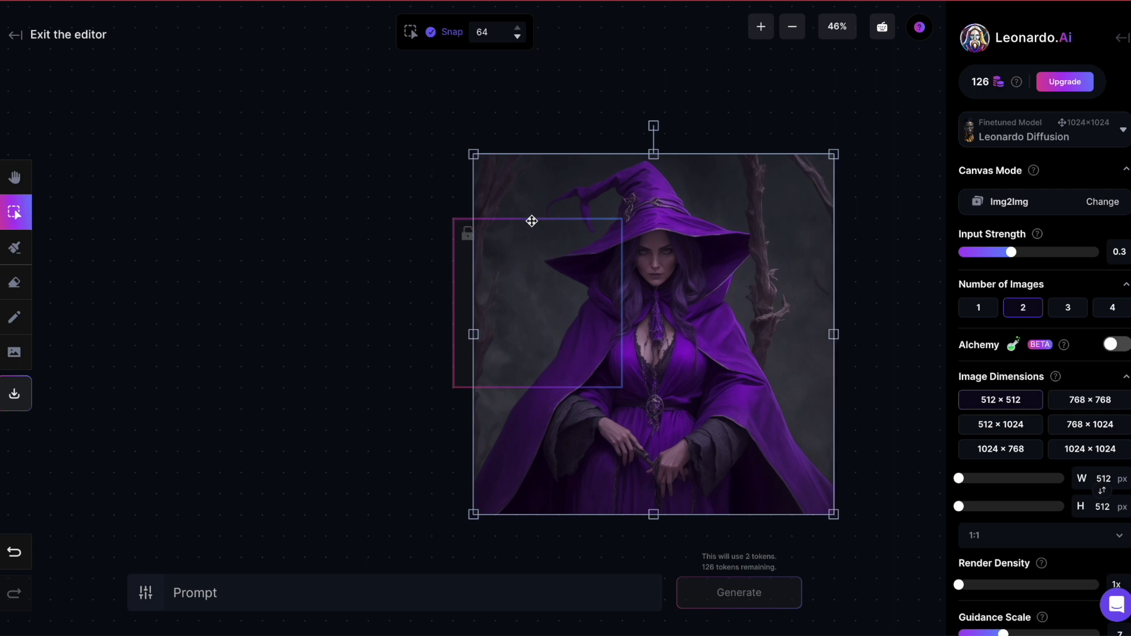
- Reposition the witch image and place the unlocked generation frame over its left side
drag(530, 220, 454, 242)
click(778, 247)
drag(767, 250, 576, 259)
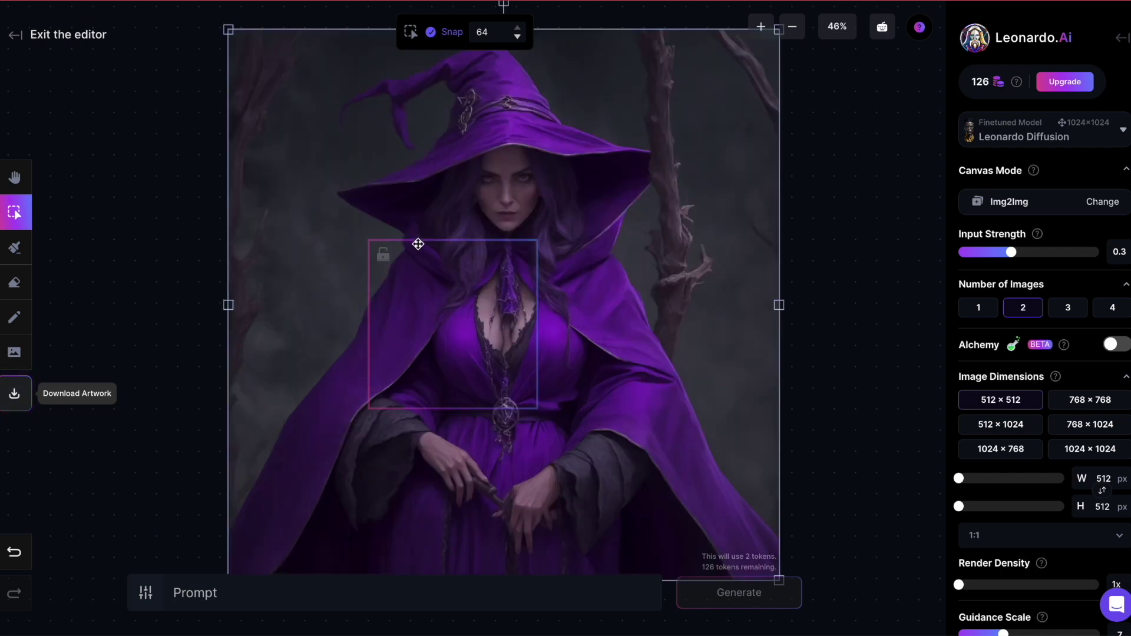
drag(419, 241, 334, 196)
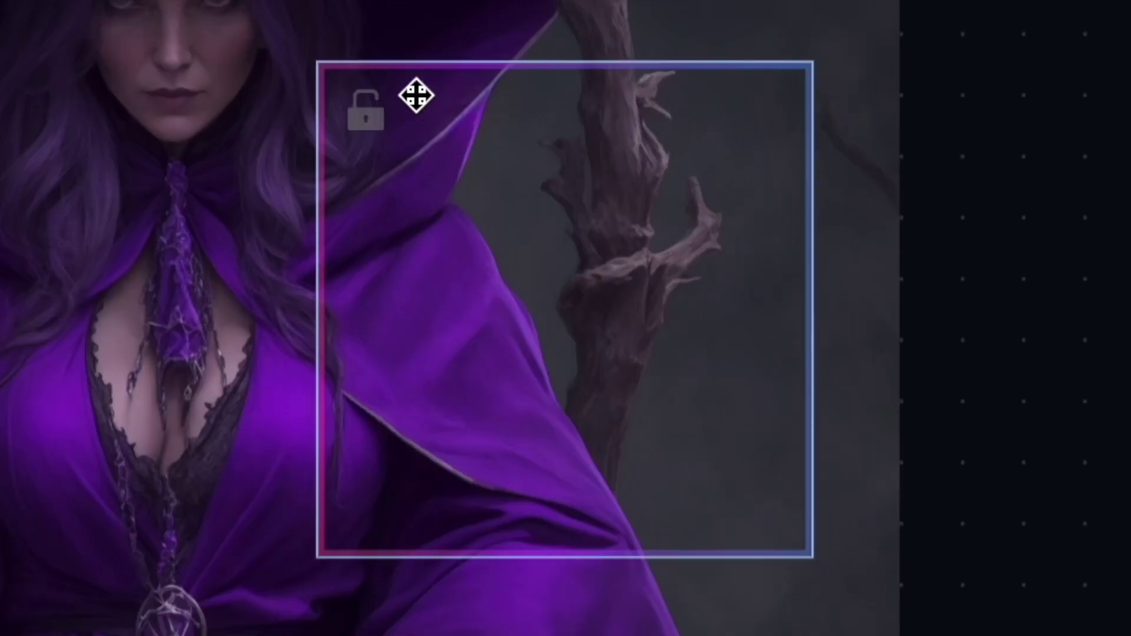
- Lock the generation frame in place and move the witch image beneath it
click(297, 213)
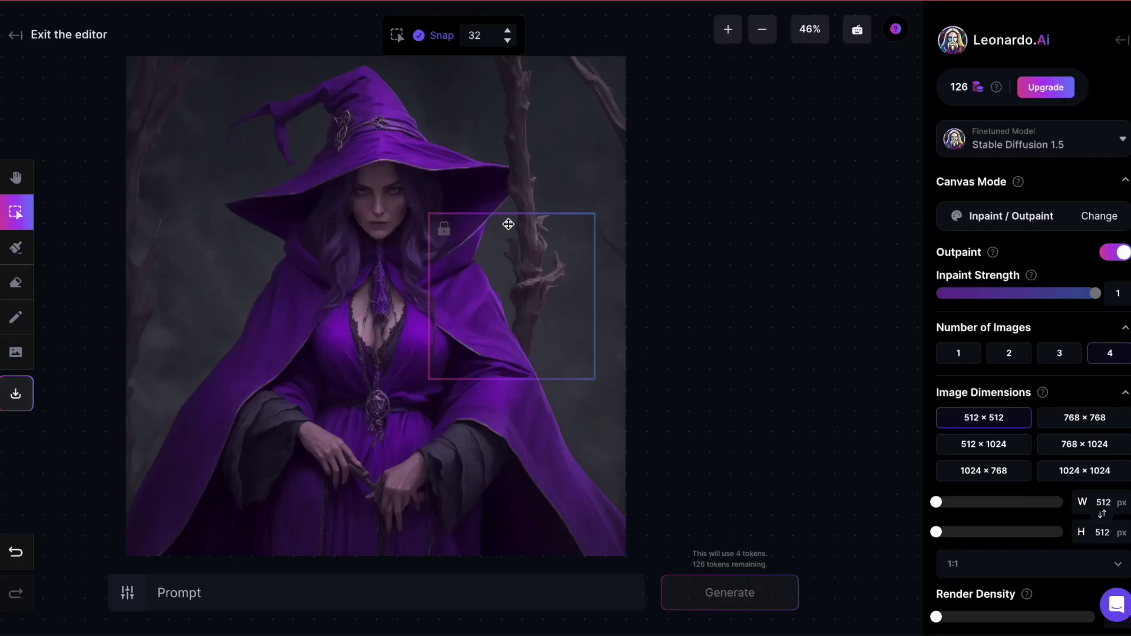
scroll(505, 177, down, 1)
drag(451, 180, 496, 175)
drag(504, 219, 521, 197)
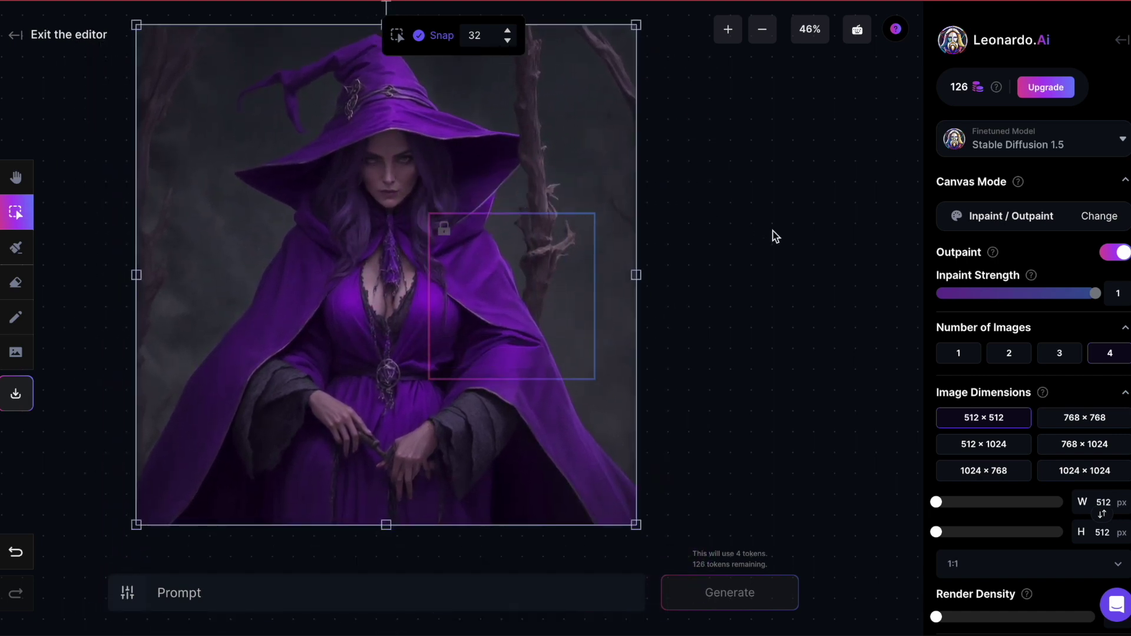
- Set the snap size to 64 and move the generation frame to the witch image's upper-right corner
scroll(353, 236, up, 3)
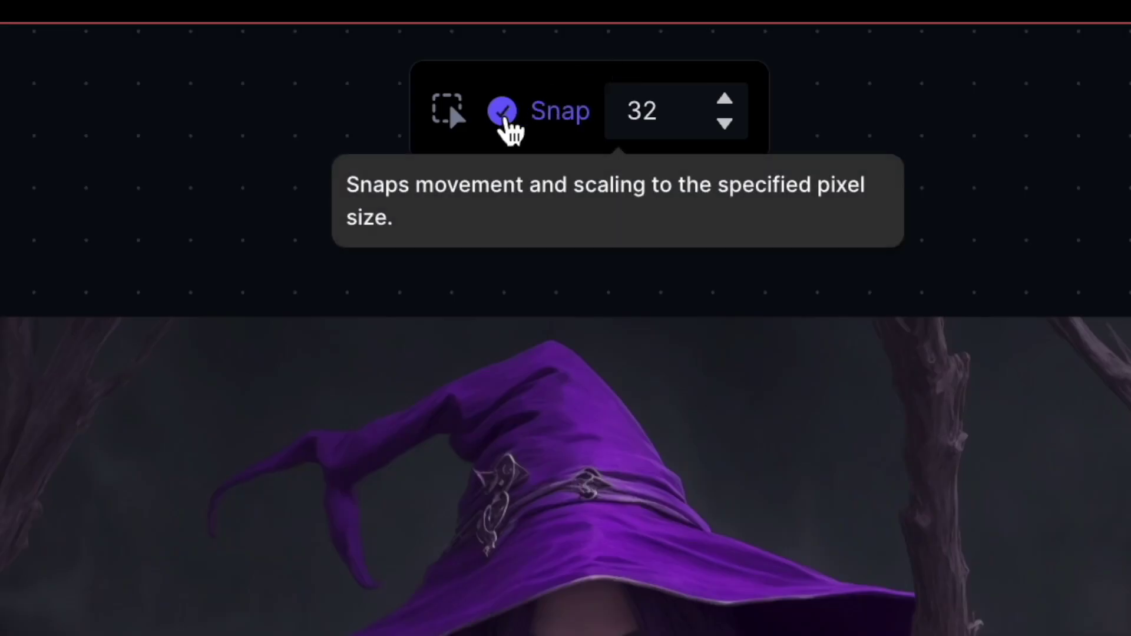
drag(697, 110, 595, 118)
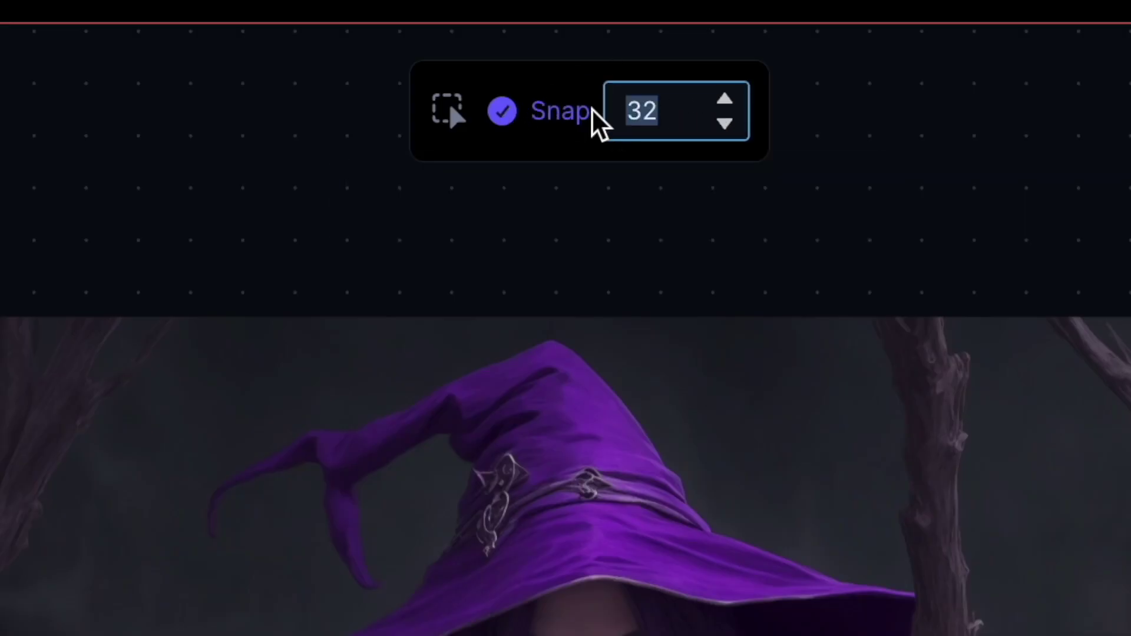
text(64)
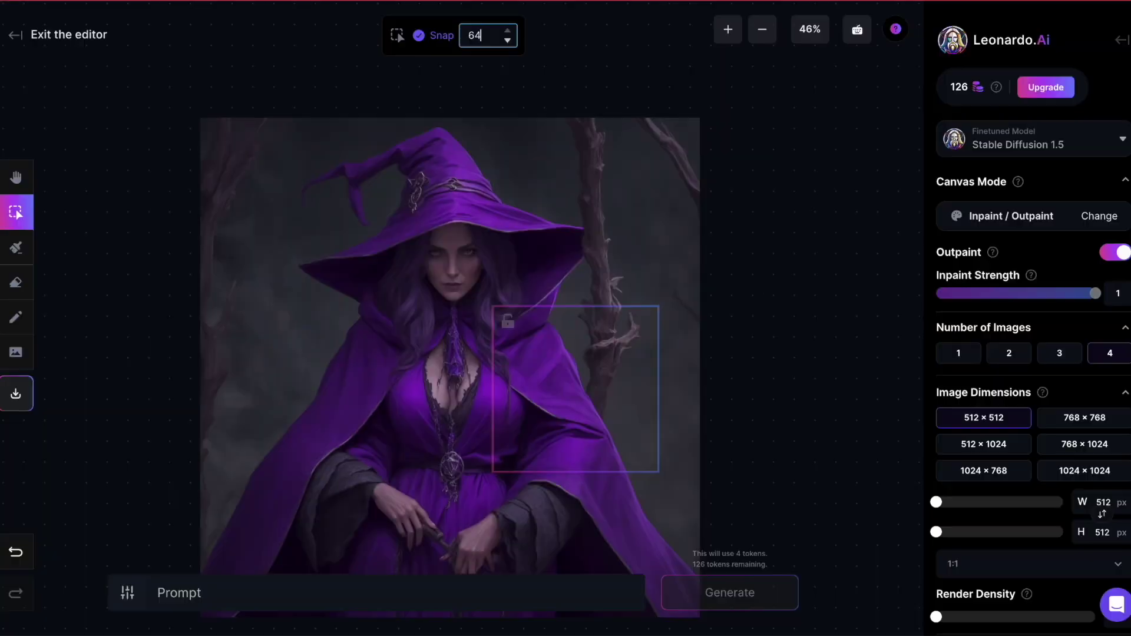
drag(576, 304, 617, 116)
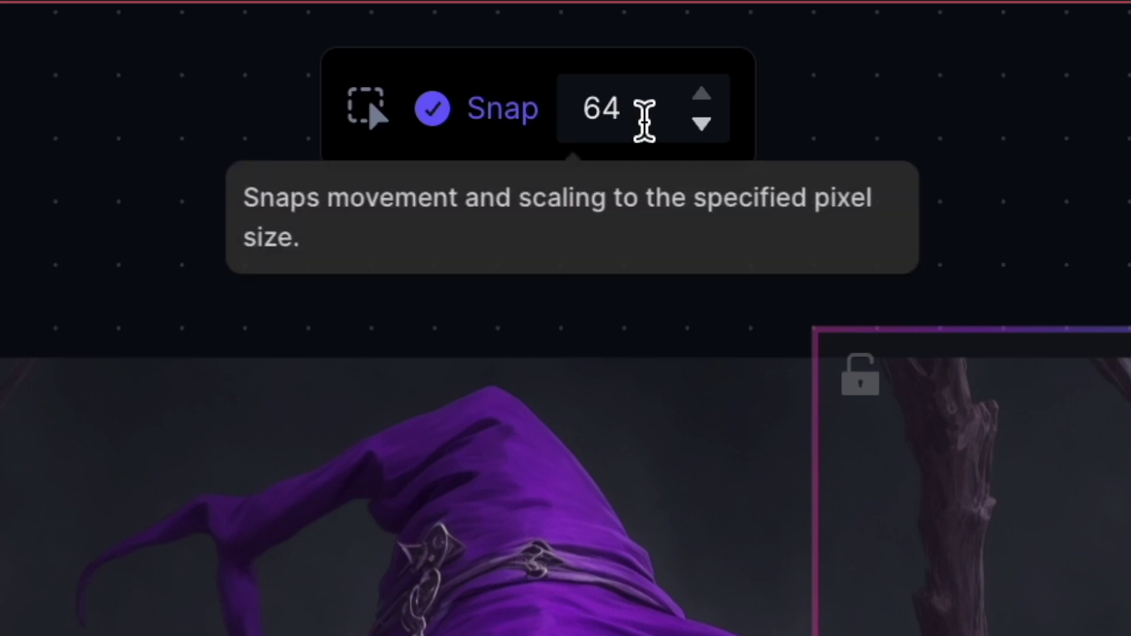
- Set the snap size to 8 and shift the generation frame slightly down and to the left
click(485, 35)
key(BackSpace)
key(BackSpace)
text(8)
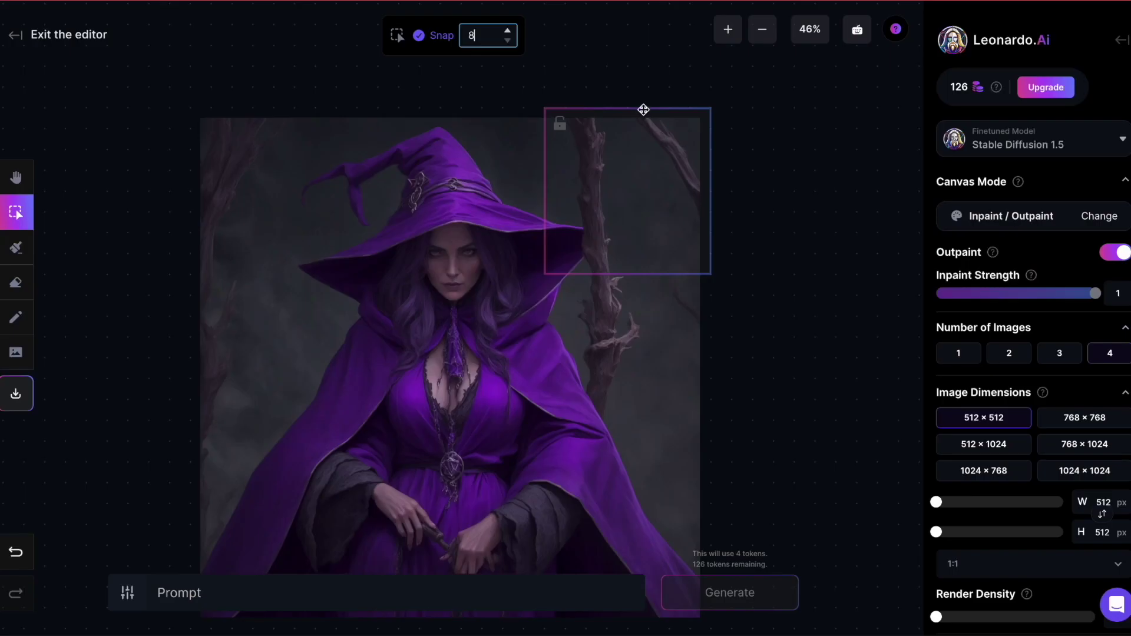
drag(644, 109, 632, 122)
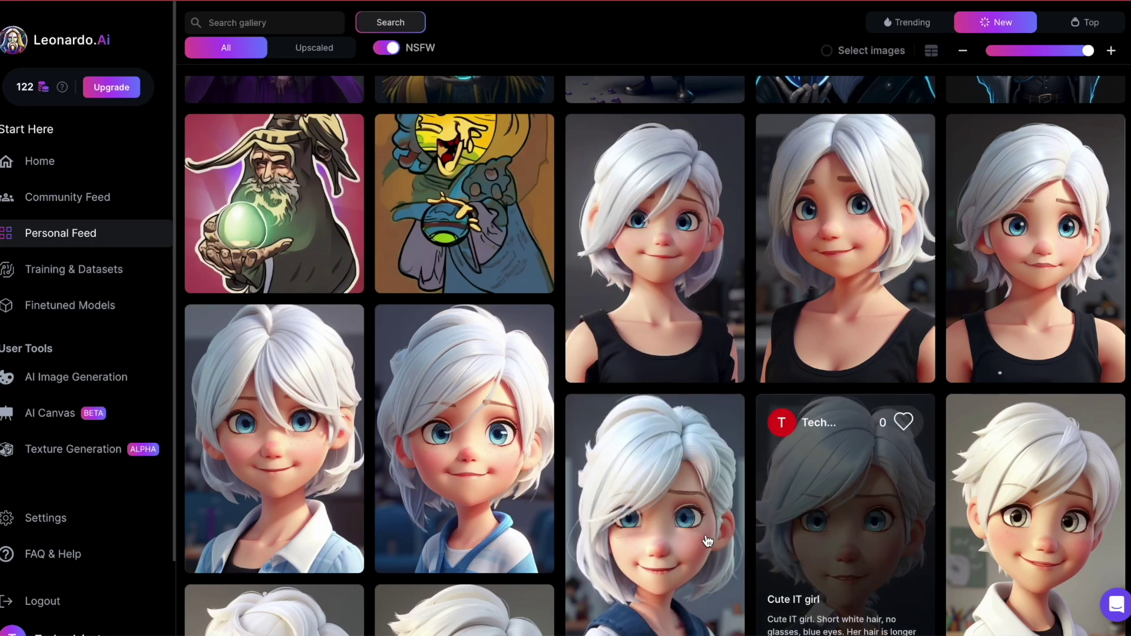
- Open the Cute IT girl image with the black tank top, copy its prompt and open the image in the canvas editor
click(677, 286)
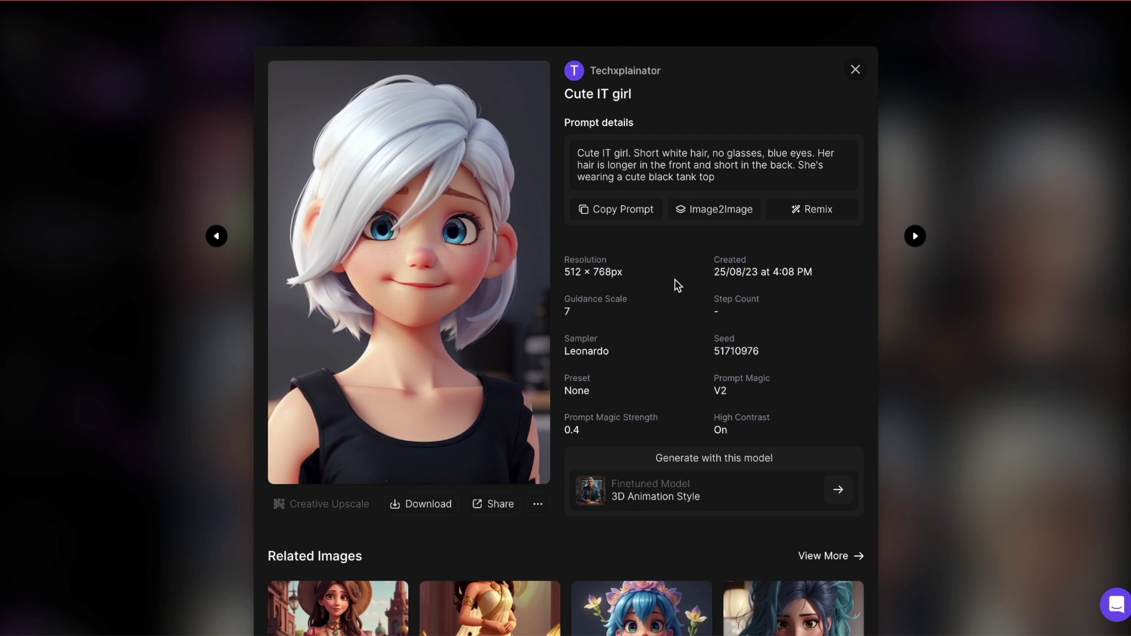
click(627, 210)
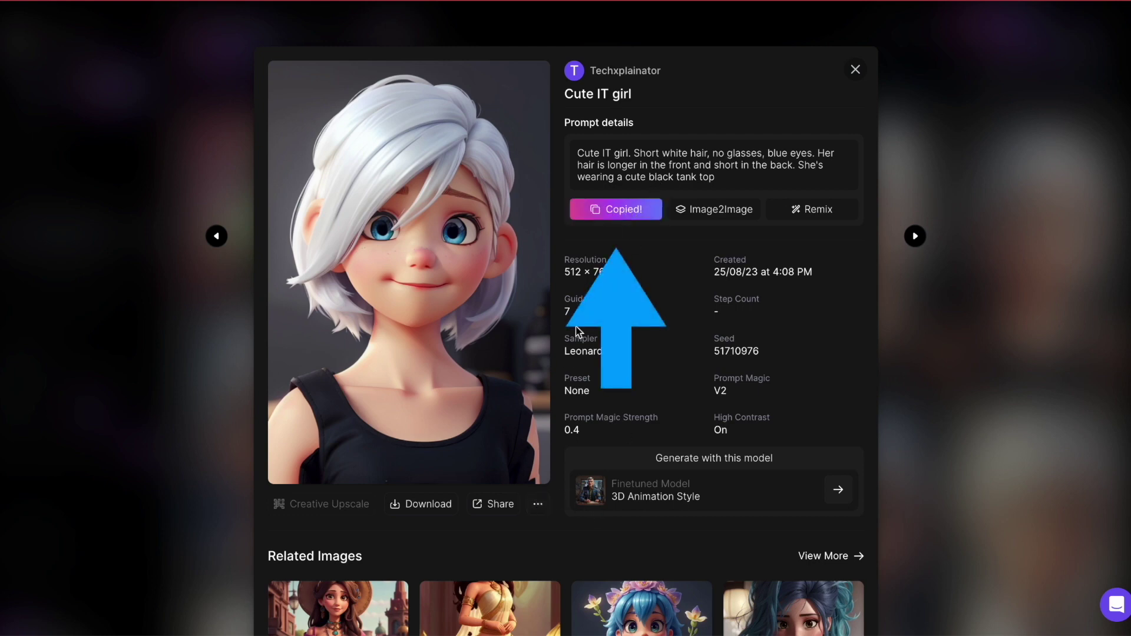
click(539, 507)
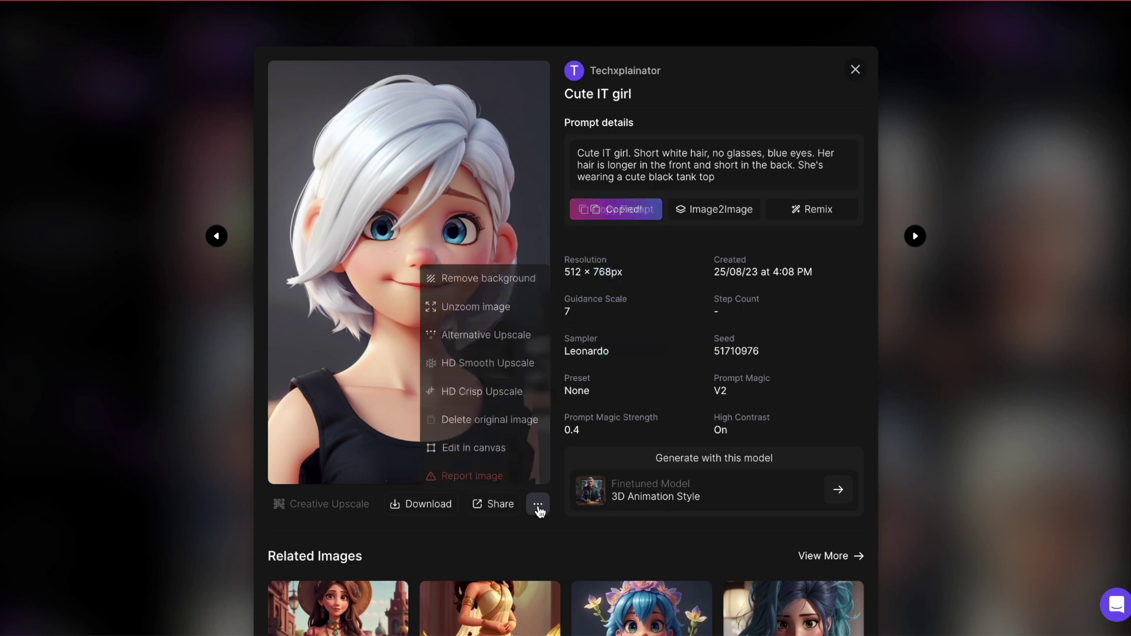
click(493, 449)
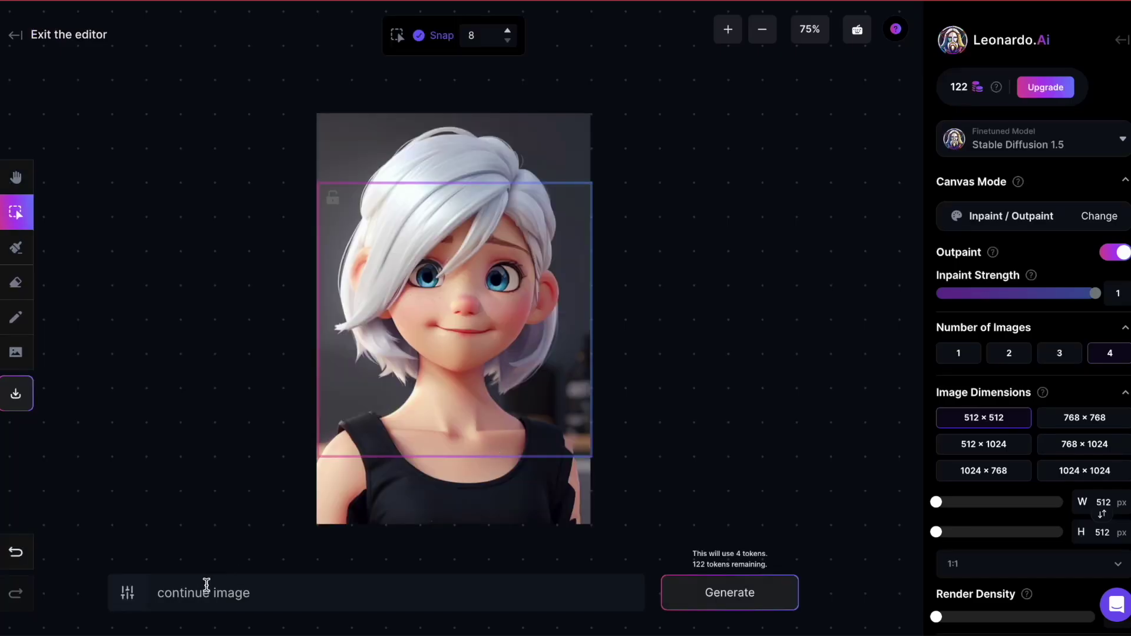
- Replace the canvas prompt with the copied Cute IT girl prompt
click(167, 596)
key(ctrl+a)
key(ctrl+v)
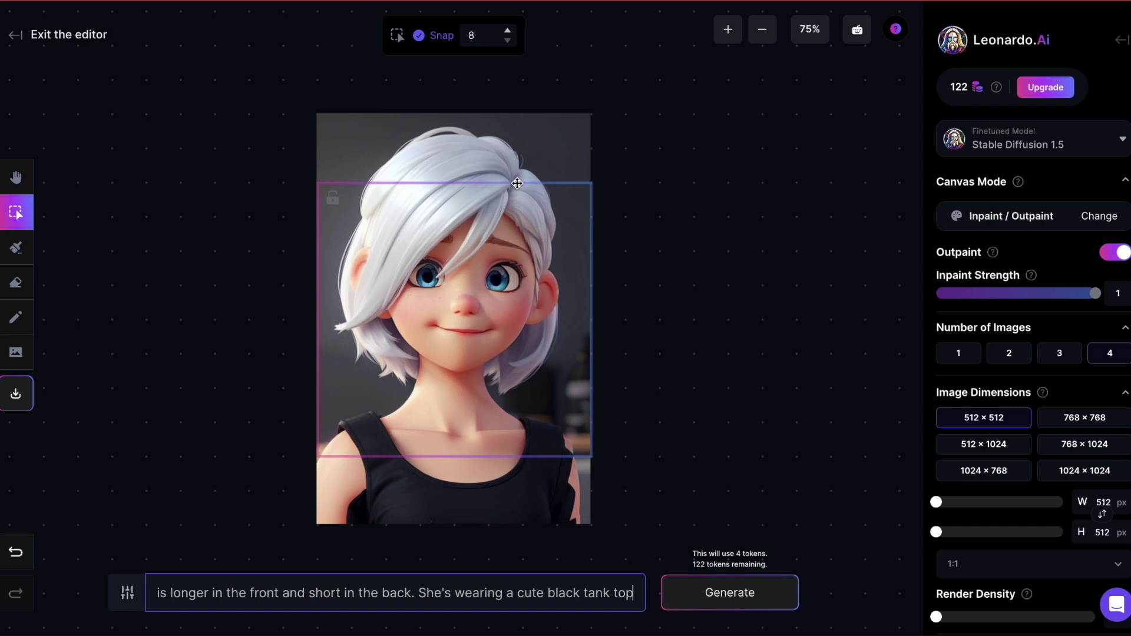
- Set the generation frame to 1024 × 1024 and position it so it surrounds the whole portrait
drag(517, 183, 652, 112)
click(1067, 472)
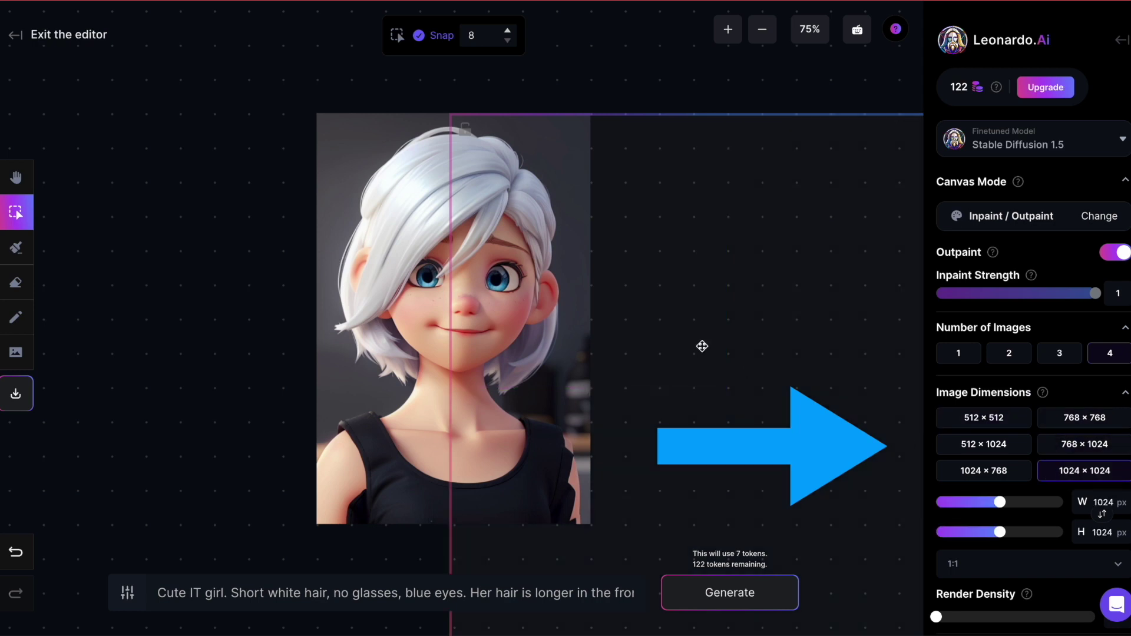
scroll(602, 375, down, 5)
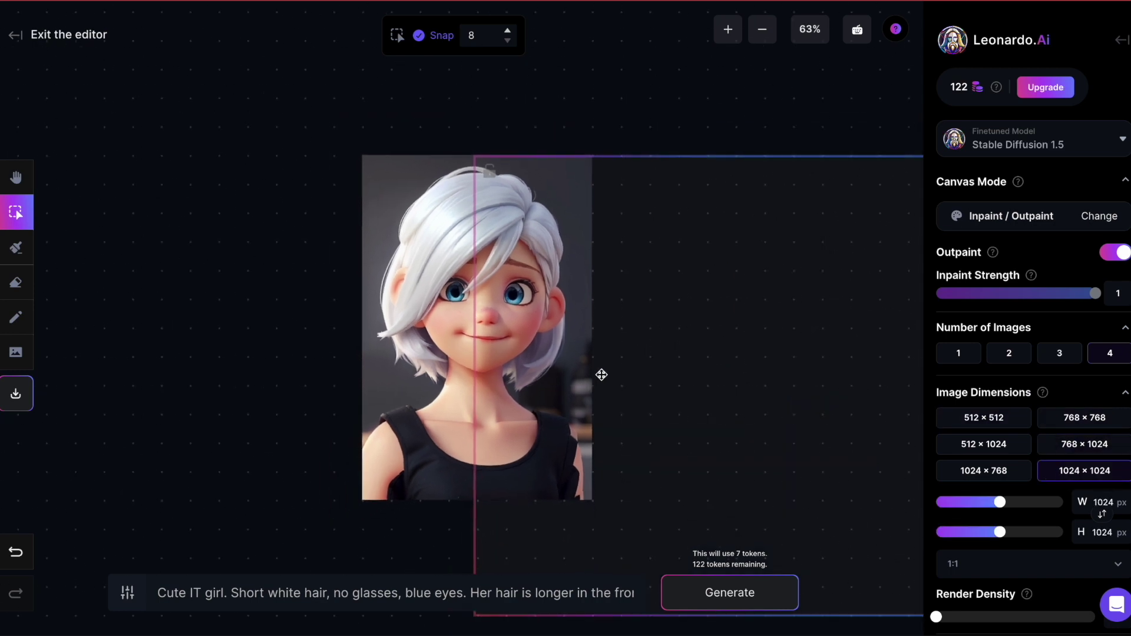
drag(711, 206, 534, 176)
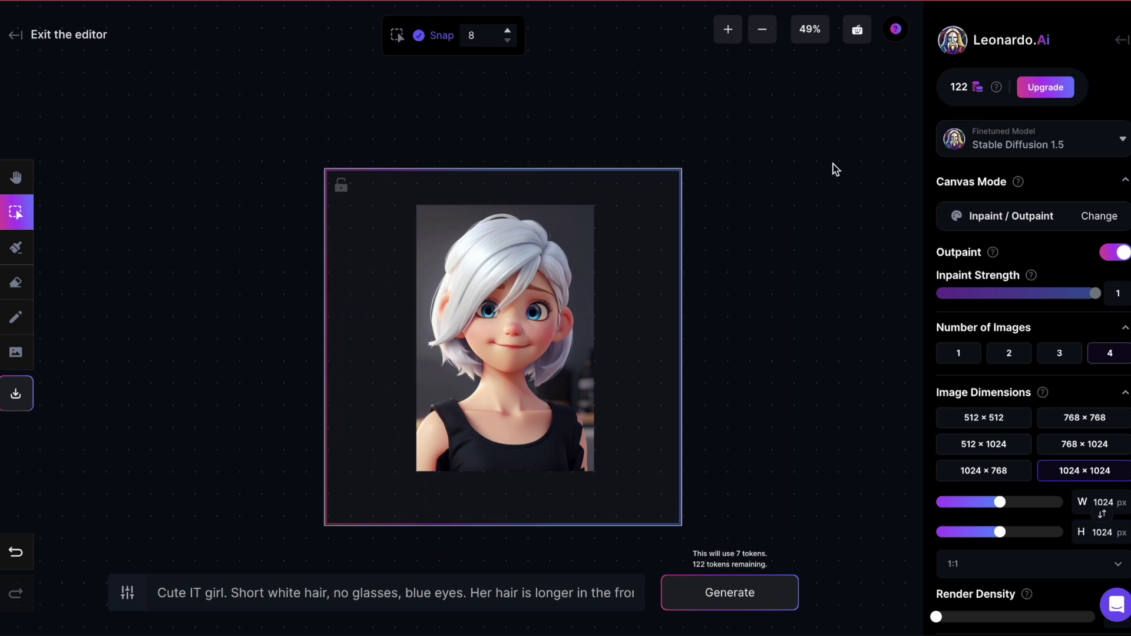
- Choose the 3D Animation Style model and generate the outpainted area around the girl
click(1011, 143)
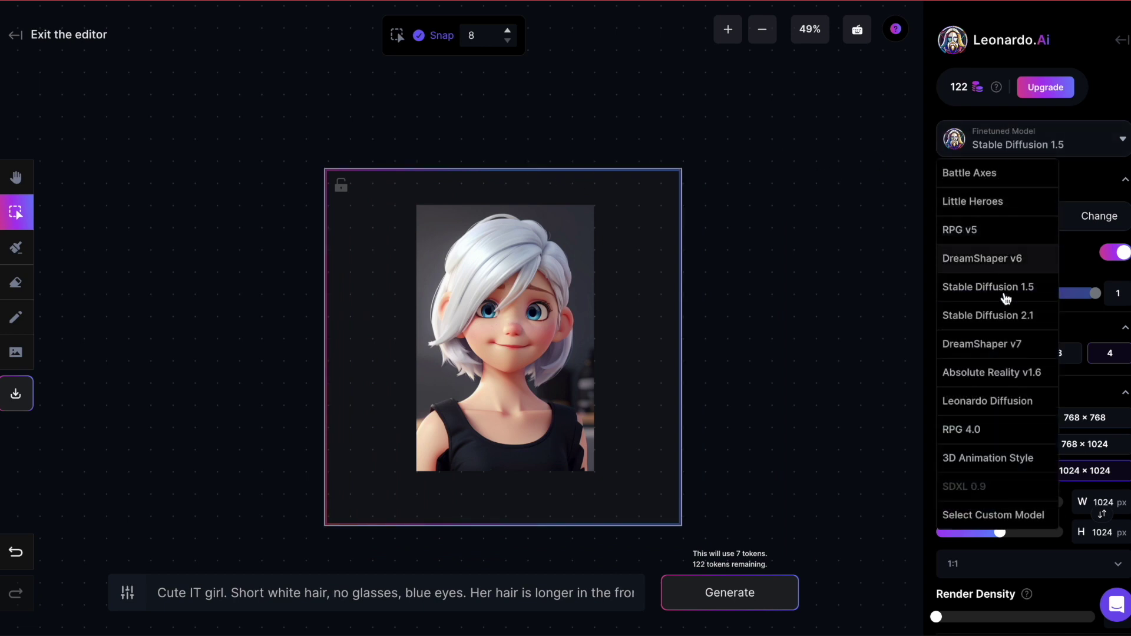
click(992, 459)
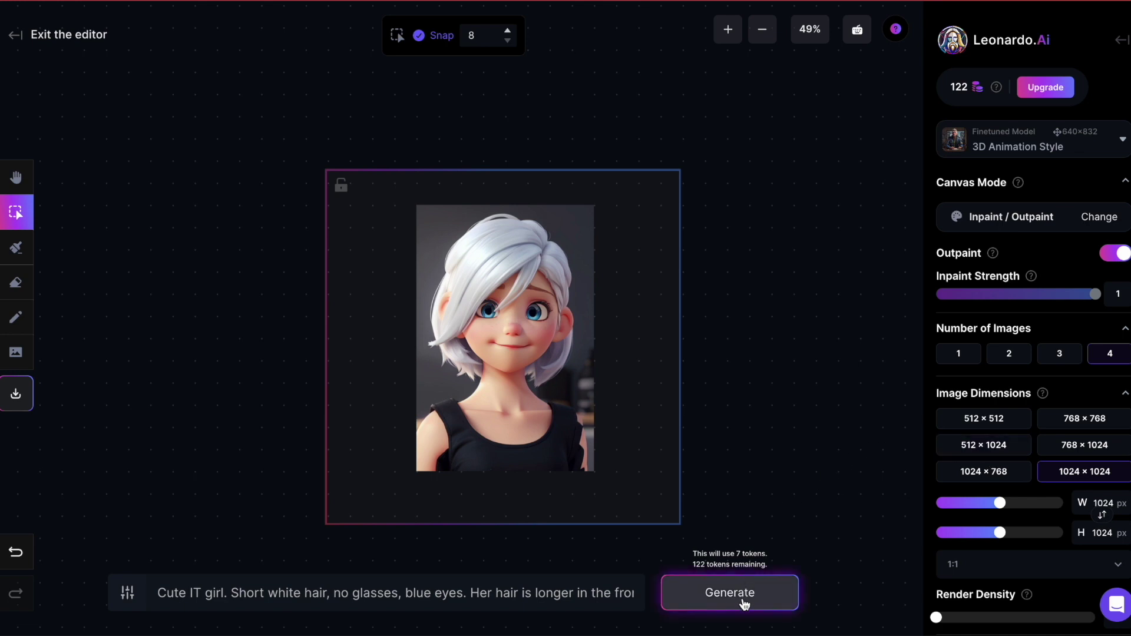
click(744, 600)
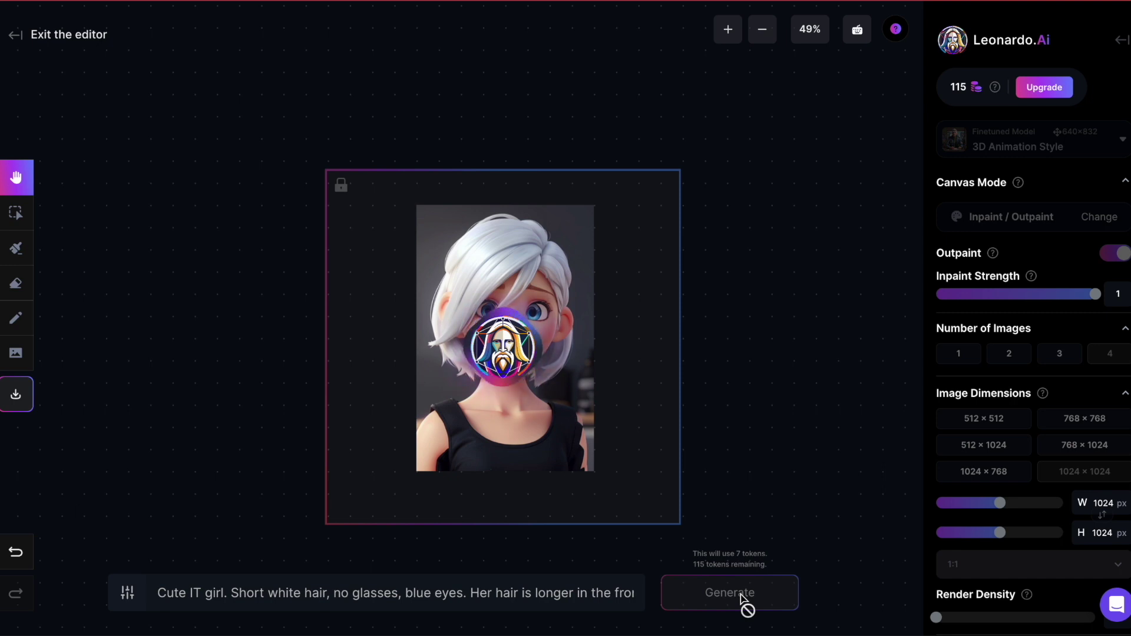
- Compare the four outpainting variations and accept the second one
click(486, 548)
click(487, 548)
click(485, 553)
click(486, 553)
click(485, 552)
click(485, 552)
click(484, 553)
click(477, 554)
click(476, 556)
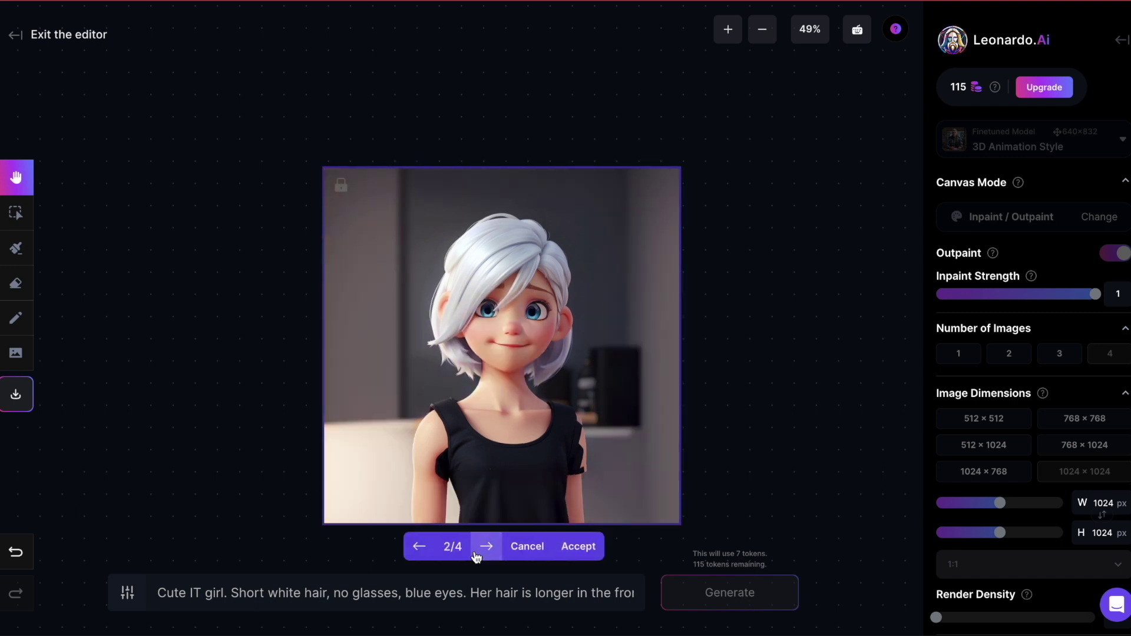
click(576, 547)
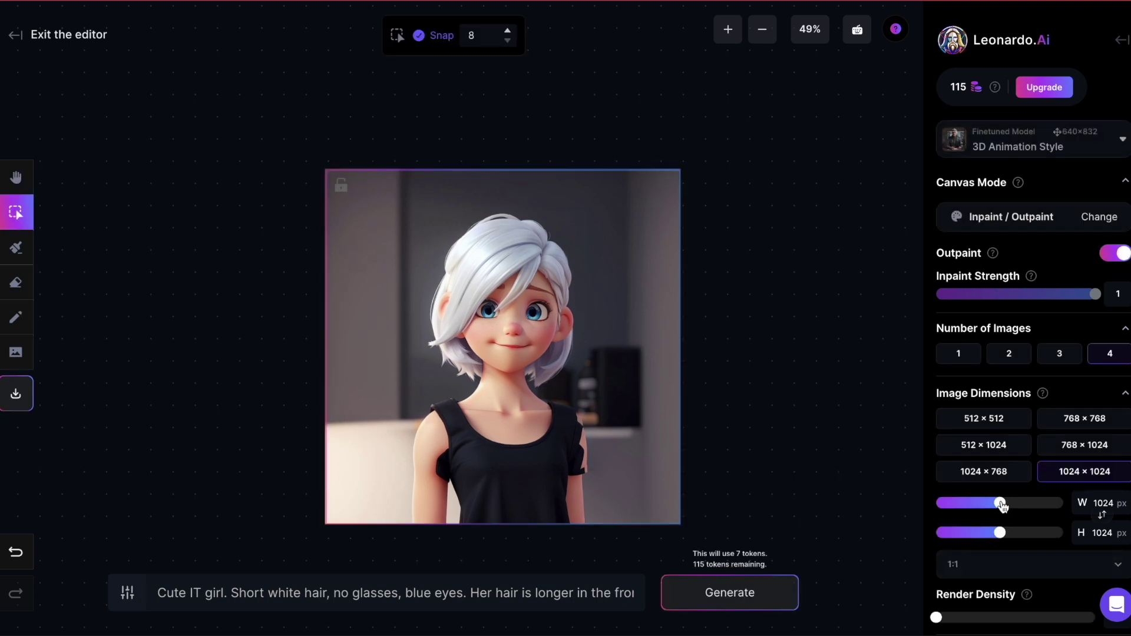
- Outpaint the picture again using a 1512 × 1536 px generation frame placed around all its sides
drag(1002, 506, 1061, 504)
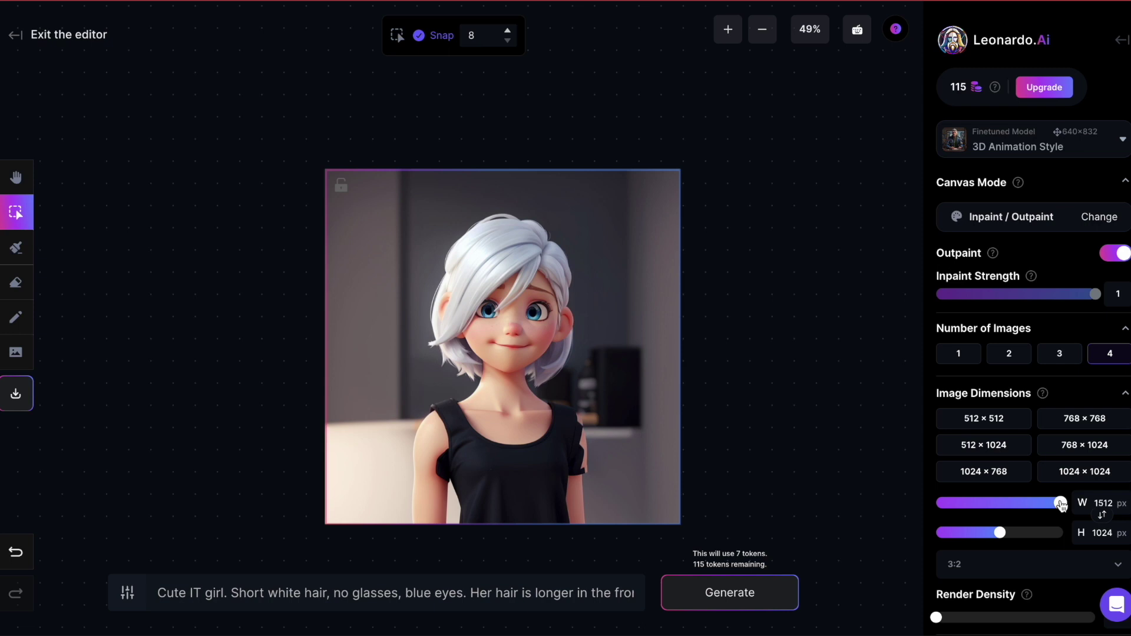
drag(1006, 534, 1075, 538)
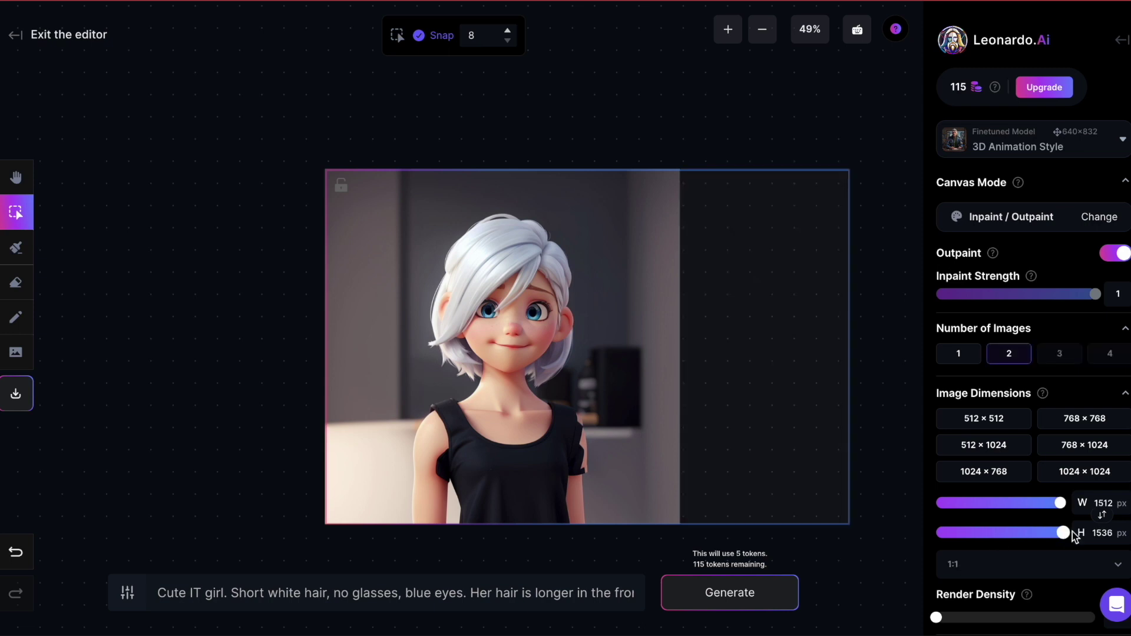
scroll(714, 467, down, 2)
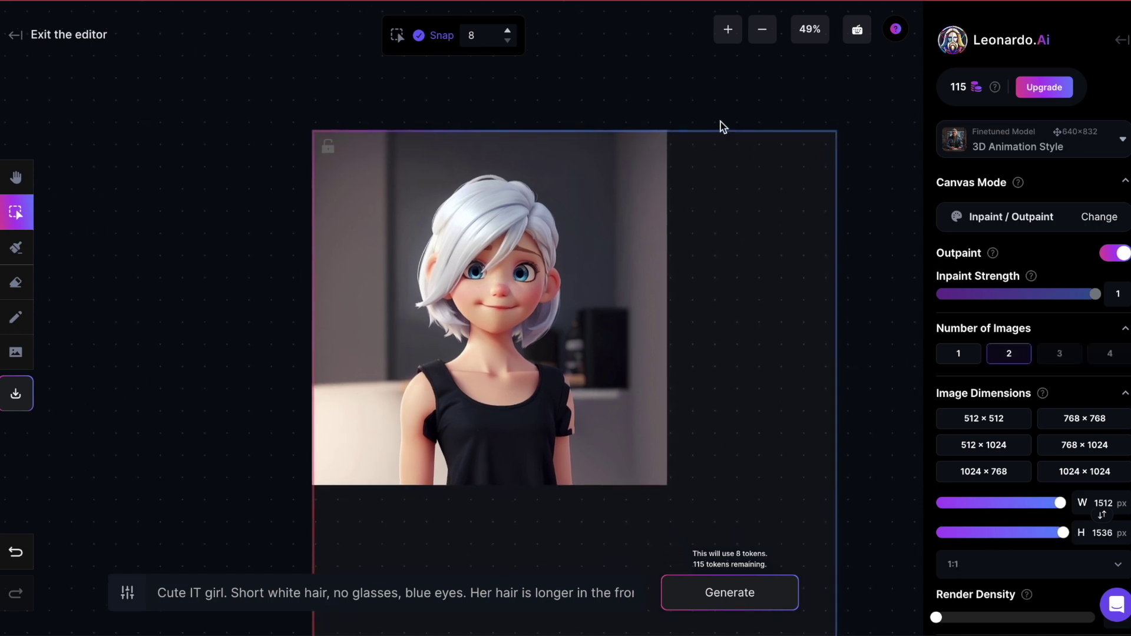
drag(722, 132, 639, 44)
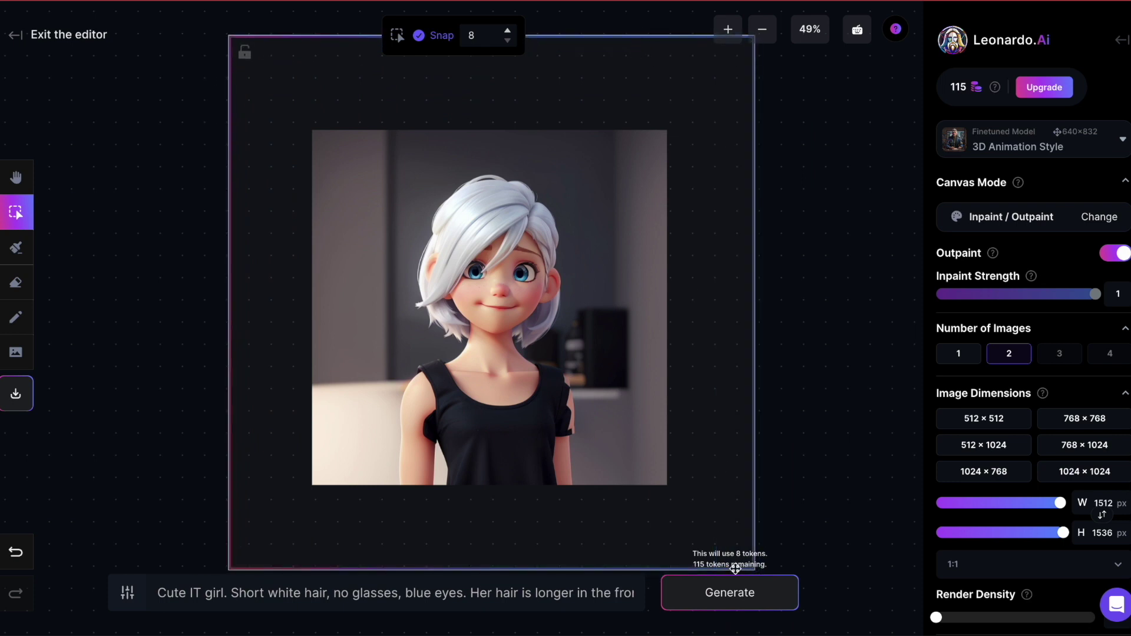
click(733, 596)
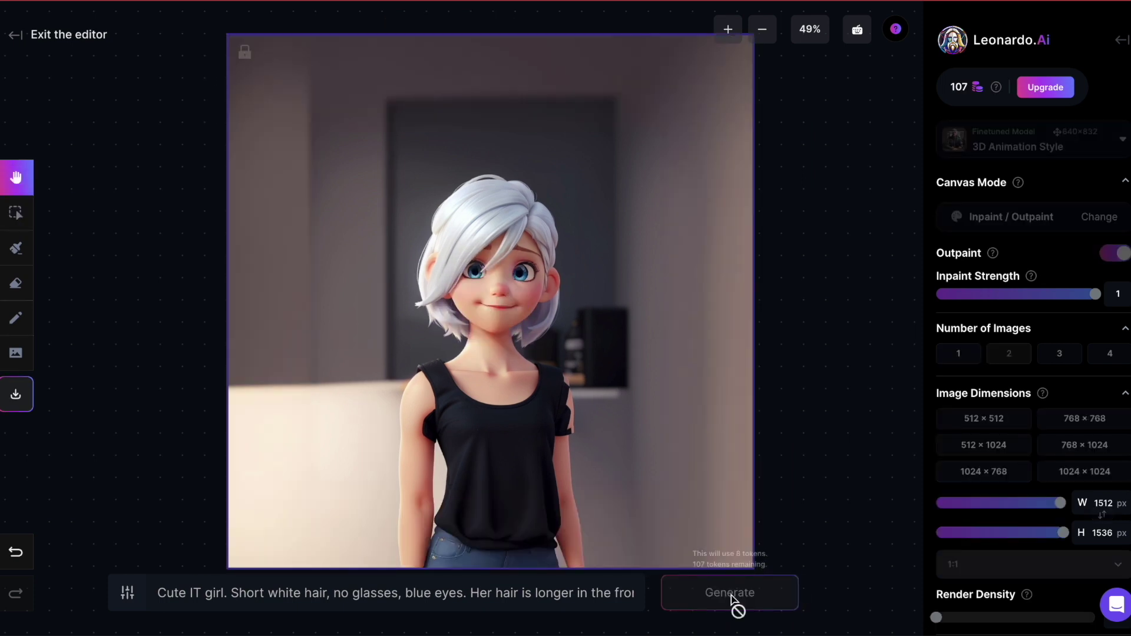
click(468, 536)
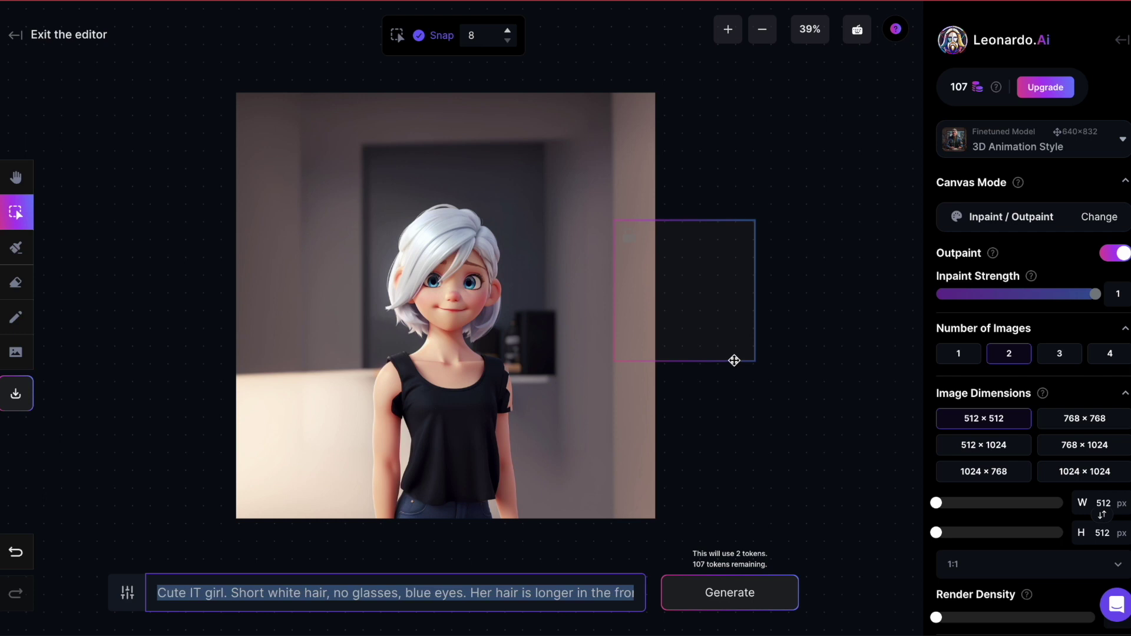
- Move the 512 × 512 generation frame over the girl's head and zoom in on her face
drag(734, 361, 497, 362)
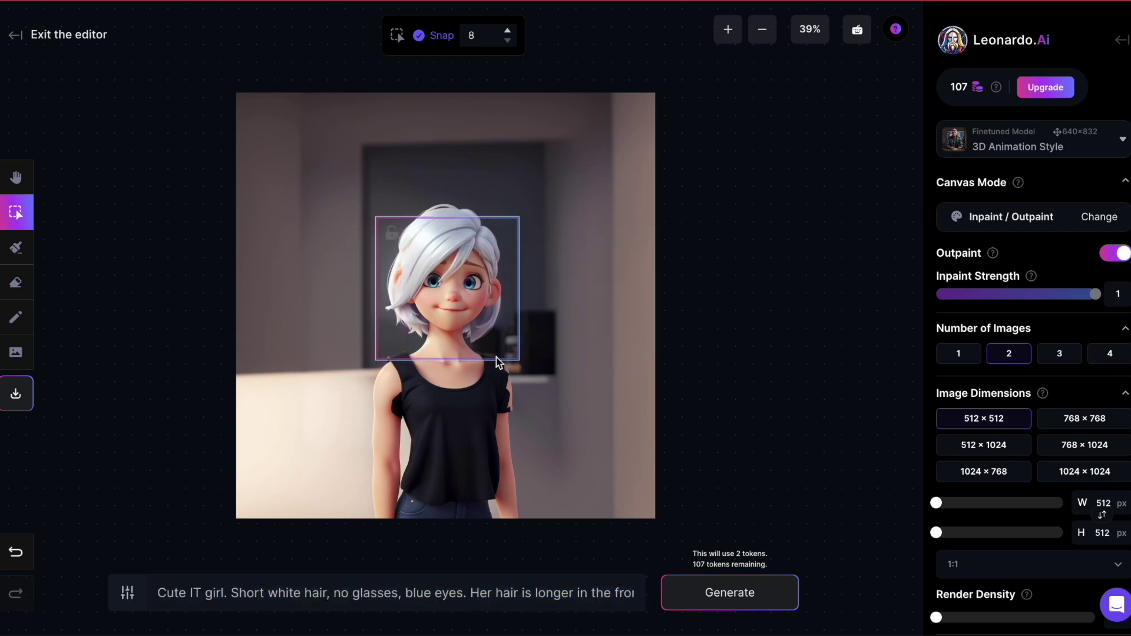
scroll(277, 371, up, 3)
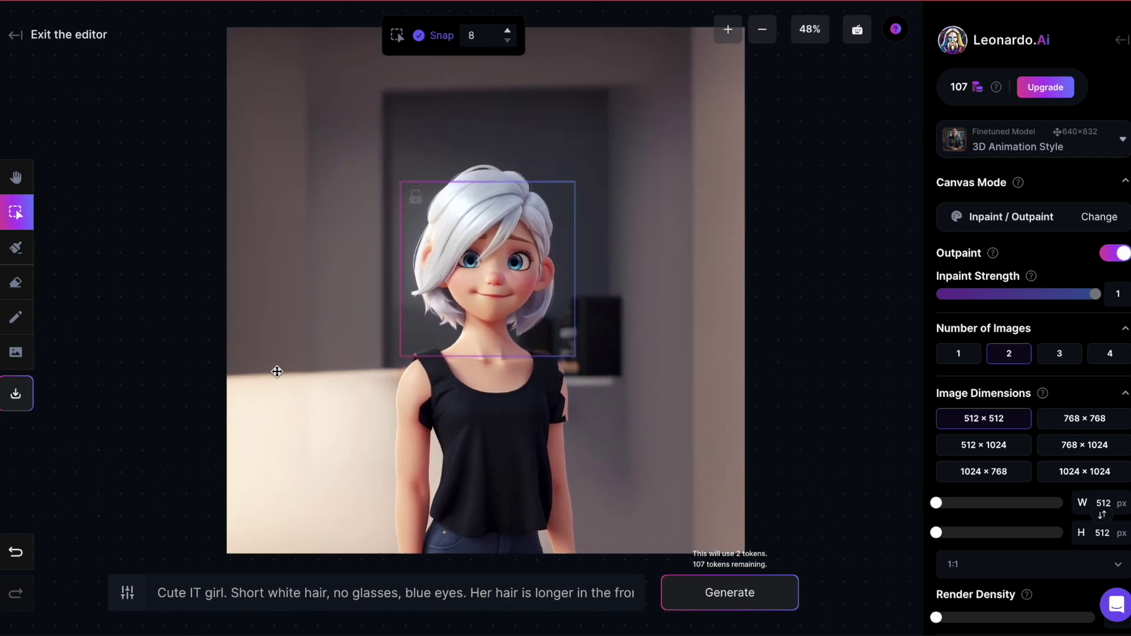
scroll(378, 314, up, 2)
scroll(379, 313, right, 2)
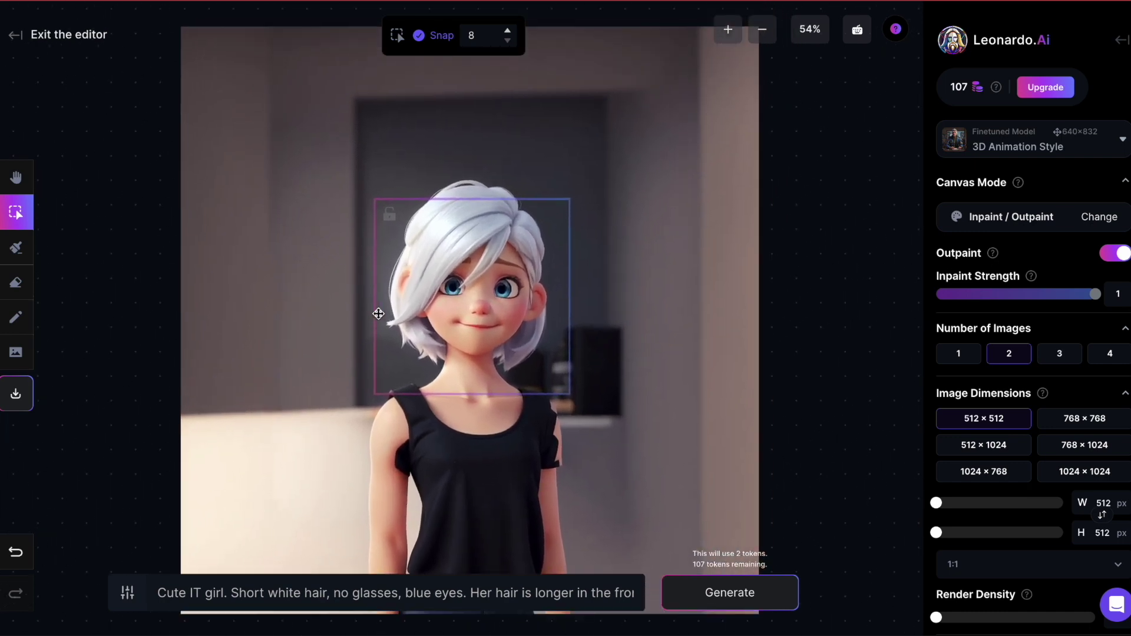
scroll(378, 314, up, 4)
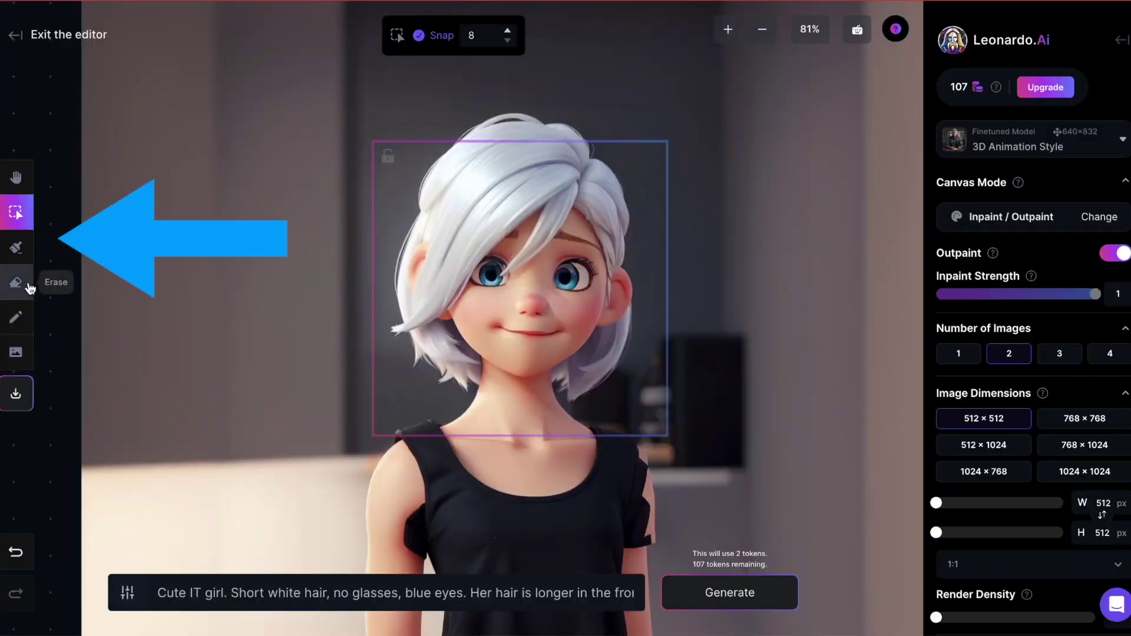
- Paint an inpainting mask over both of the girl's irises with a size 40 brush
click(16, 250)
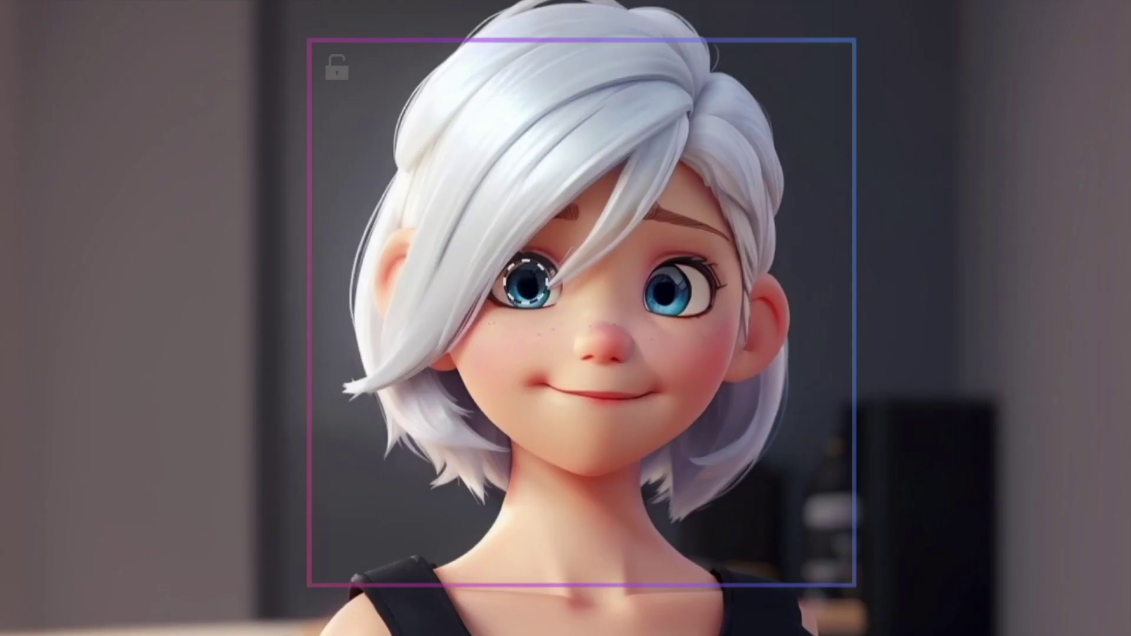
drag(489, 269, 528, 289)
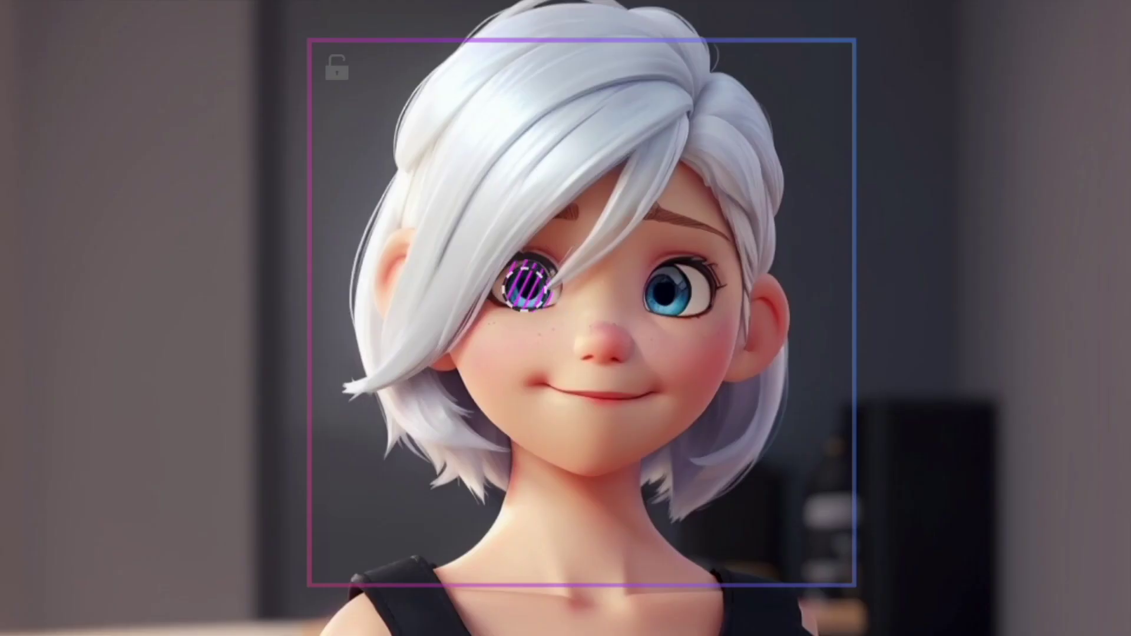
drag(664, 289, 666, 294)
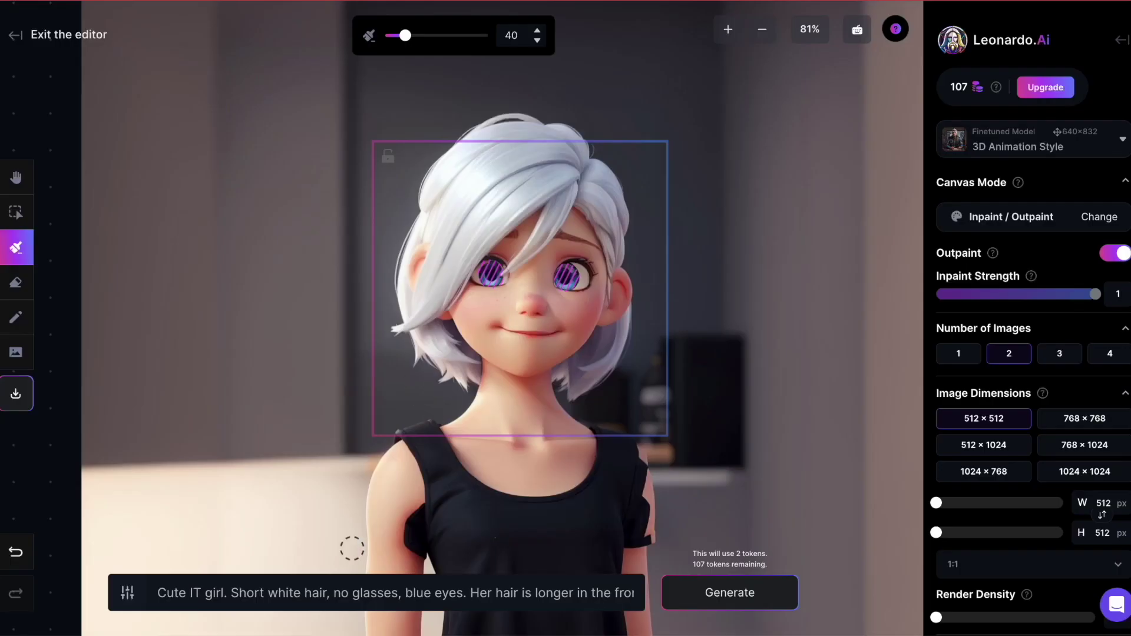
- Replace the prompt with "purple eyes" and generate the masked eyes
click(354, 593)
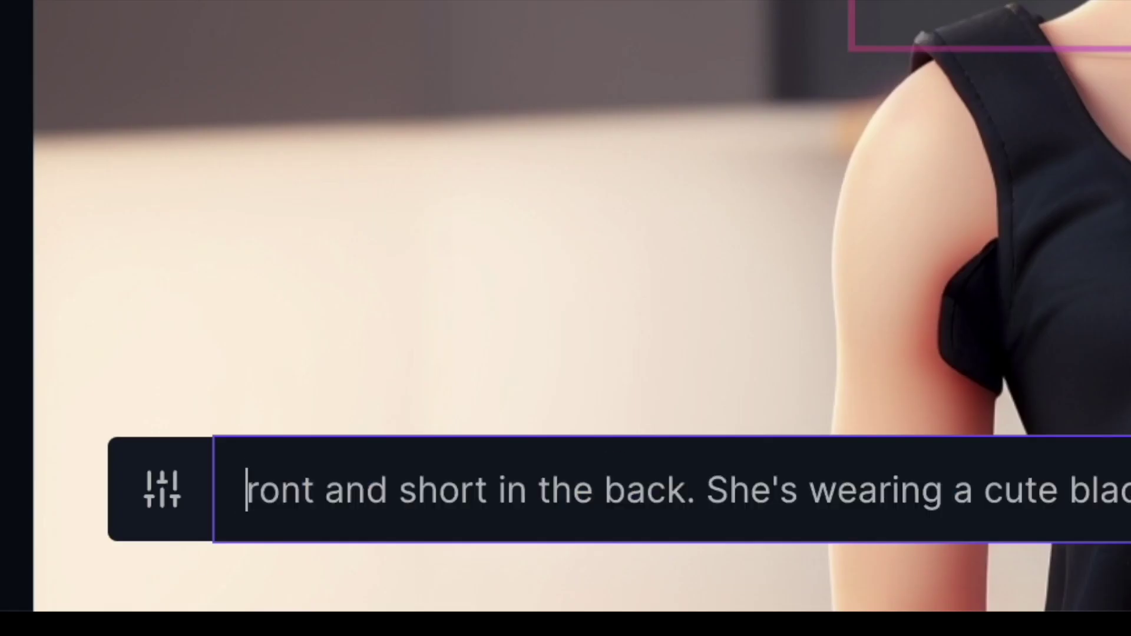
key(ctrl+a)
text(g)
key(BackSpace)
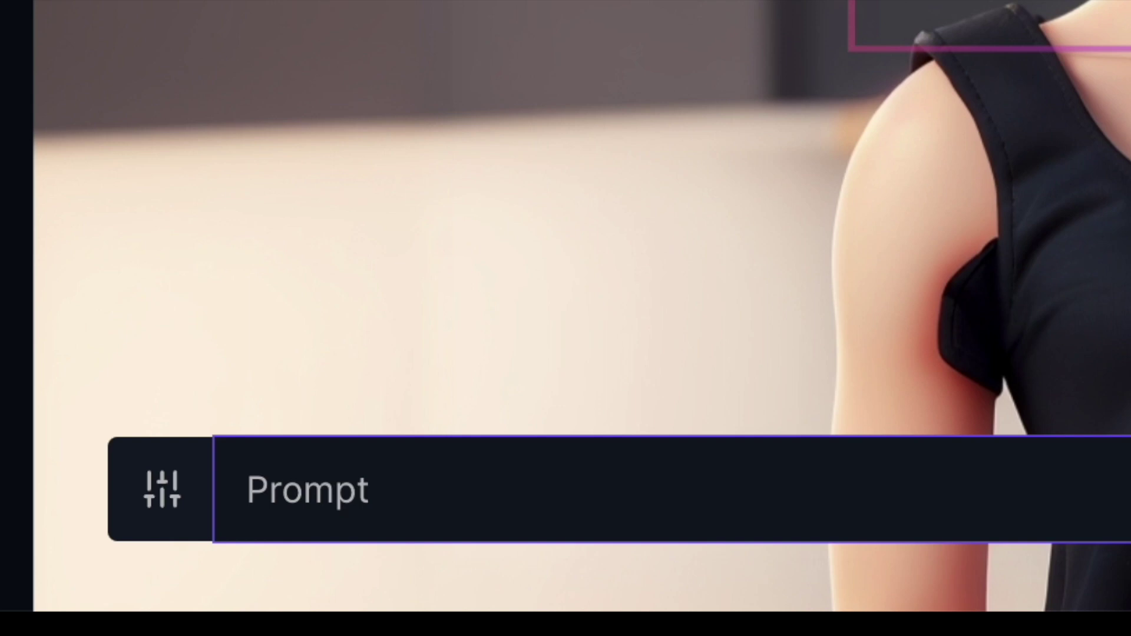
text(purple eye)
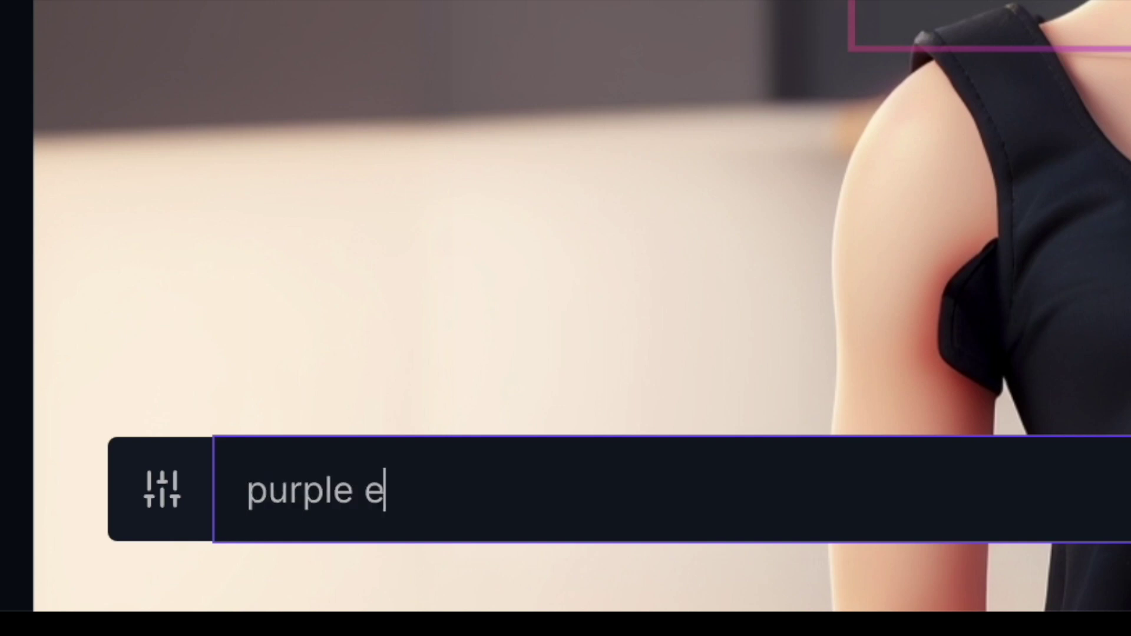
text(s)
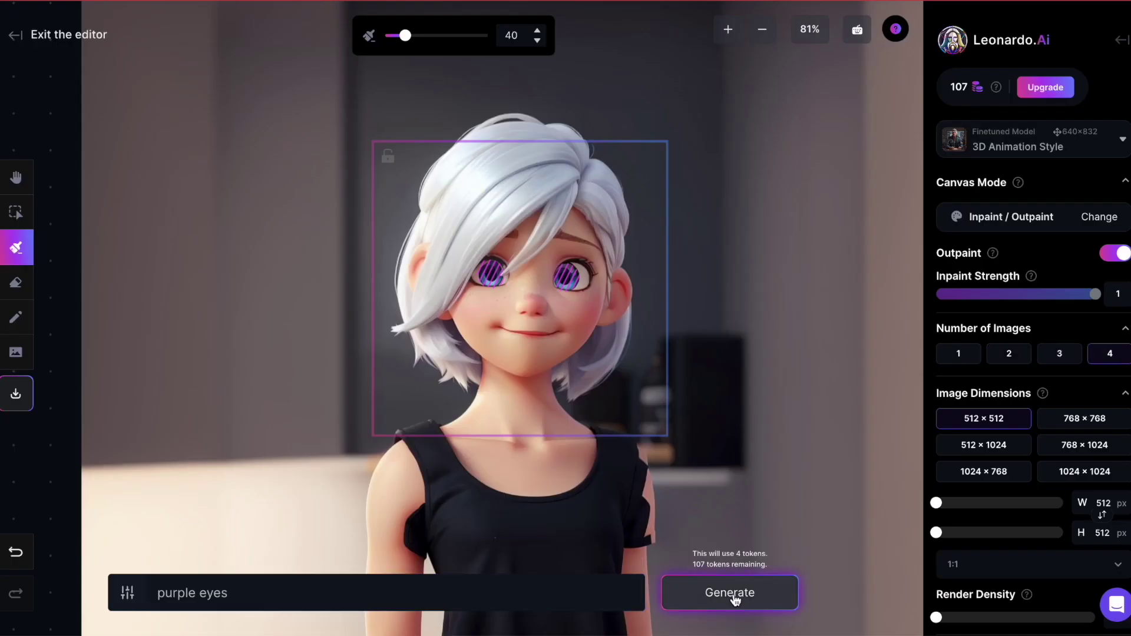
click(732, 596)
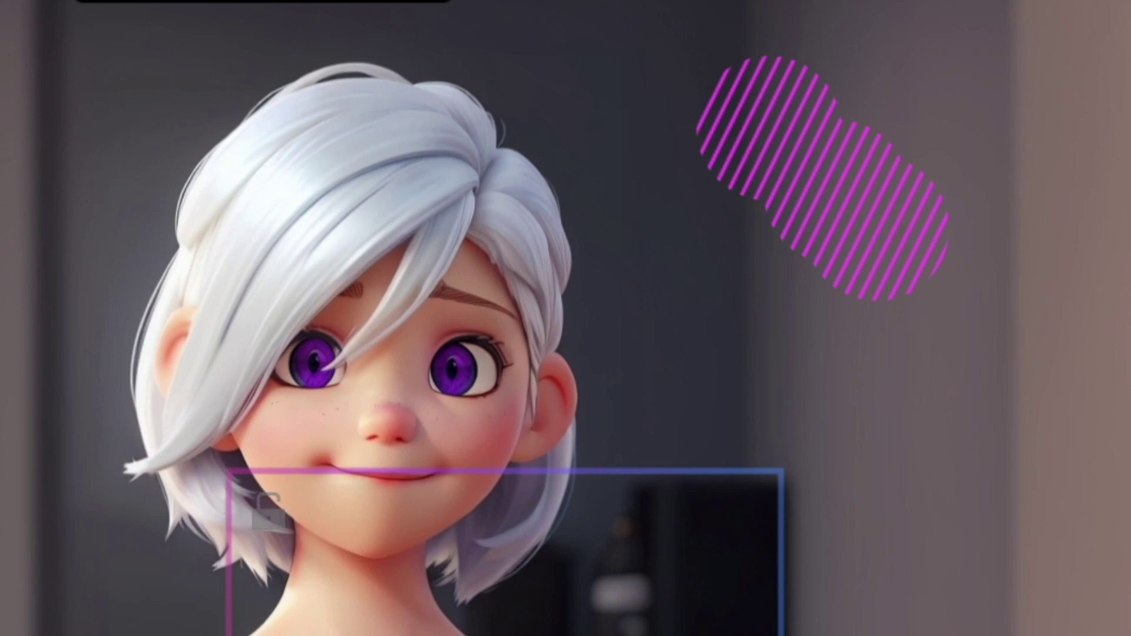
- Delete the overlapping mask circles from the background beside the girl's head one at a time
click(867, 235)
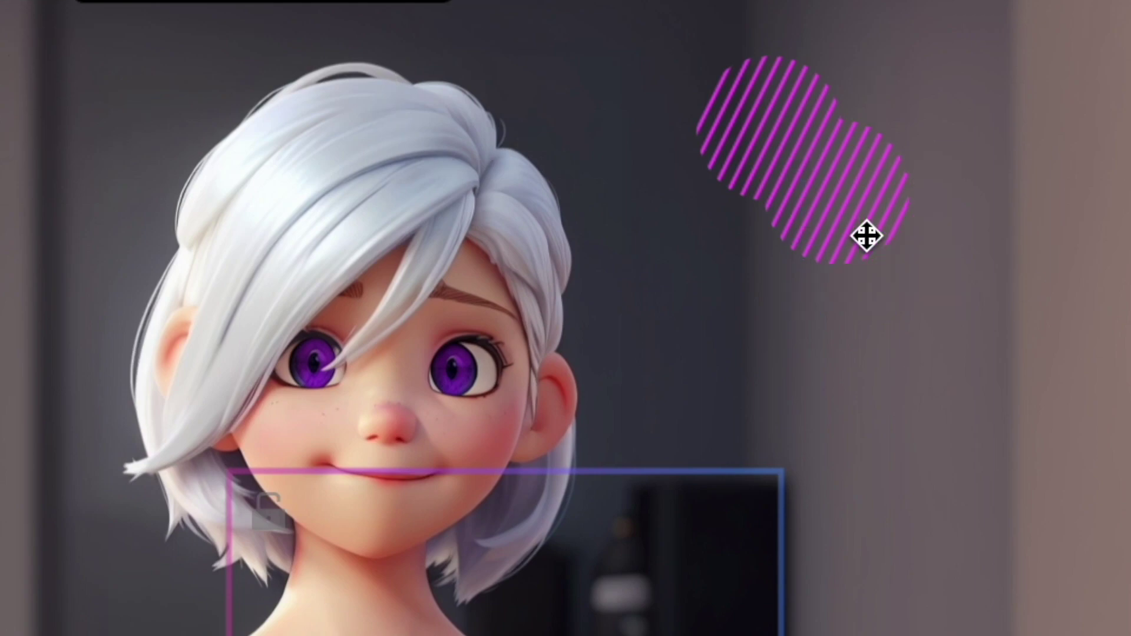
click(854, 230)
key(Delete)
click(788, 140)
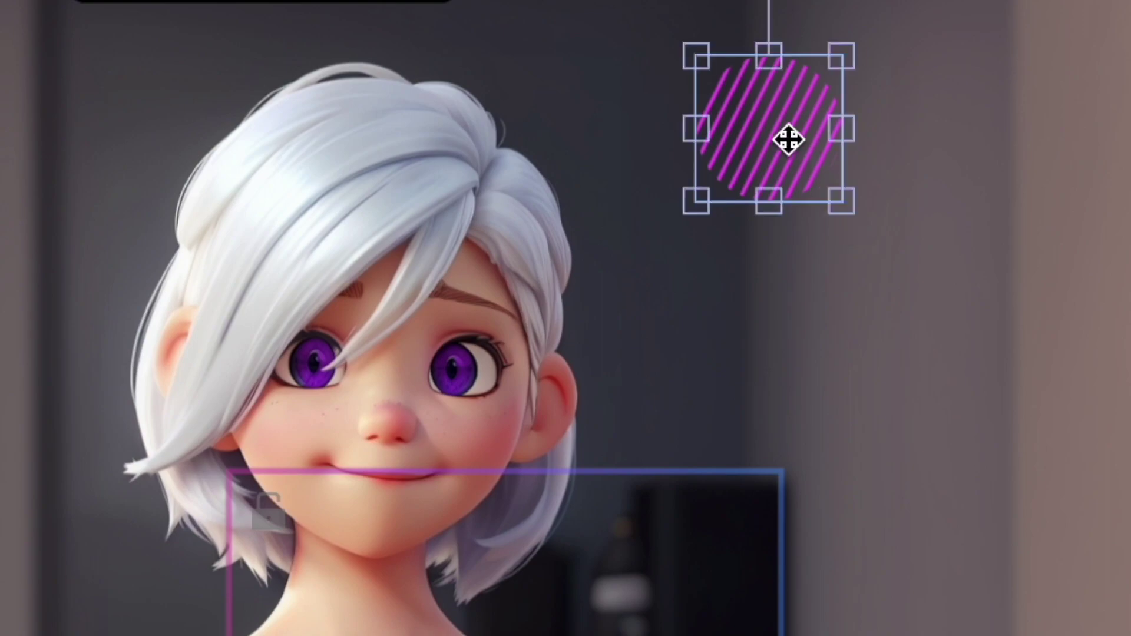
key(Delete)
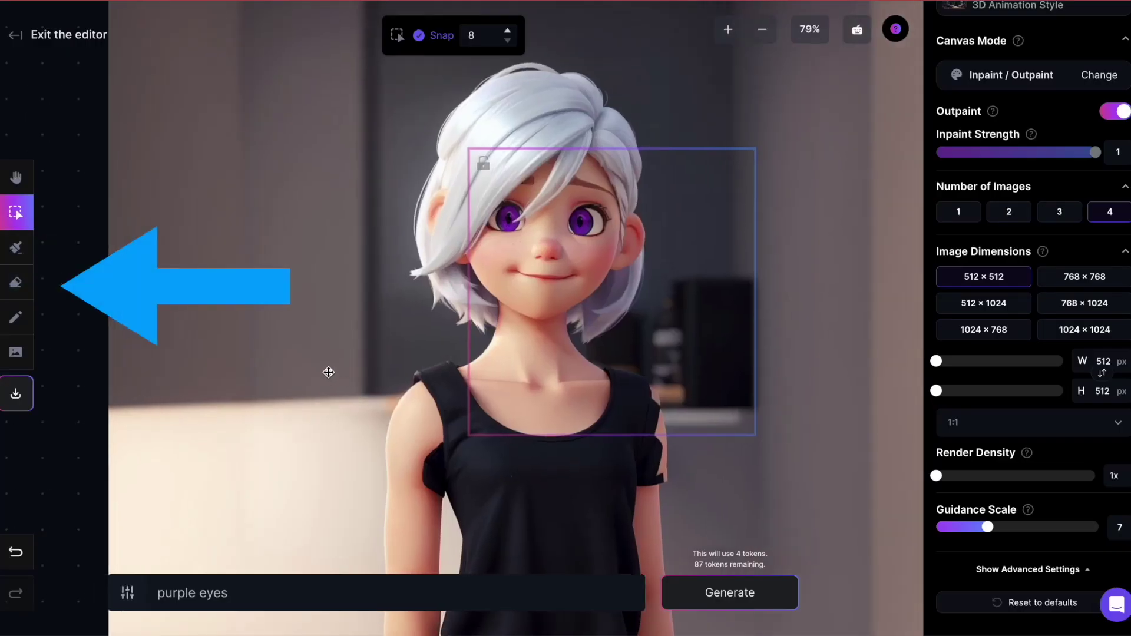
- Erase the stray black sleeve patch on the girl's right arm with a size 27 eraser
scroll(328, 371, up, 2)
scroll(328, 372, down, 3)
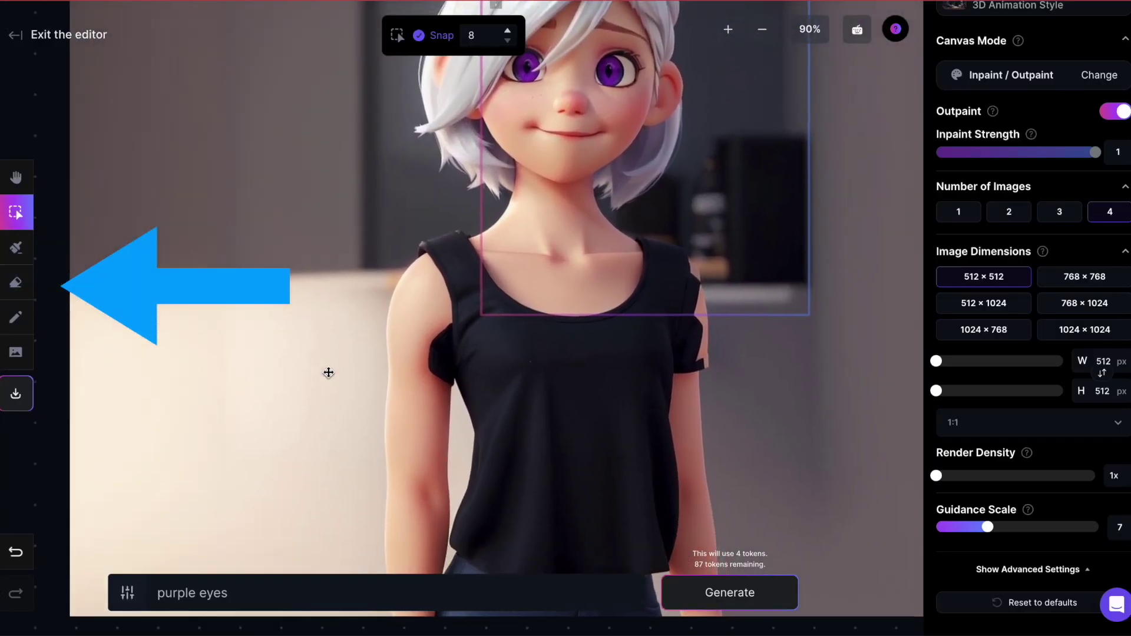
click(17, 285)
drag(452, 35, 449, 36)
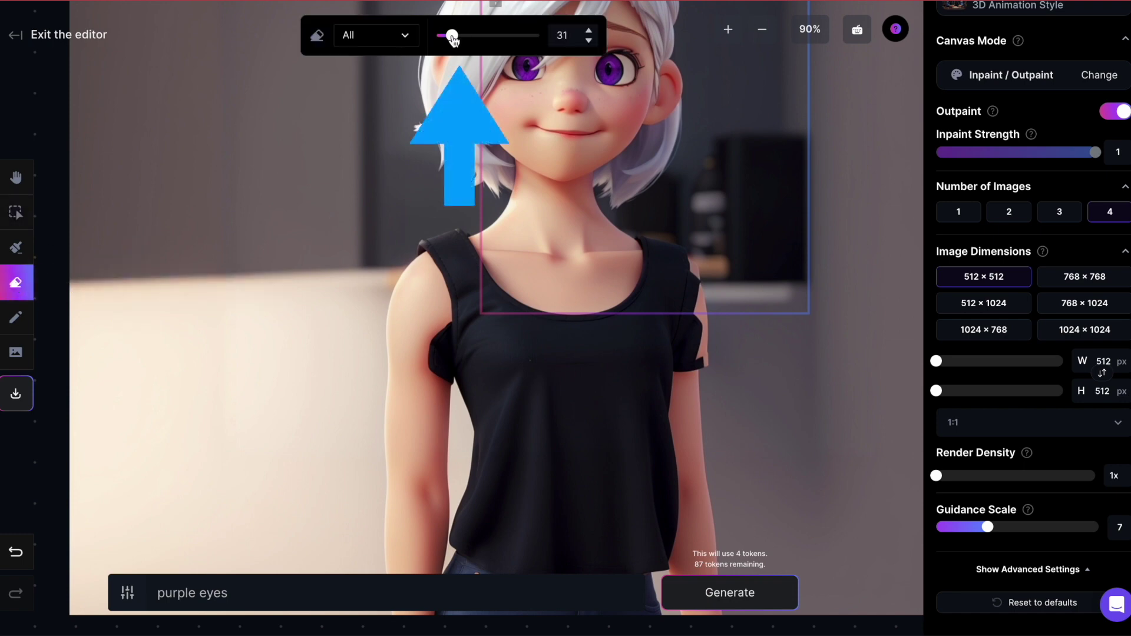
mouse_move(444, 324)
mouse_down()
mouse_move(445, 376)
mouse_move(433, 350)
mouse_move(442, 356)
mouse_move(432, 338)
mouse_move(437, 369)
mouse_move(437, 328)
mouse_up()
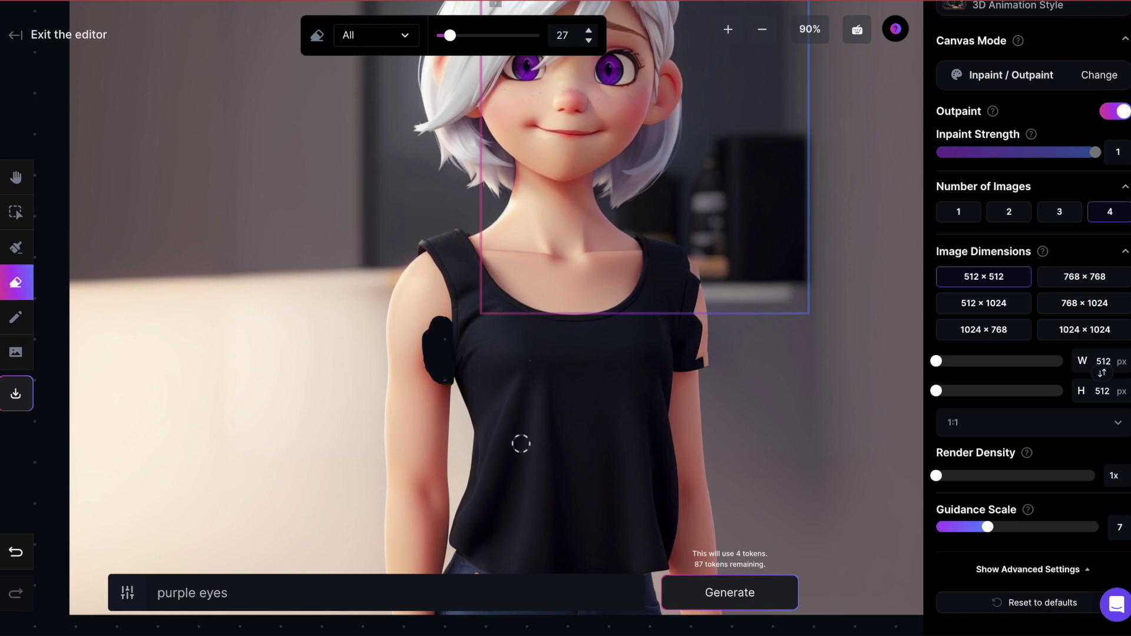
- Move the generation frame over the erased arm patch and generate 2 images with the prompt "arm"
click(16, 212)
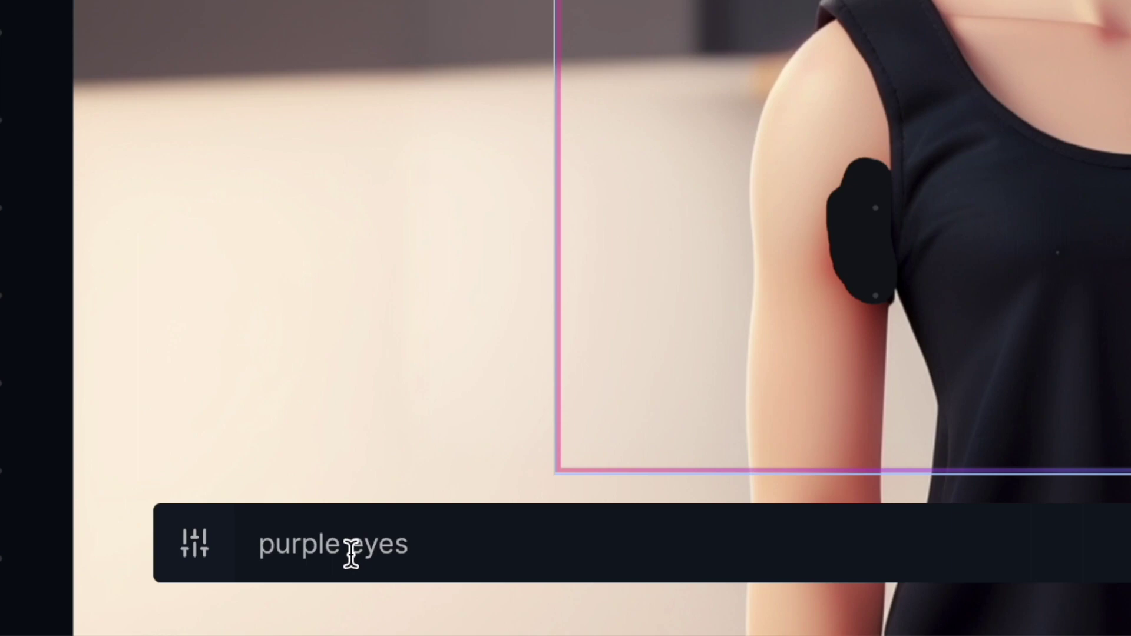
triple_click(200, 594)
text(arm)
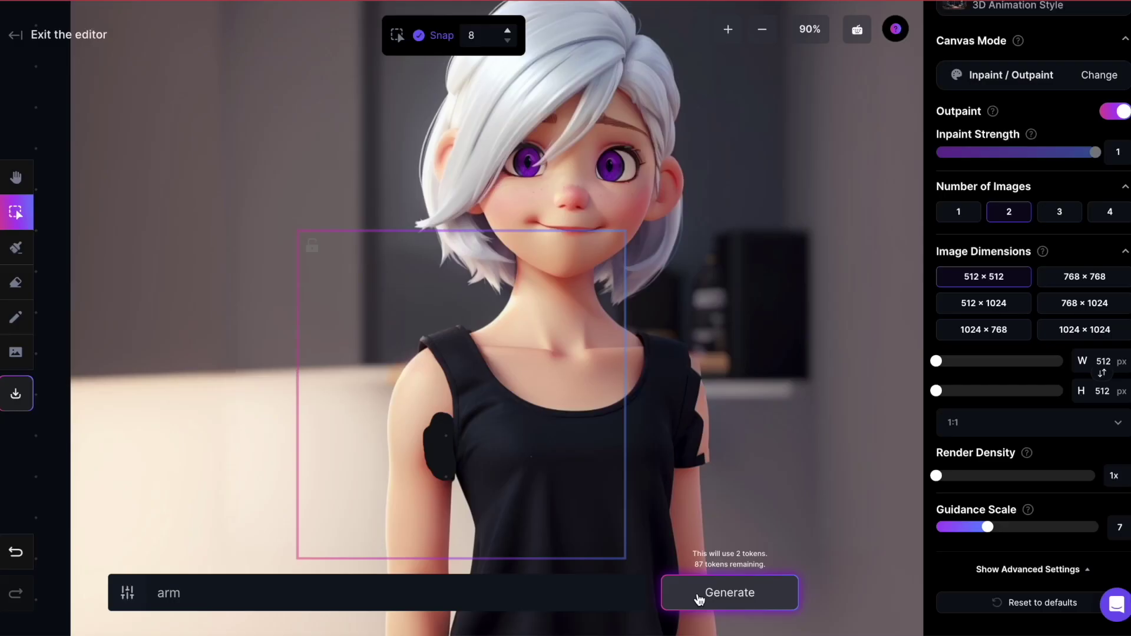
click(698, 596)
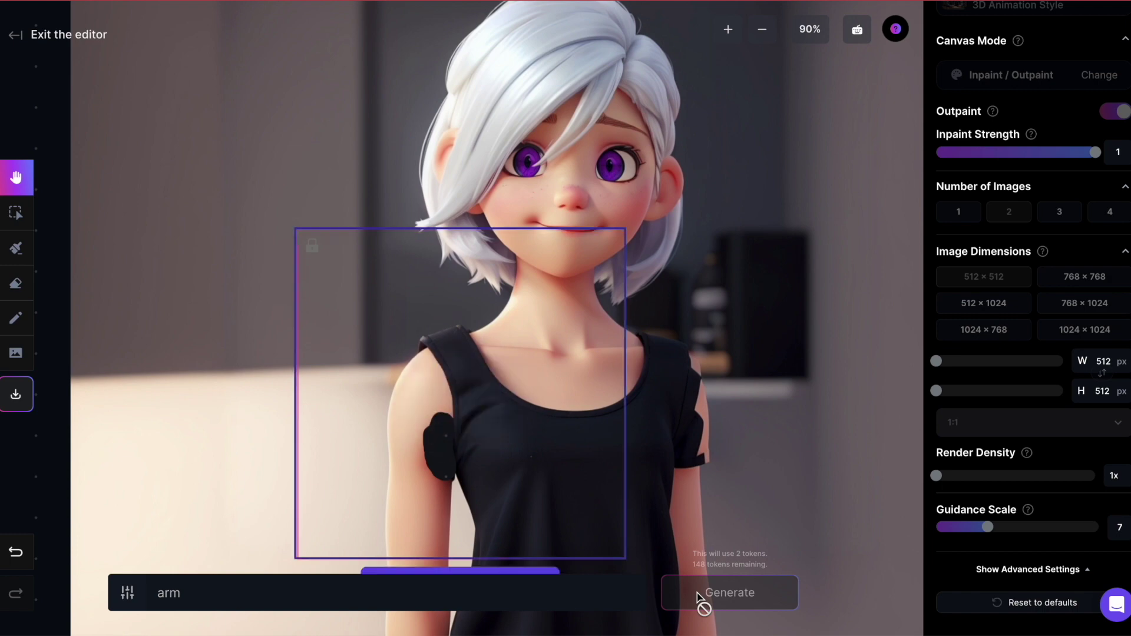
- Browse the generated arm variations and accept the second one
click(452, 556)
click(453, 555)
click(452, 555)
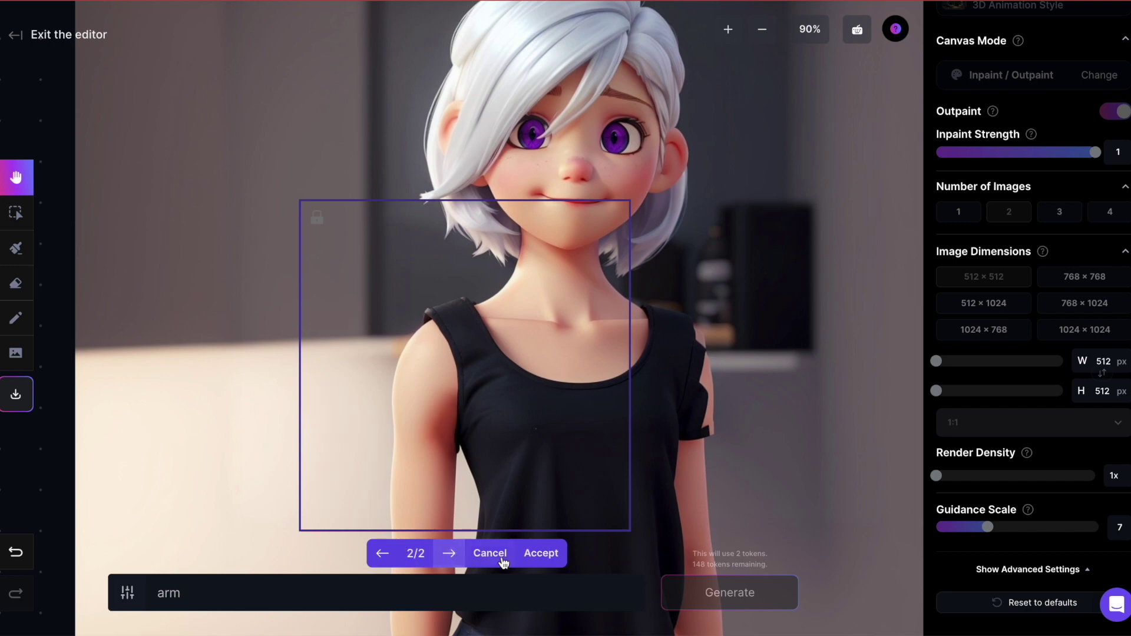
click(540, 553)
- Move the generation frame over the girl's left arm and erase the broken sleeve there with the size 27 eraser
drag(534, 532, 713, 527)
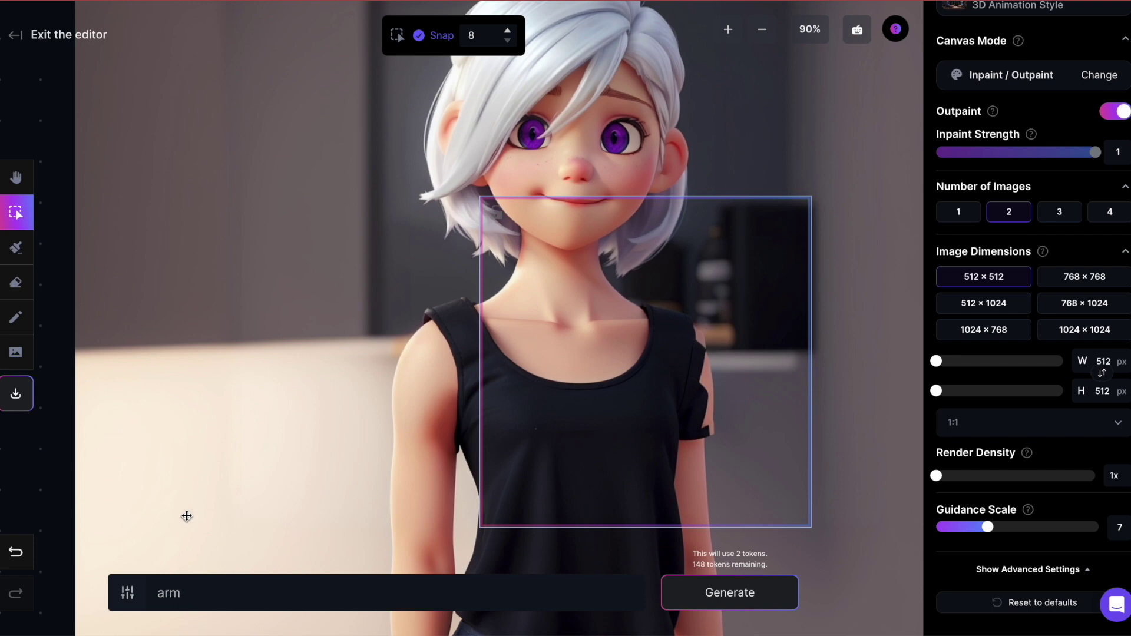
click(17, 283)
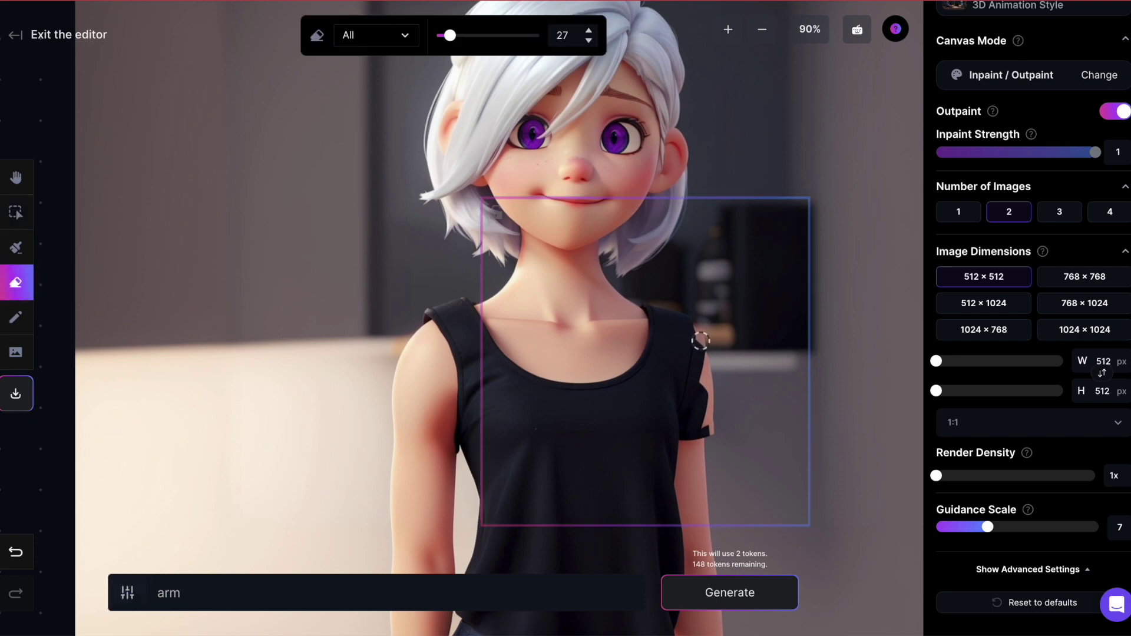
mouse_move(697, 344)
mouse_down()
mouse_move(689, 435)
mouse_move(705, 393)
mouse_move(709, 428)
mouse_move(704, 359)
mouse_move(691, 443)
mouse_up()
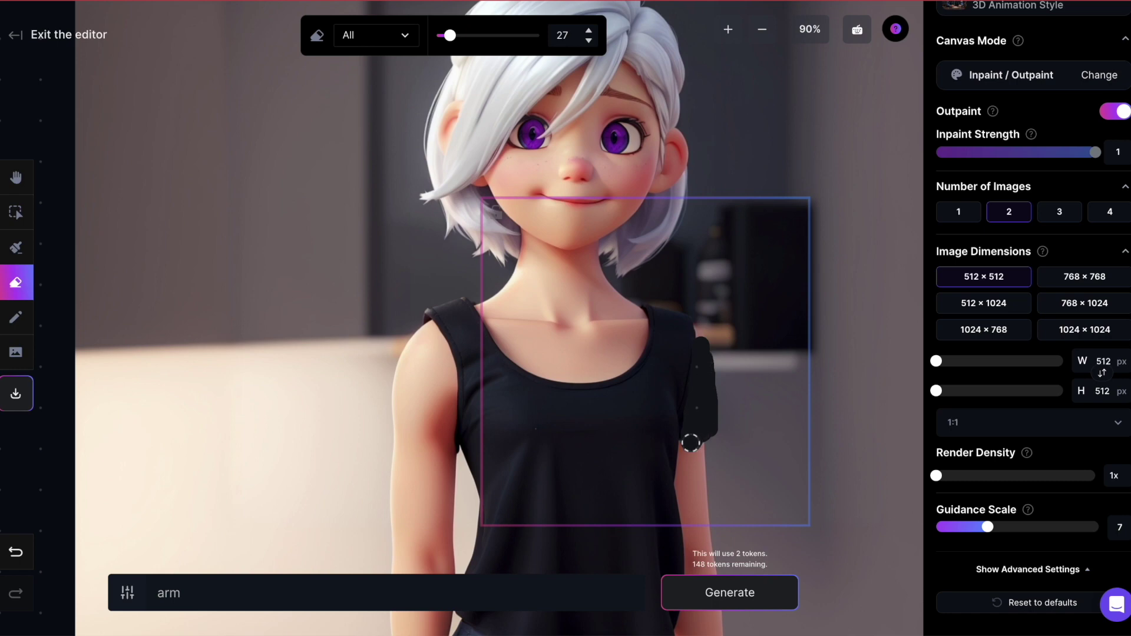
- Try to fill the erased left sleeve area with the prompt "arm" and discard the generated variations
click(712, 594)
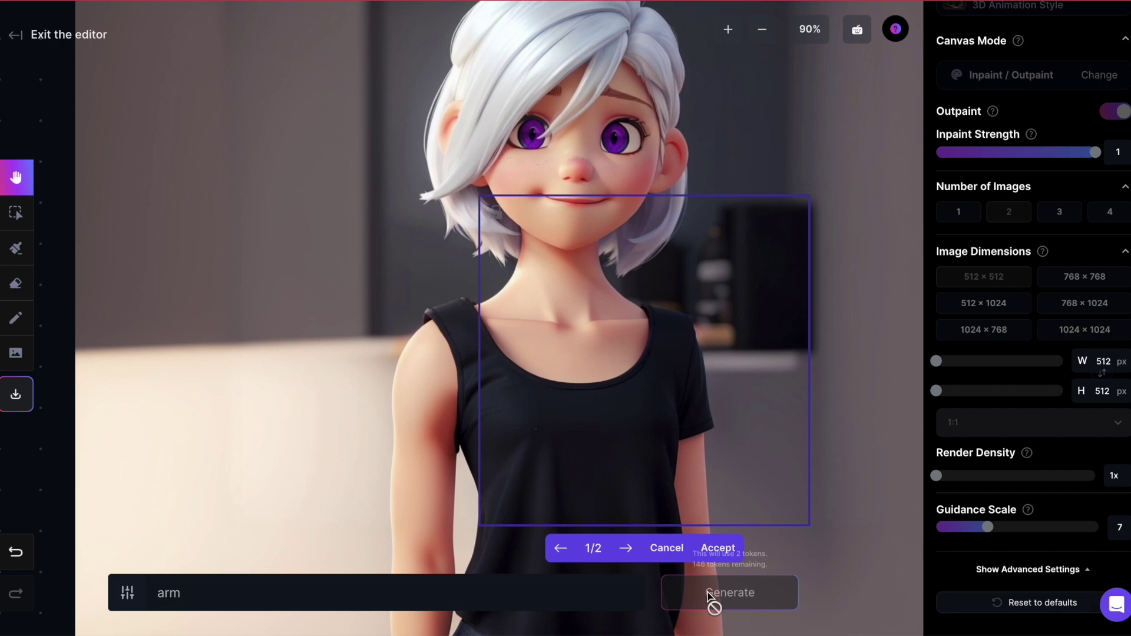
click(627, 550)
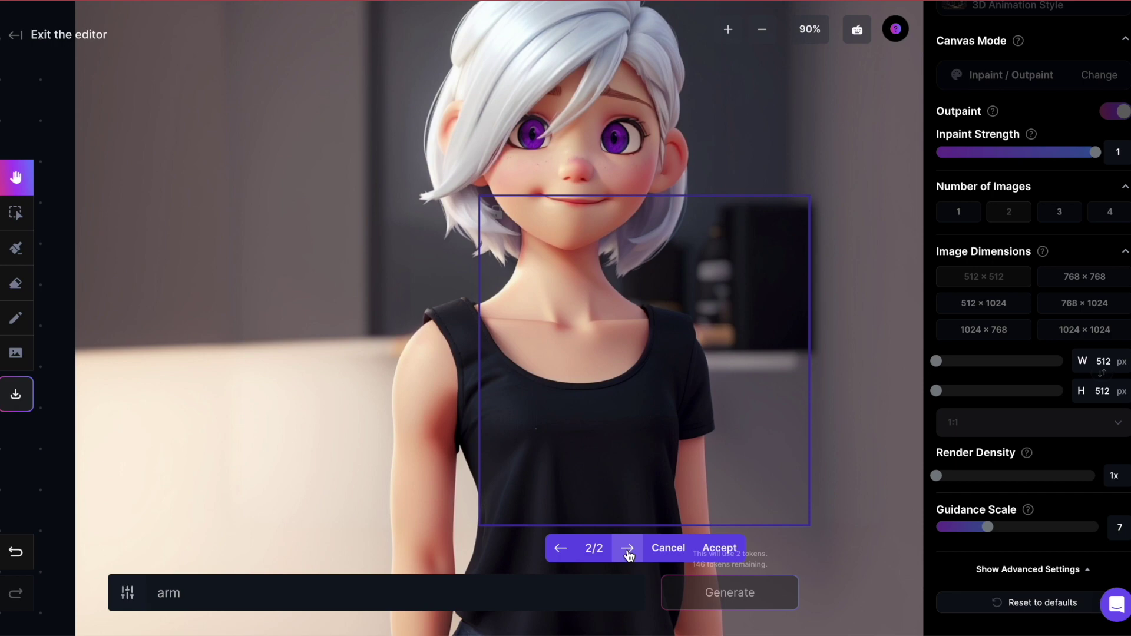
click(668, 549)
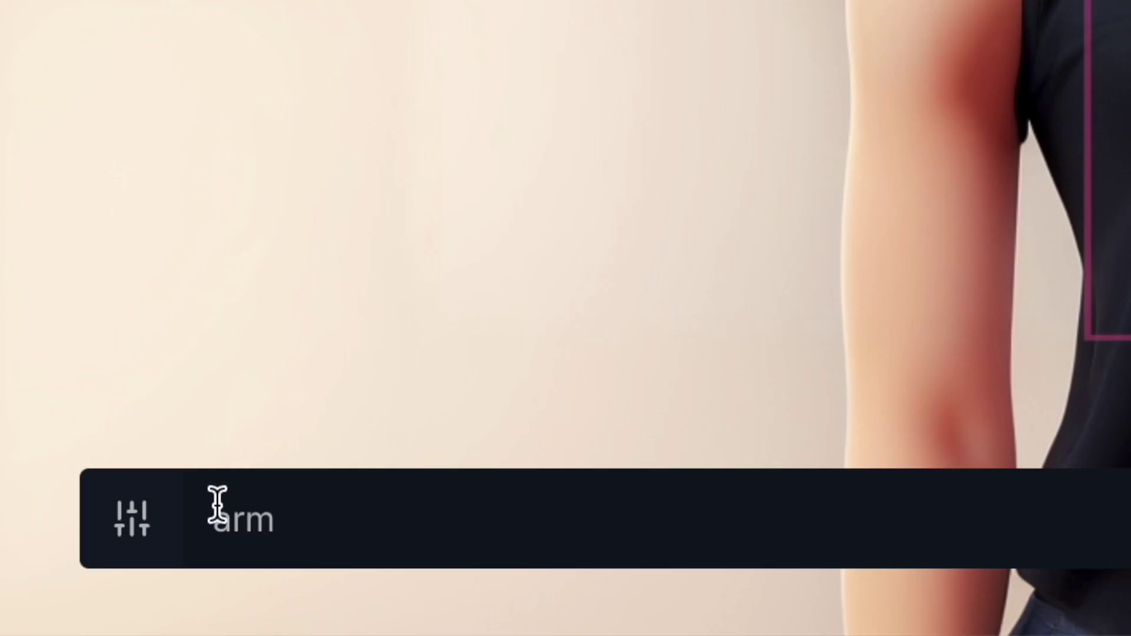
- Change the prompt to "sleeveless arm" and generate the erased left arm area again
click(159, 588)
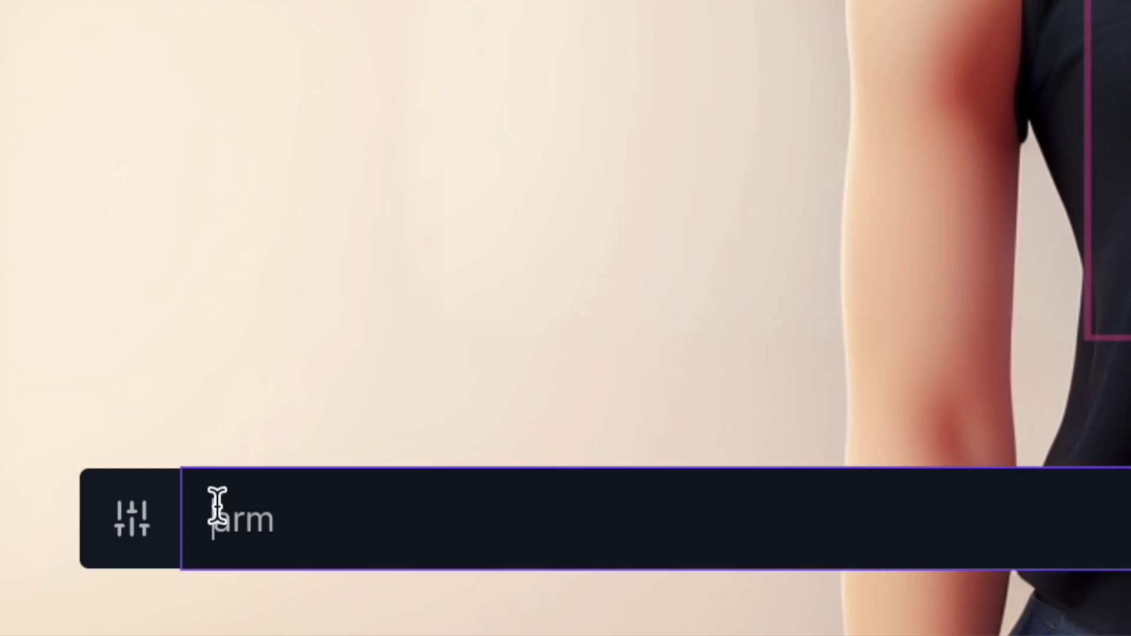
text(sleeve)
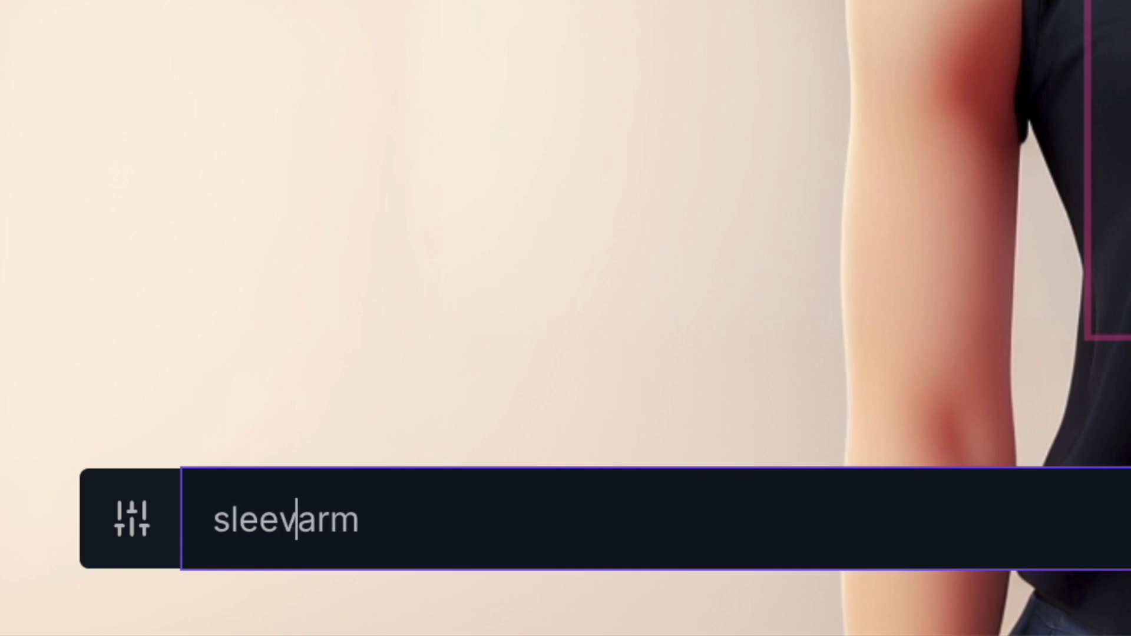
text(less)
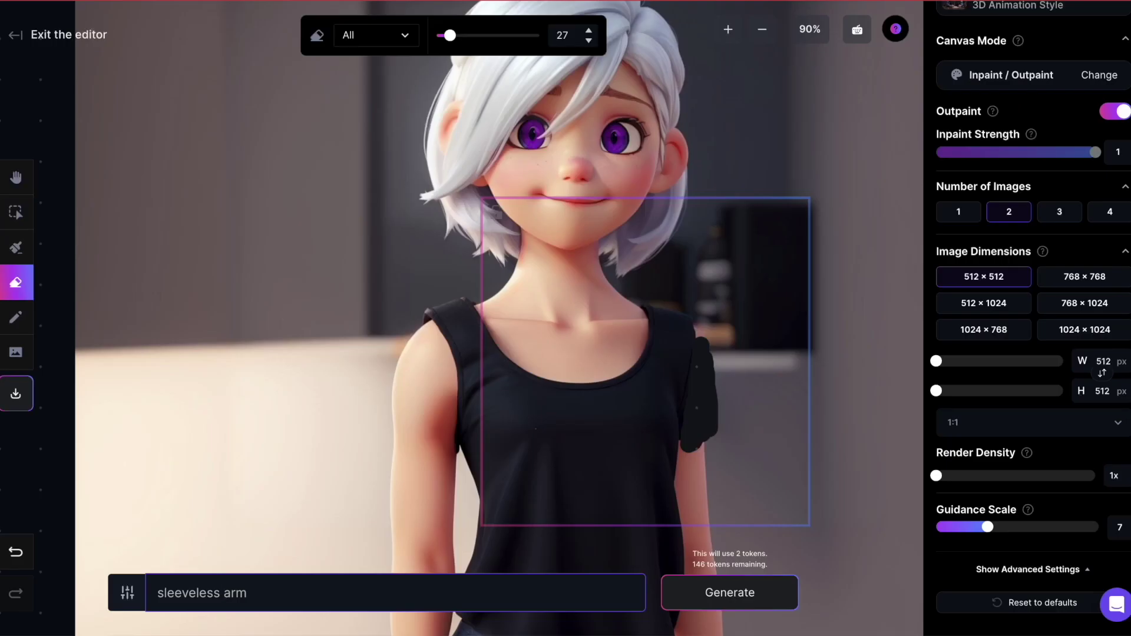
click(702, 592)
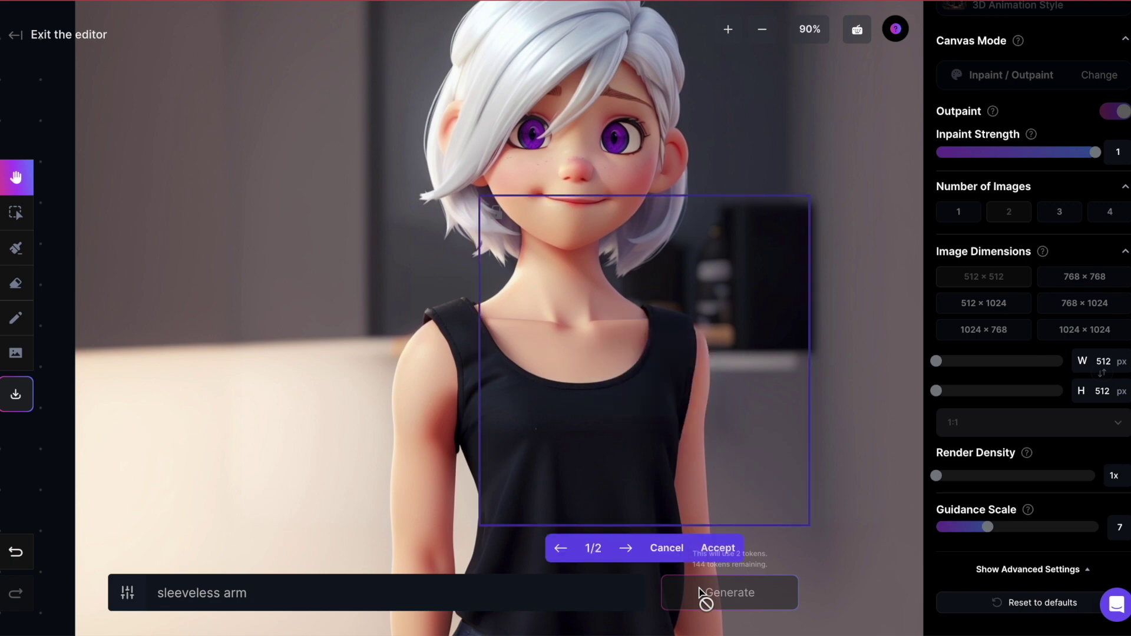
- Compare the two sleeveless arm variations and accept the first one
click(627, 549)
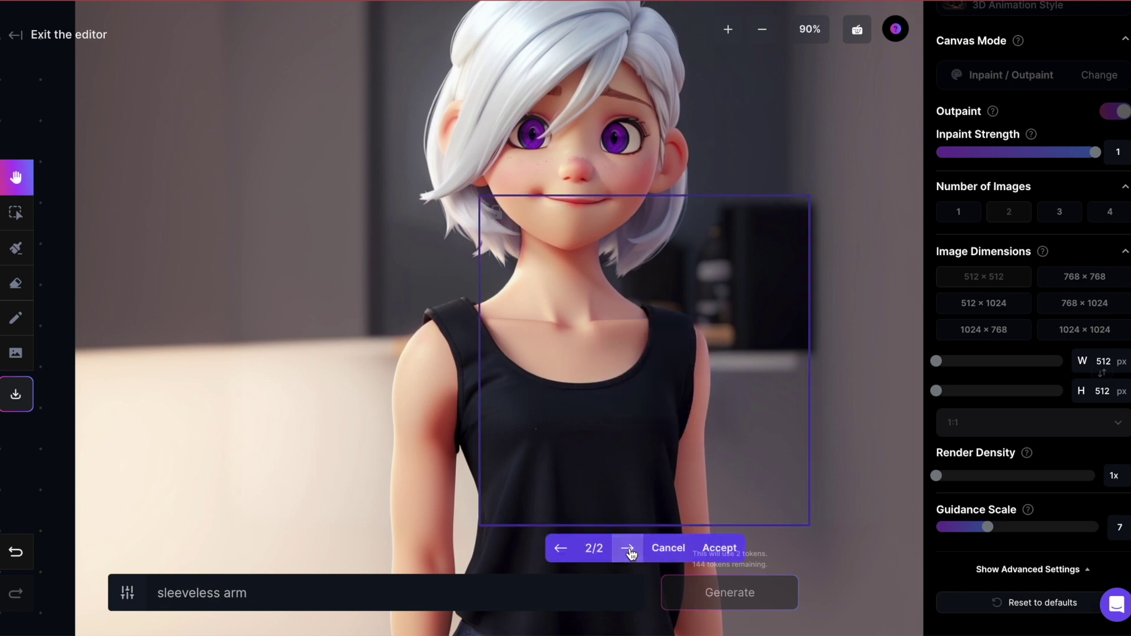
click(560, 548)
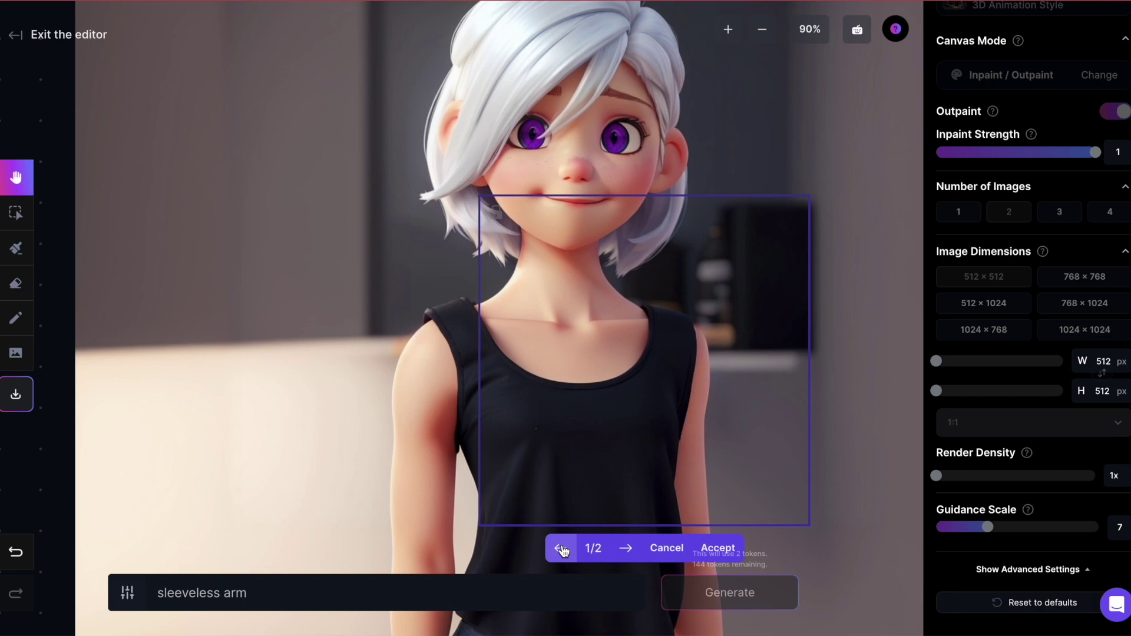
click(719, 548)
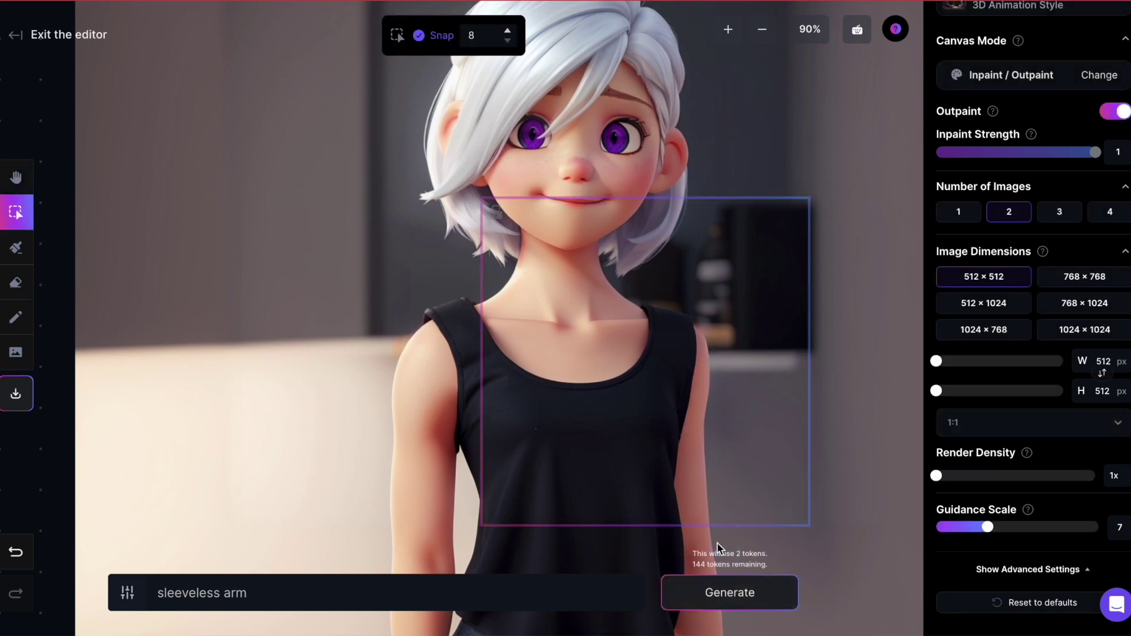
scroll(373, 281, down, 4)
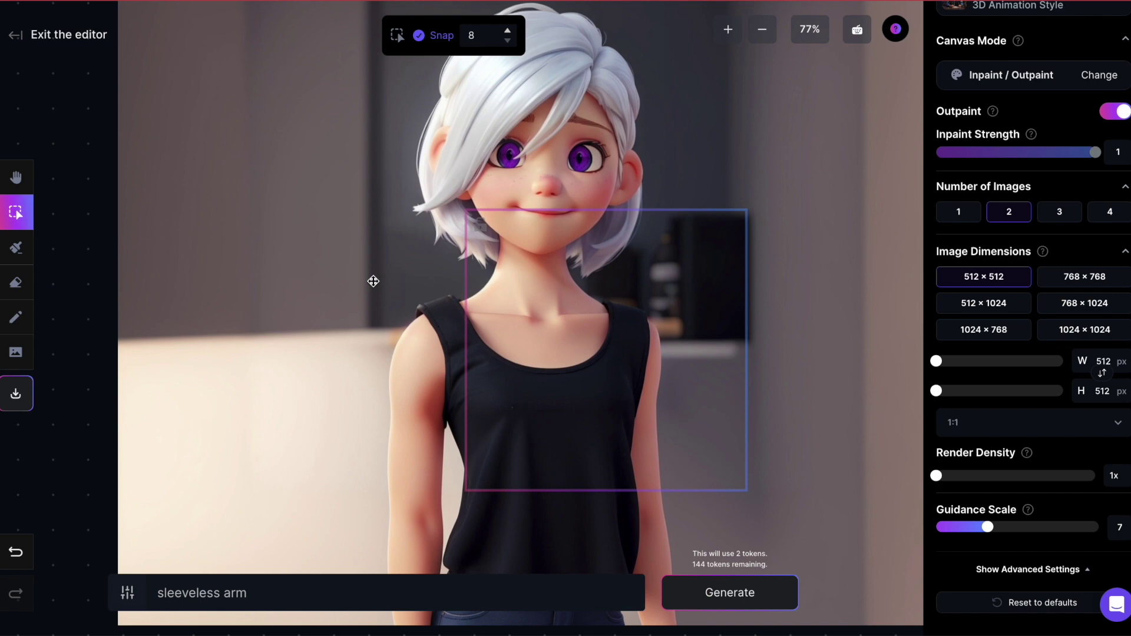
scroll(373, 281, down, 1)
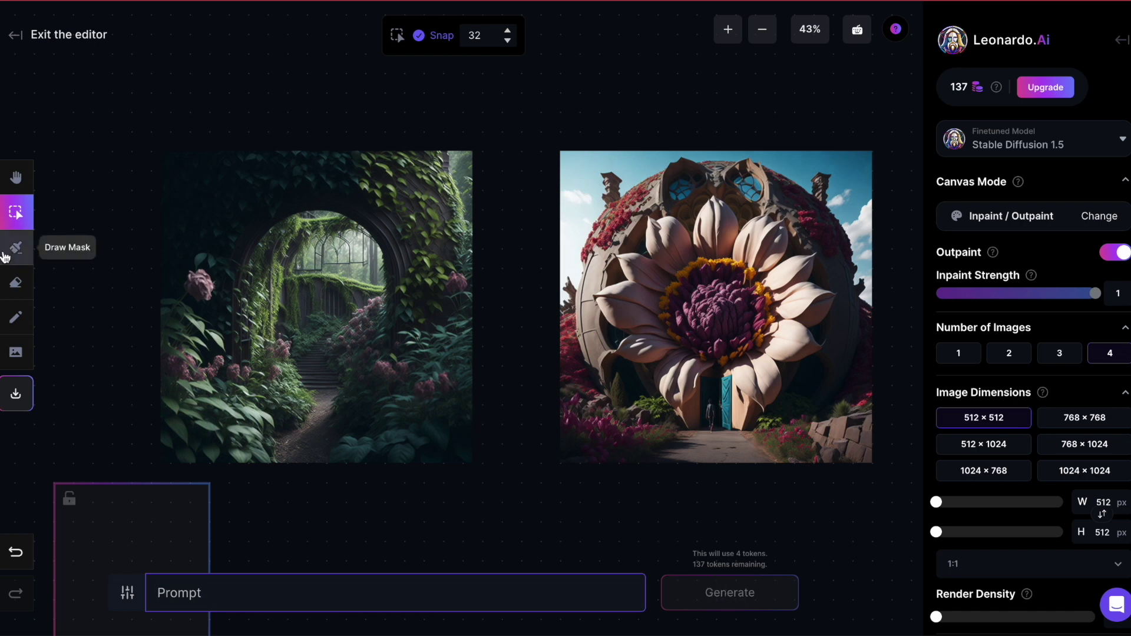
- Erase the facing edges of the garden arch and flower building pictures in irregular curves with a size 87 eraser
click(16, 283)
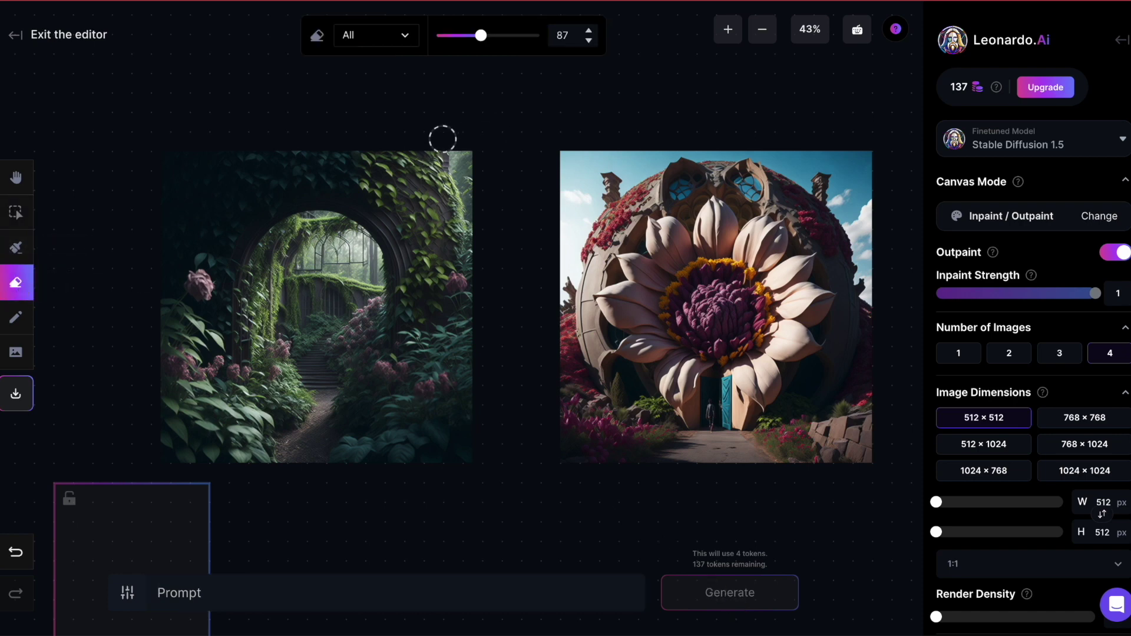
mouse_move(389, 139)
mouse_down()
mouse_move(413, 142)
mouse_move(473, 180)
mouse_move(461, 155)
mouse_move(488, 262)
mouse_move(469, 410)
mouse_move(442, 461)
mouse_move(477, 312)
mouse_move(427, 461)
mouse_move(479, 341)
mouse_move(469, 255)
mouse_move(469, 376)
mouse_move(462, 280)
mouse_move(468, 361)
mouse_move(446, 243)
mouse_move(415, 193)
mouse_move(470, 233)
mouse_move(468, 215)
mouse_move(402, 157)
mouse_move(463, 313)
mouse_move(457, 381)
mouse_move(425, 235)
mouse_move(527, 128)
mouse_move(447, 241)
mouse_move(422, 238)
mouse_move(402, 172)
mouse_move(532, 154)
mouse_move(564, 129)
mouse_move(560, 172)
mouse_move(588, 144)
mouse_move(632, 152)
mouse_move(631, 169)
mouse_move(650, 150)
mouse_move(628, 171)
mouse_move(602, 157)
mouse_move(589, 176)
mouse_move(581, 158)
mouse_move(566, 201)
mouse_move(585, 207)
mouse_move(561, 277)
mouse_move(566, 226)
mouse_move(558, 343)
mouse_move(558, 329)
mouse_move(607, 468)
mouse_move(545, 359)
mouse_move(539, 401)
mouse_move(565, 467)
mouse_up()
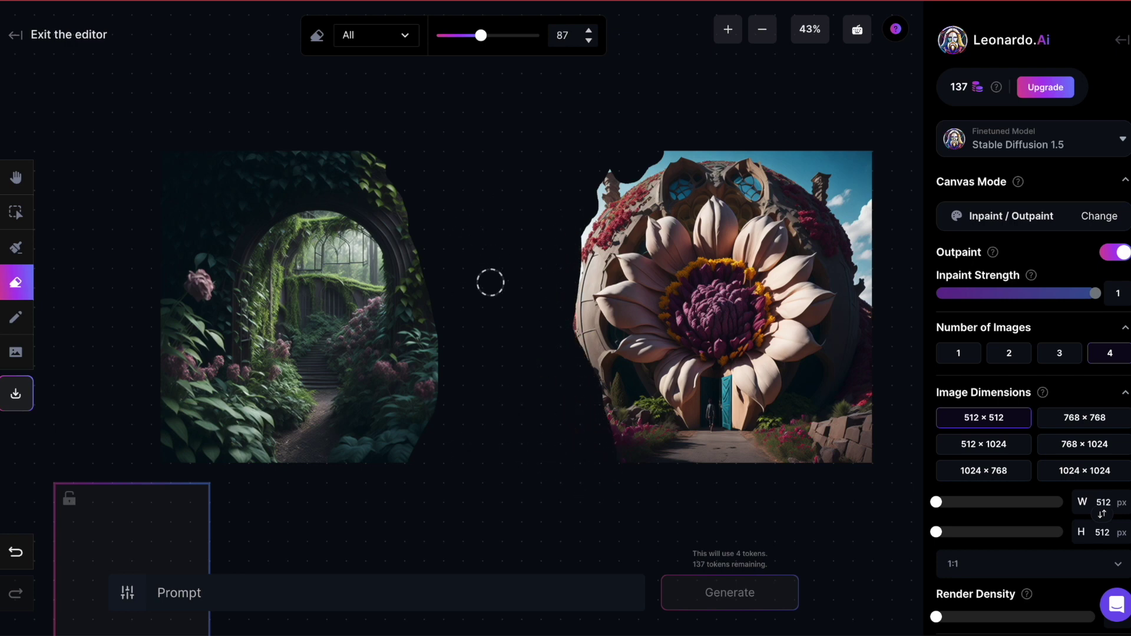
- Place a 1024 × 1024 generation frame over the gap between the two pictures and move the flower building picture closer to the arch
click(16, 212)
drag(98, 487, 370, 156)
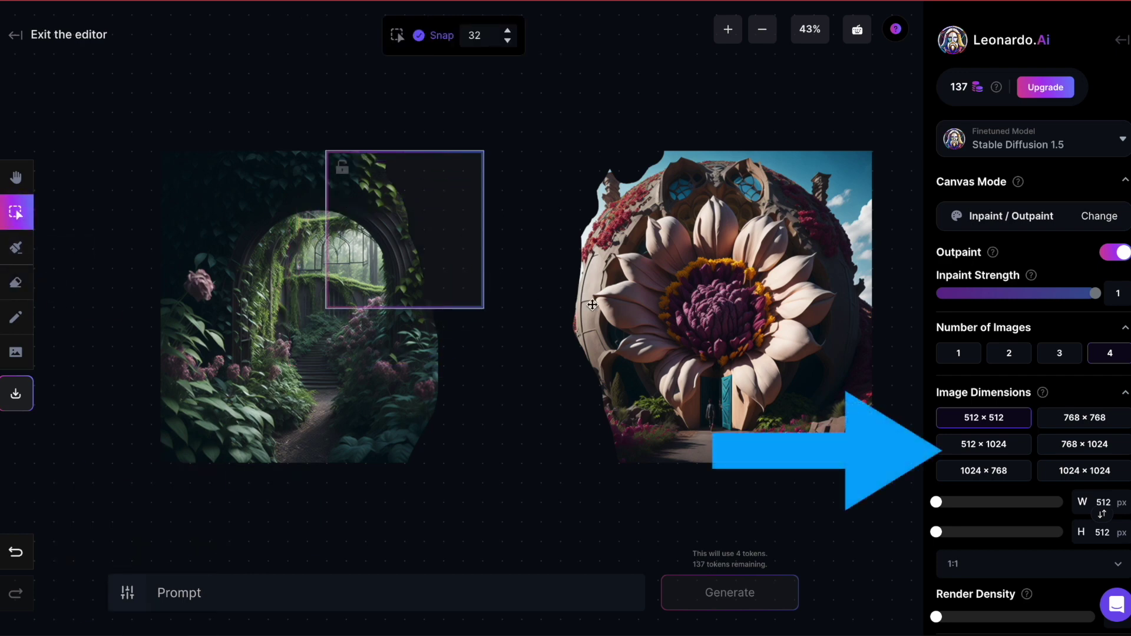
click(1083, 473)
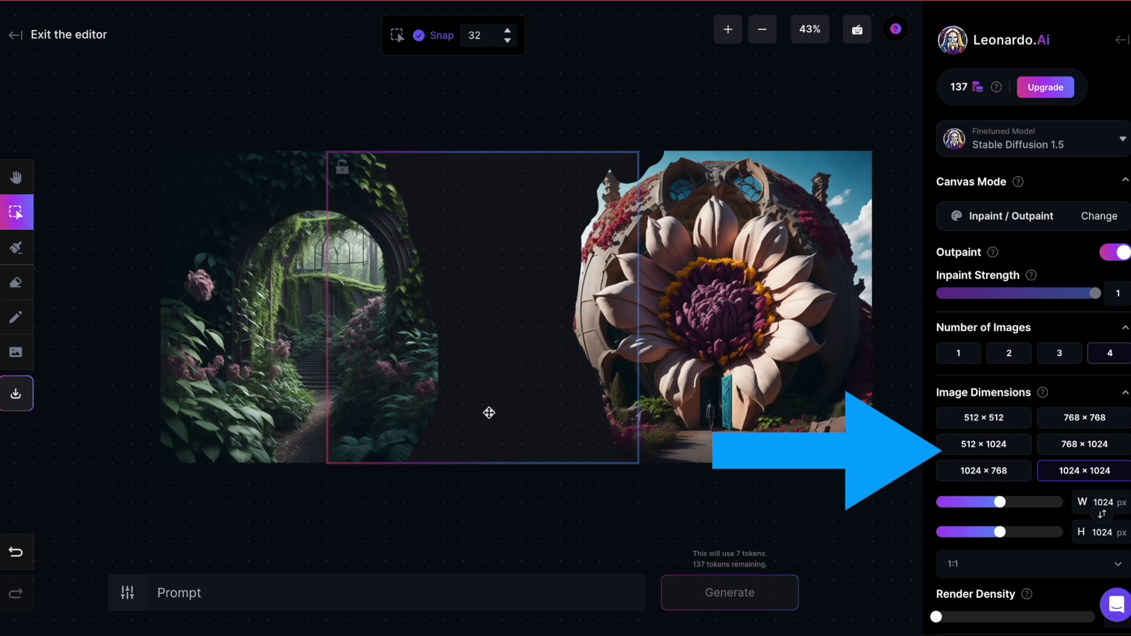
drag(489, 414, 513, 422)
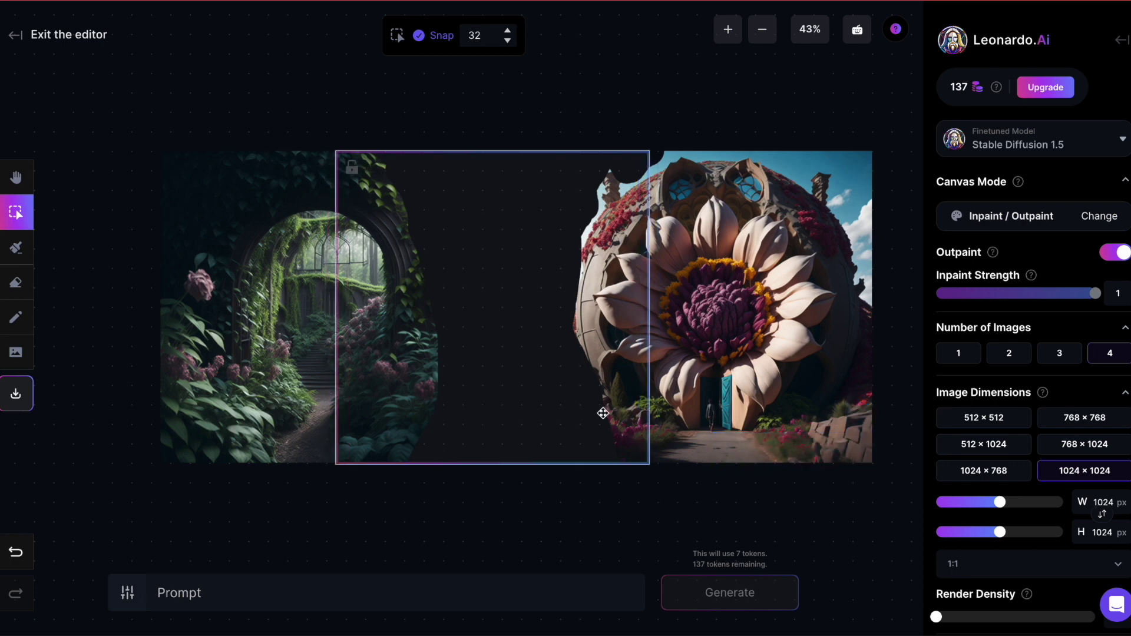
drag(788, 392, 748, 400)
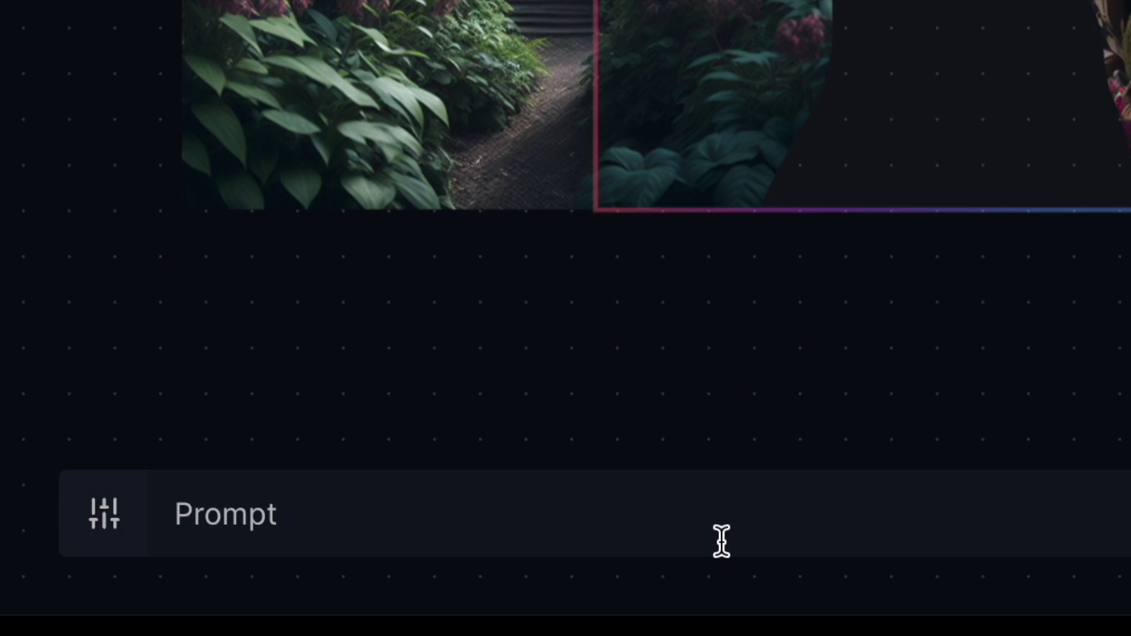
- Enter the prompt "a colorful jungle with green trees and bright flowers" and generate the fill between the two pictures
click(206, 593)
text(a colorful )
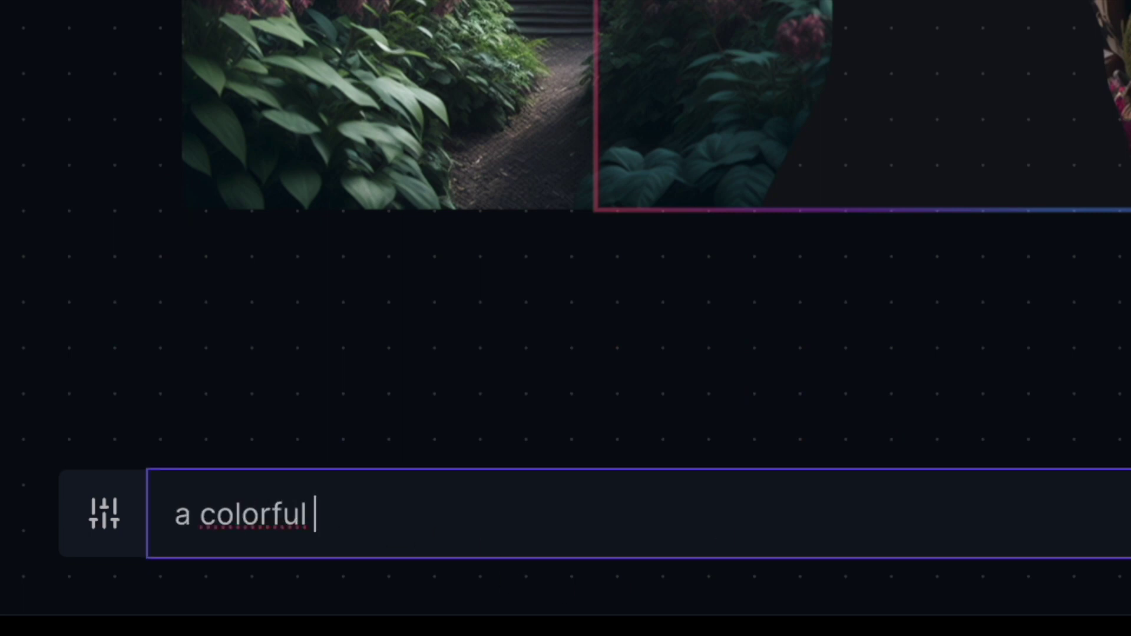
text(jungle with gree)
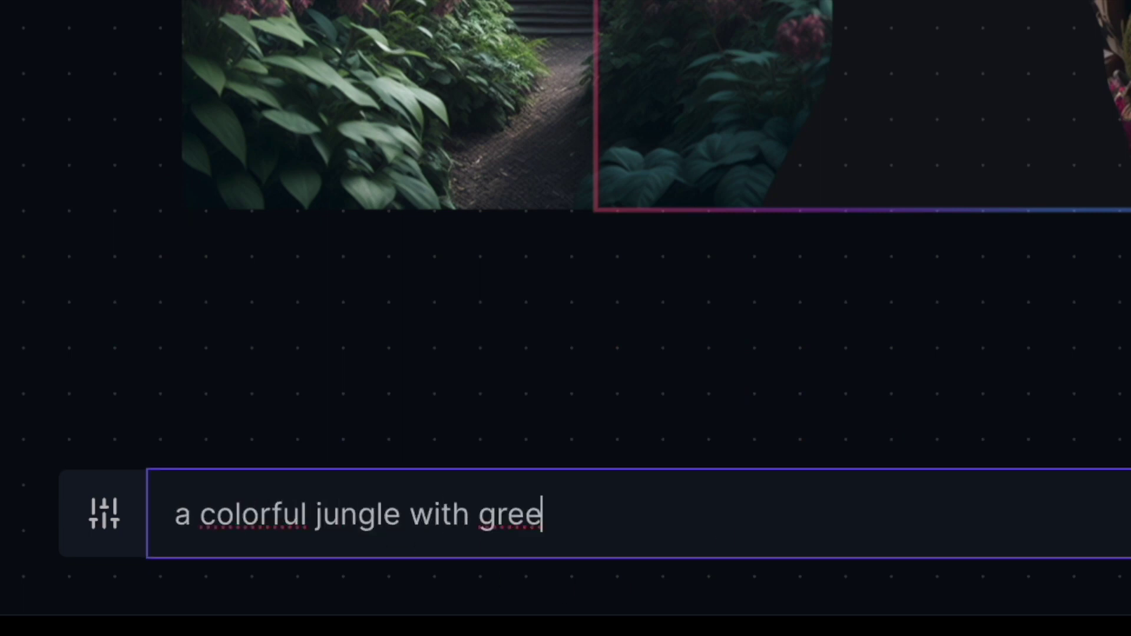
text(n trees and)
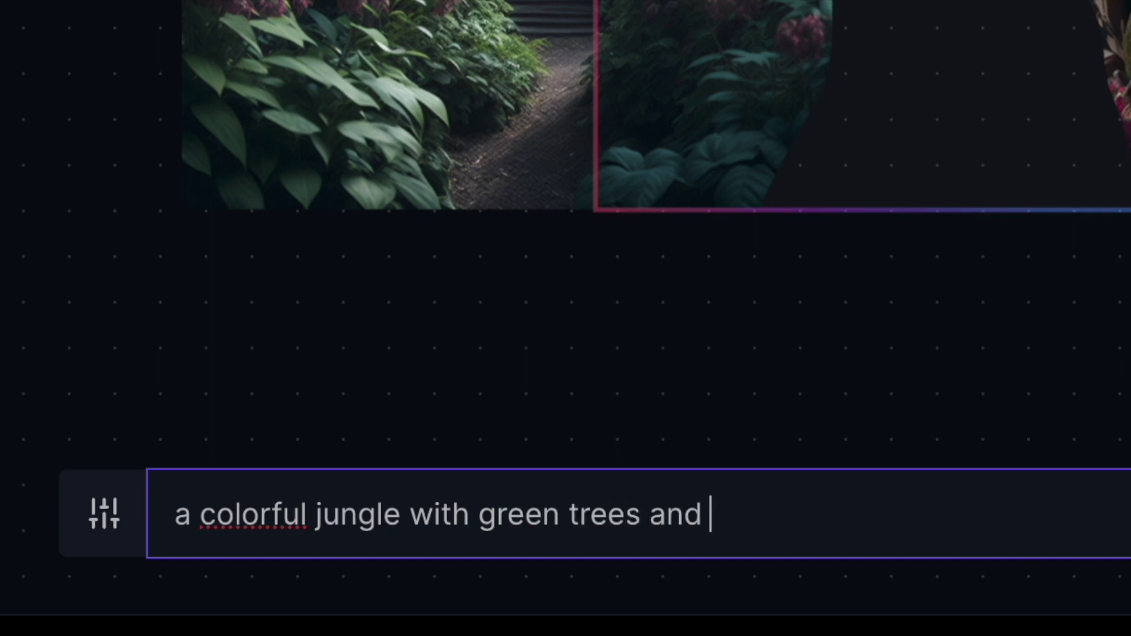
text( bright flowers)
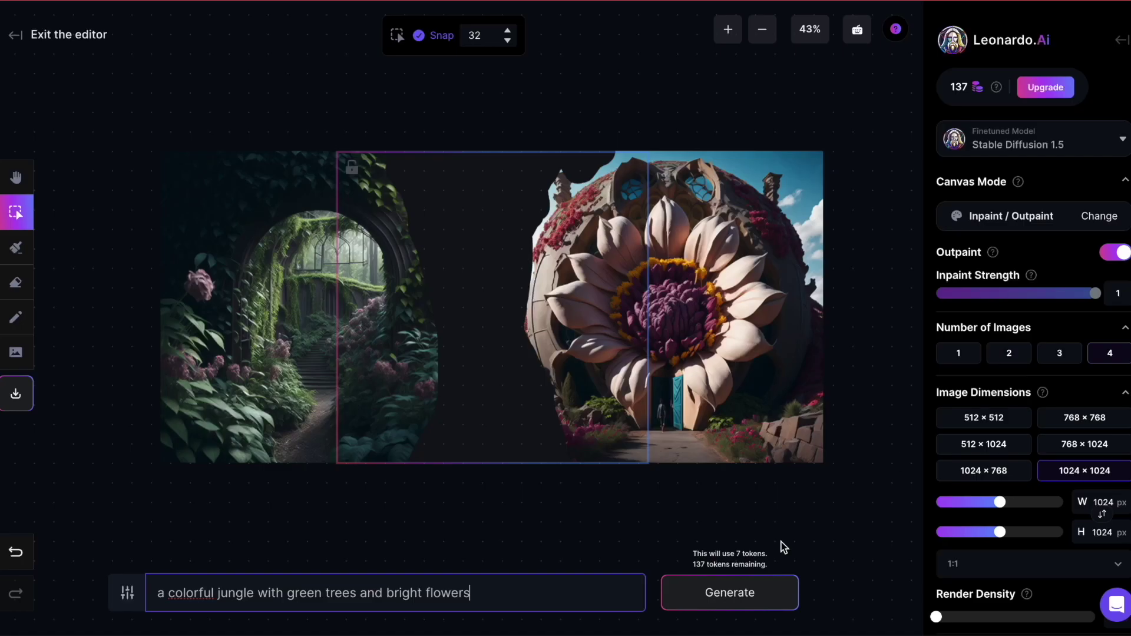
click(745, 606)
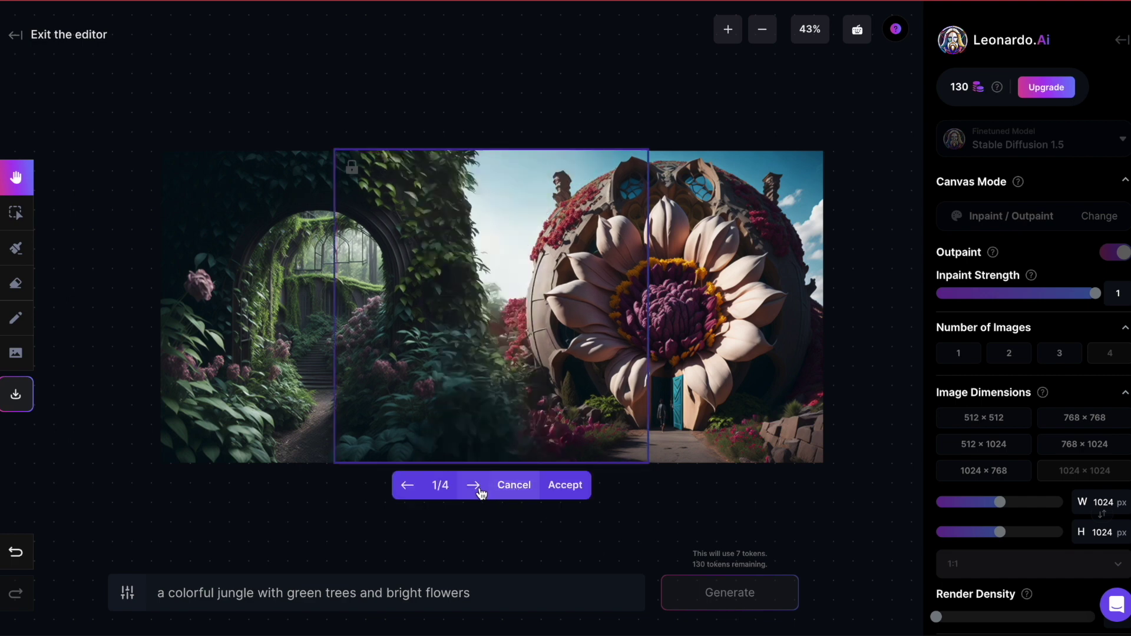
- Compare the four jungle fill variations between the arch and the flower building and accept the third one
click(475, 486)
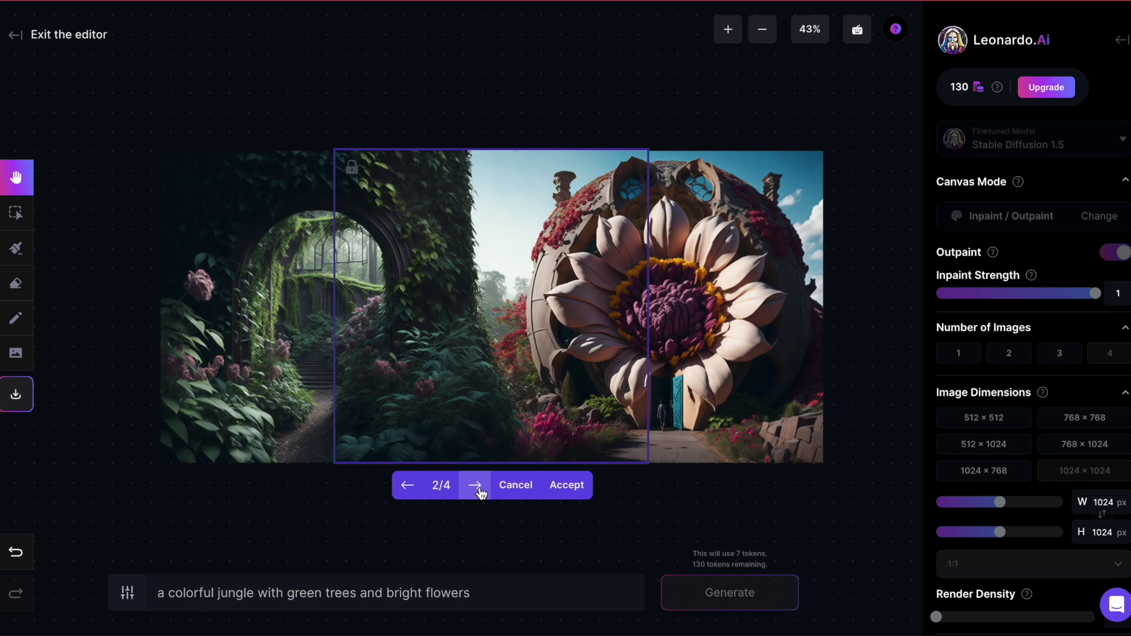
click(476, 487)
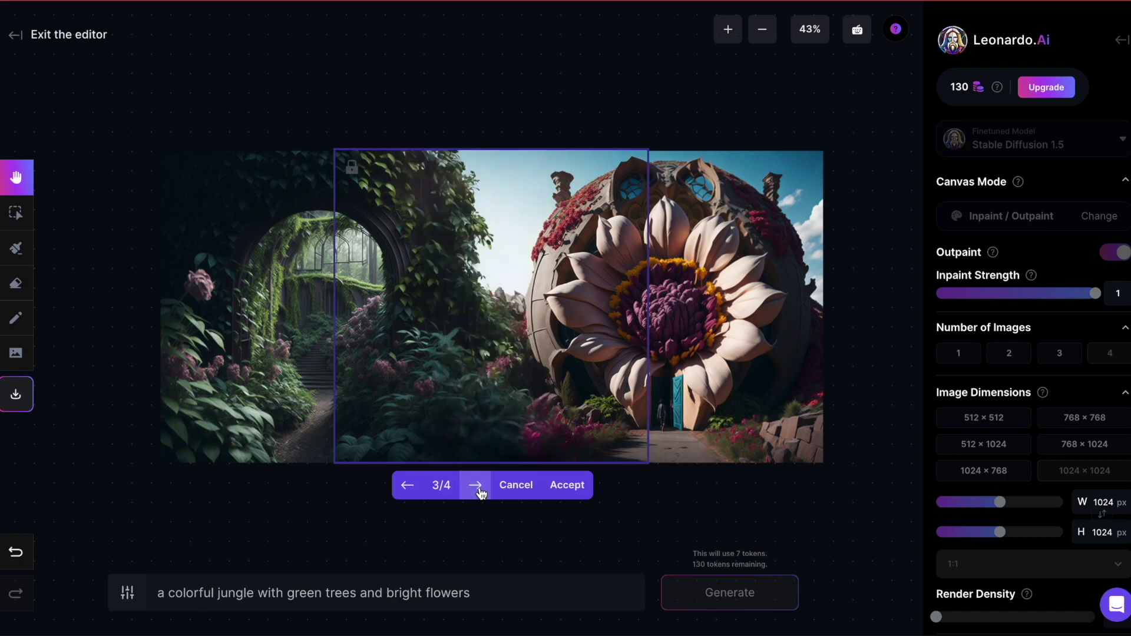
click(479, 489)
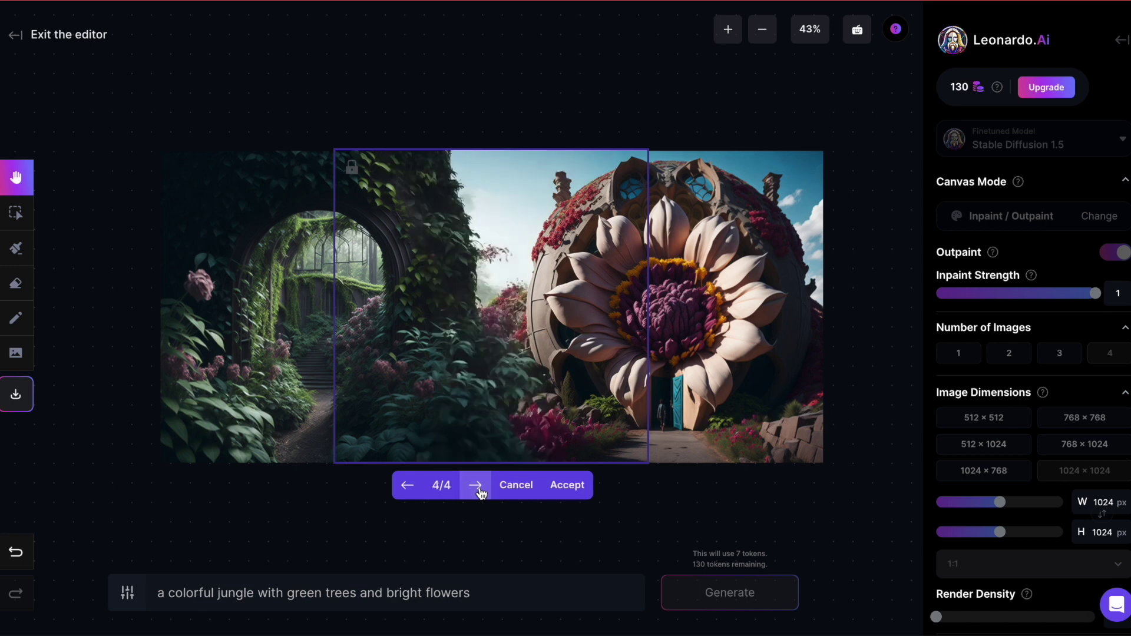
click(408, 487)
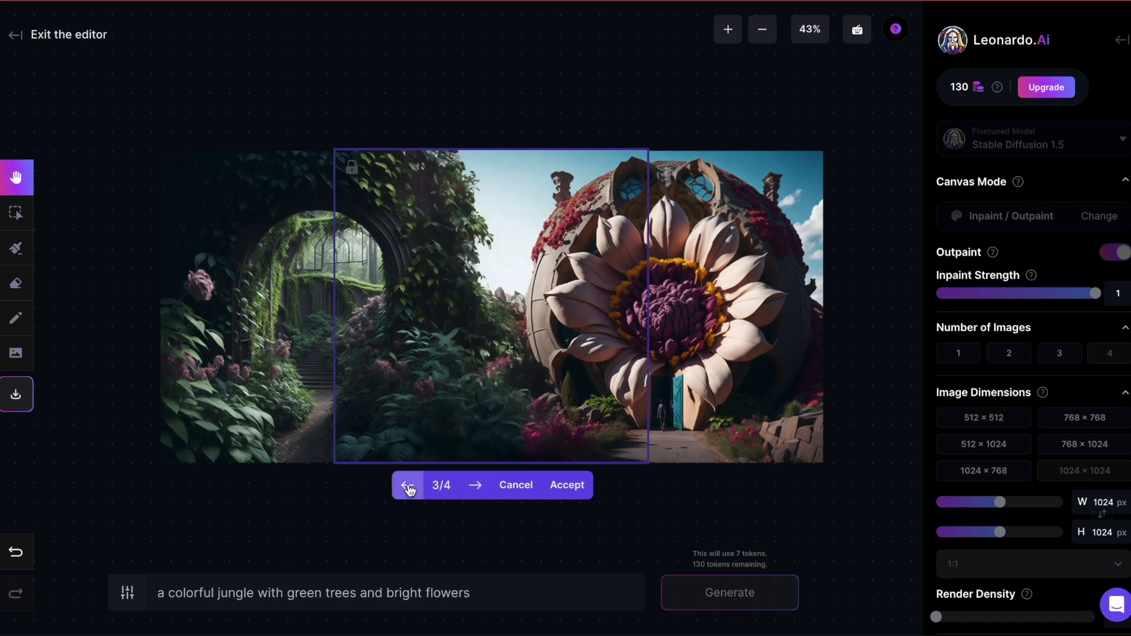
click(569, 485)
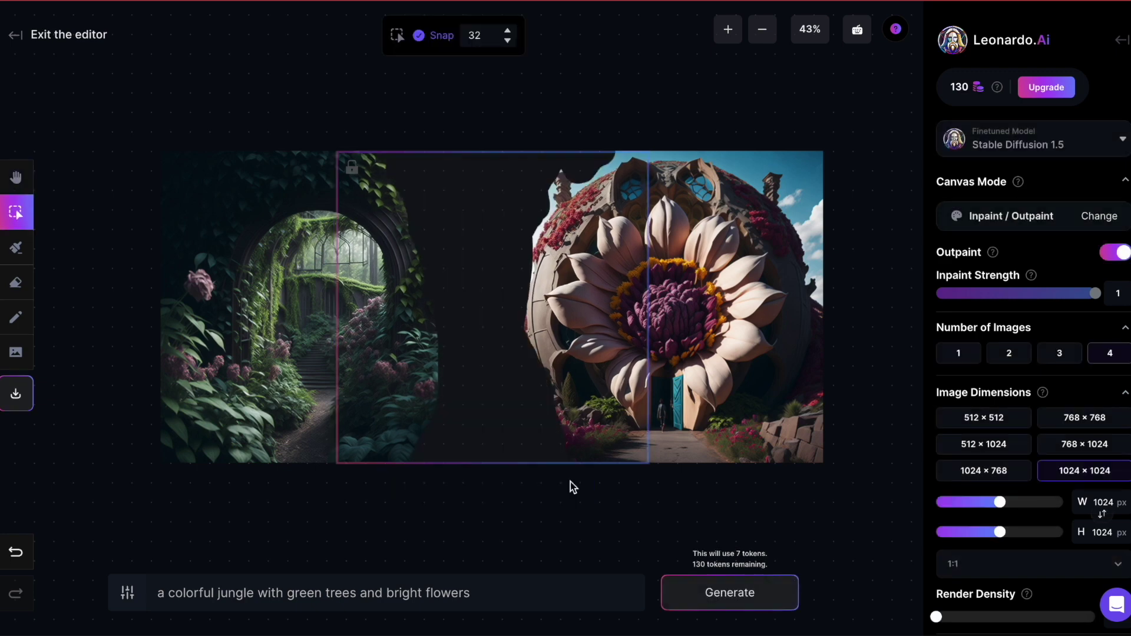
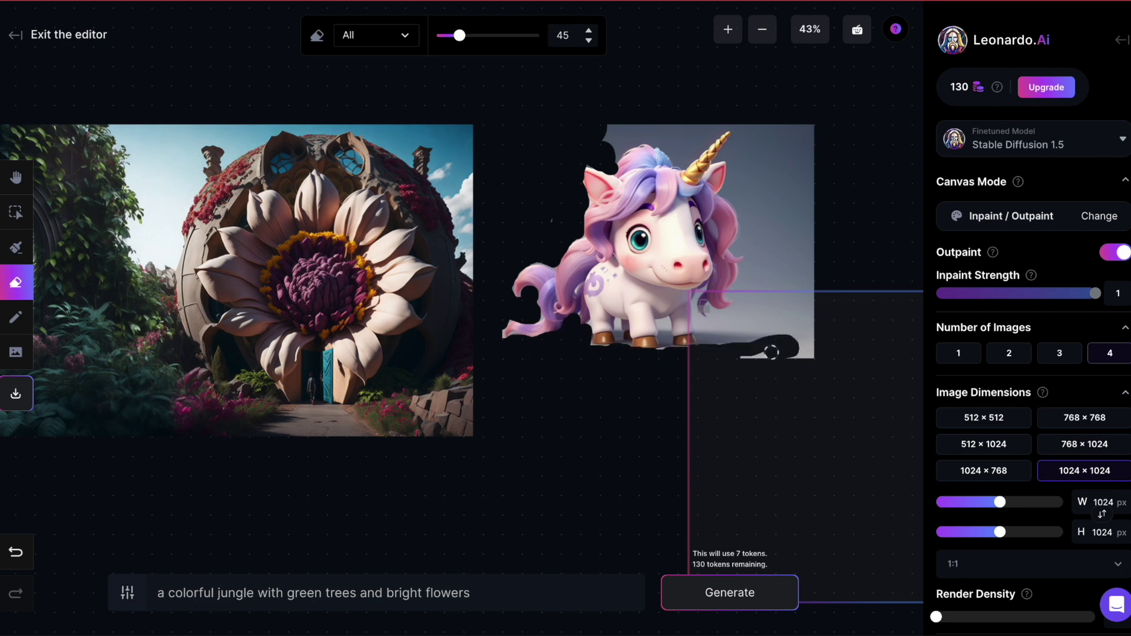
- Erase the remaining grey background around the unicorn with a size 65 eraser
drag(459, 35, 505, 35)
drag(646, 122, 766, 295)
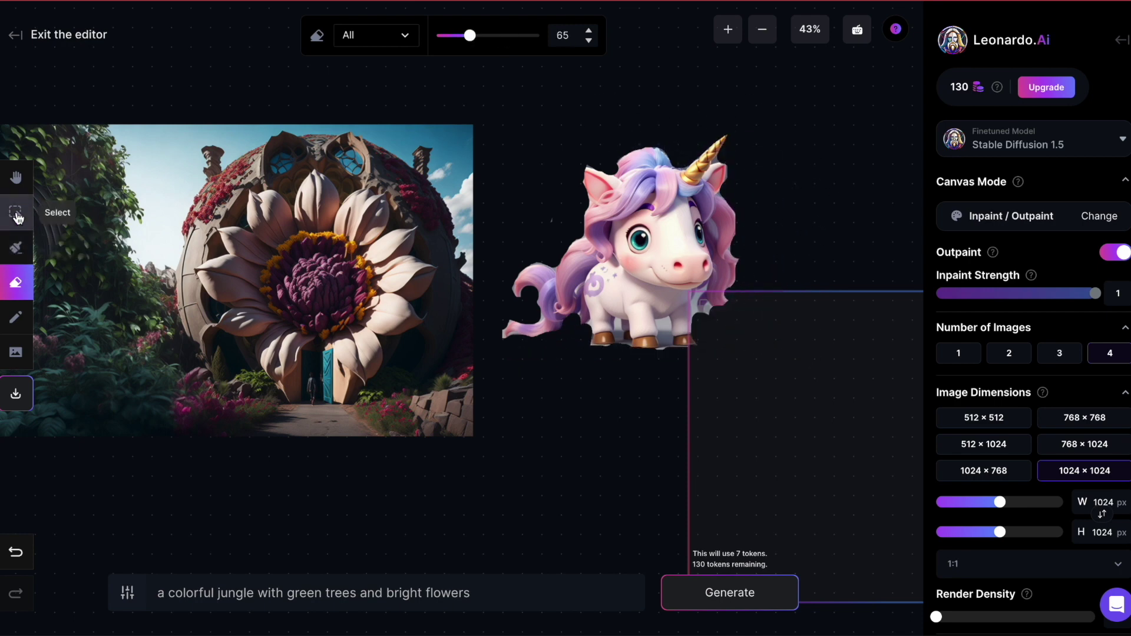
- Shrink the cut-out unicorn and place it on the path in front of the garden arch
click(16, 212)
drag(818, 122, 706, 236)
scroll(706, 236, left, 3)
drag(773, 271, 342, 342)
drag(446, 407, 396, 379)
drag(347, 351, 204, 355)
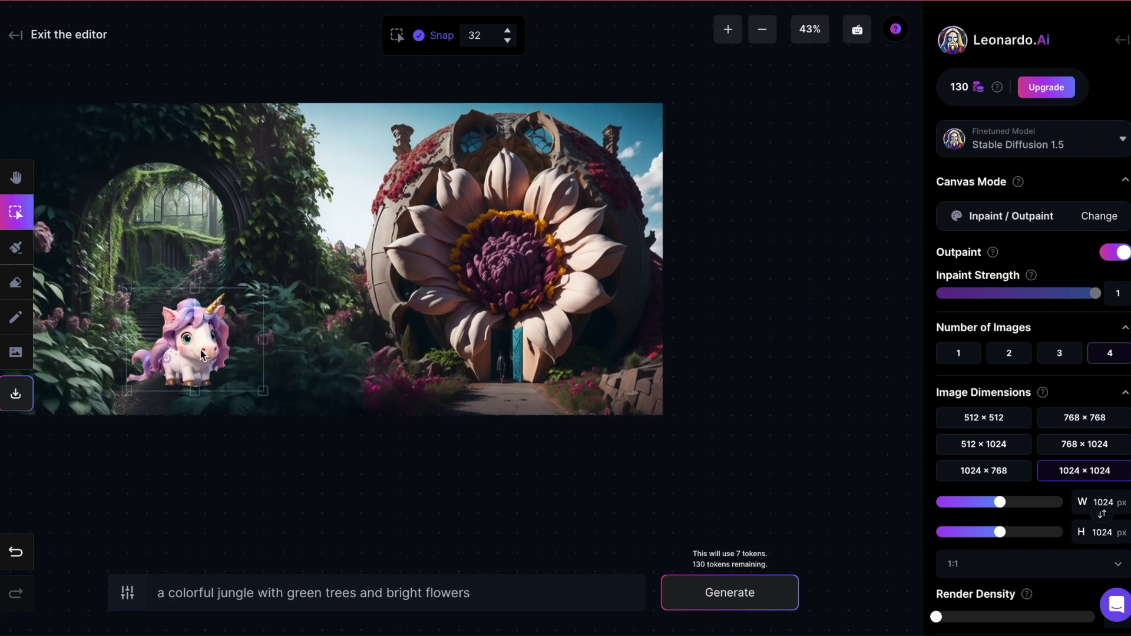
drag(263, 391, 254, 386)
- Generate with the prompt "a unicorn standing in a secret garden" in the 1024 × 1024 frame placed over the arch and unicorn
triple_click(299, 543)
text(a unicorn standing in a secret garden)
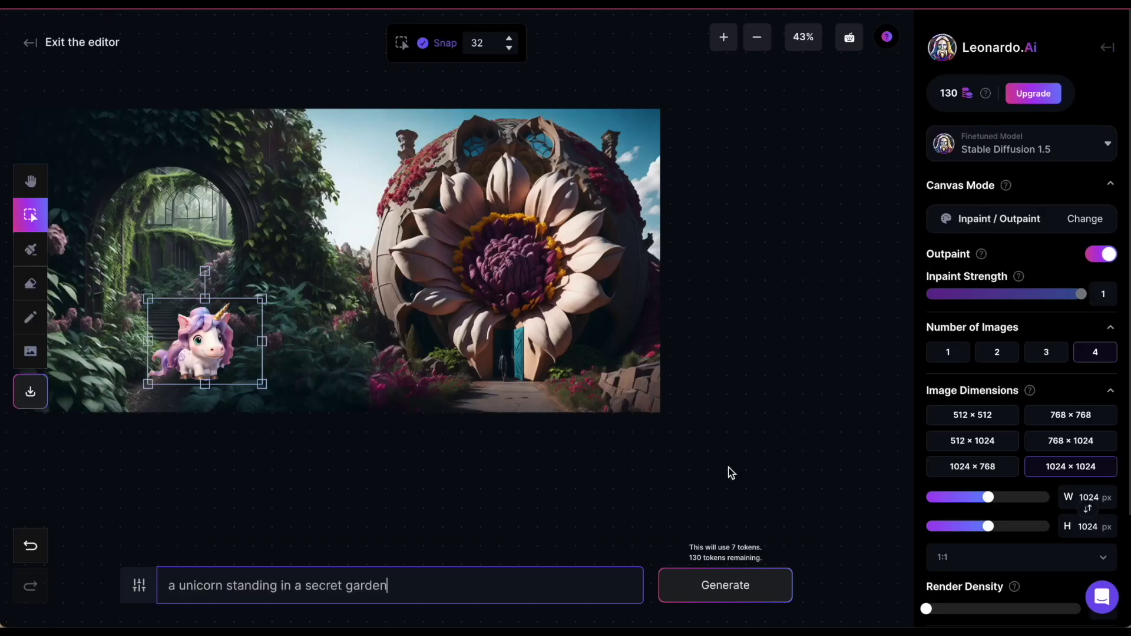
scroll(731, 473, right, 6)
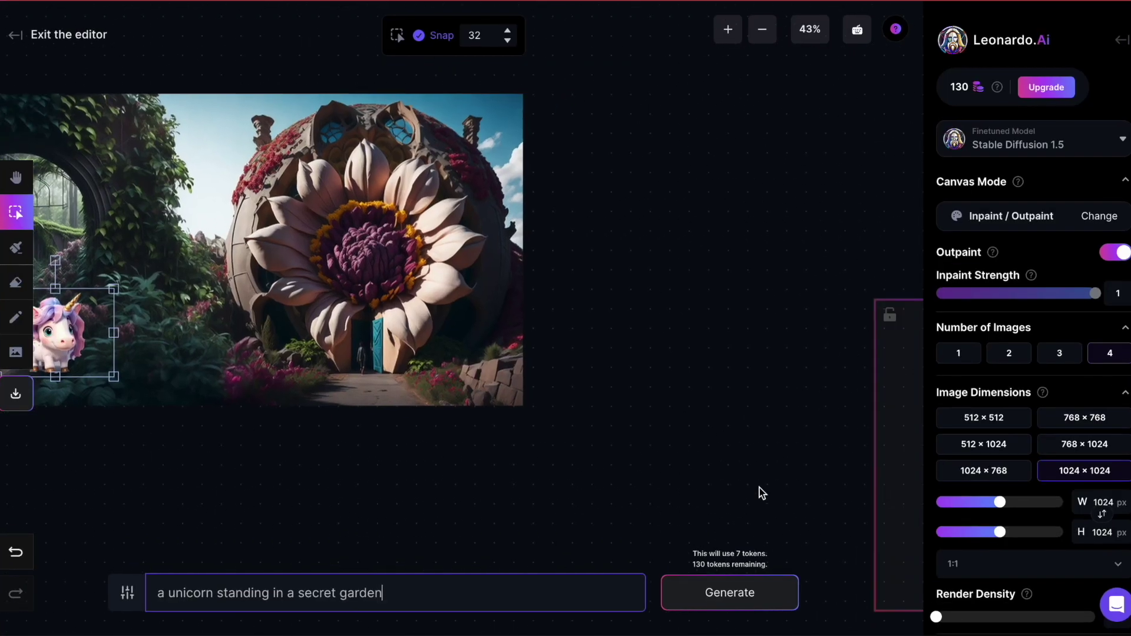
drag(852, 457, 83, 379)
scroll(84, 382, left, 2)
scroll(83, 381, left, 5)
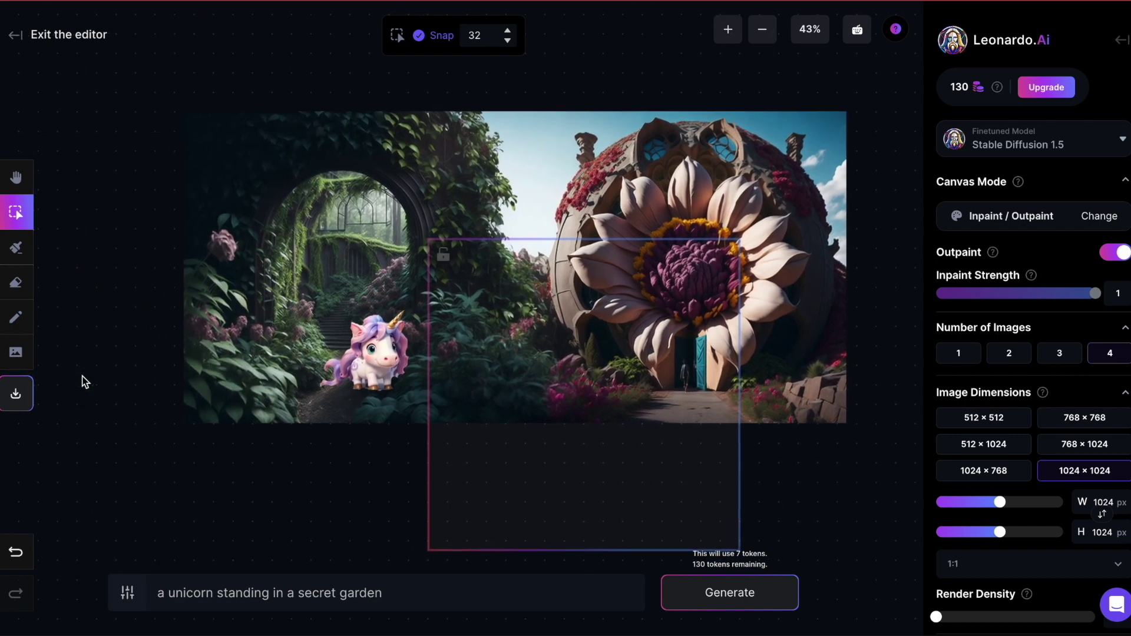
drag(400, 467, 199, 349)
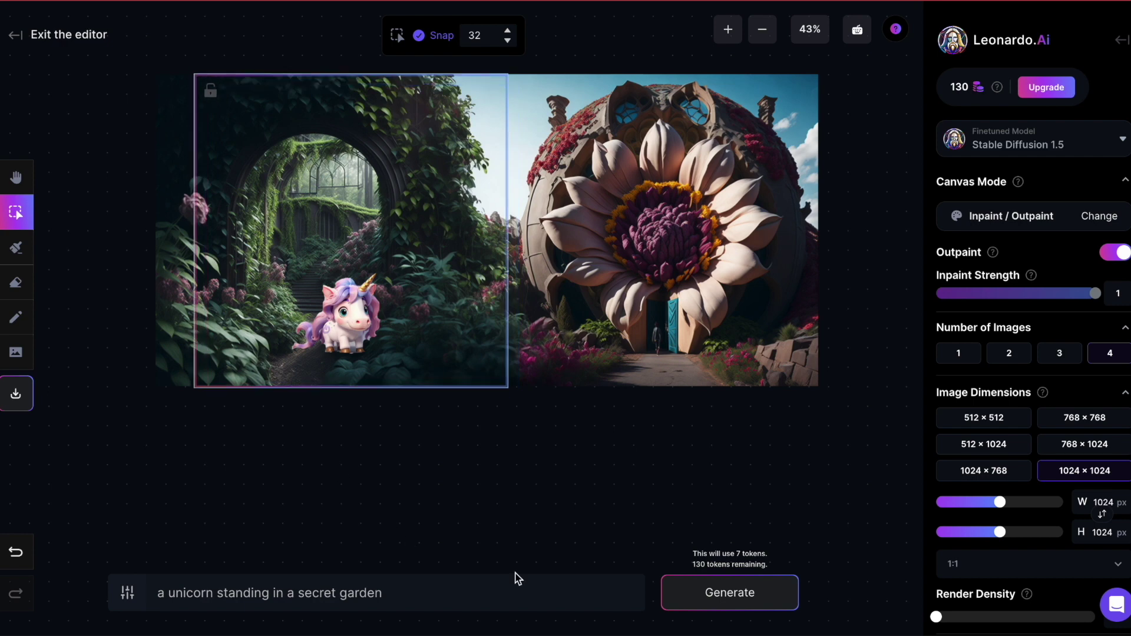
click(729, 595)
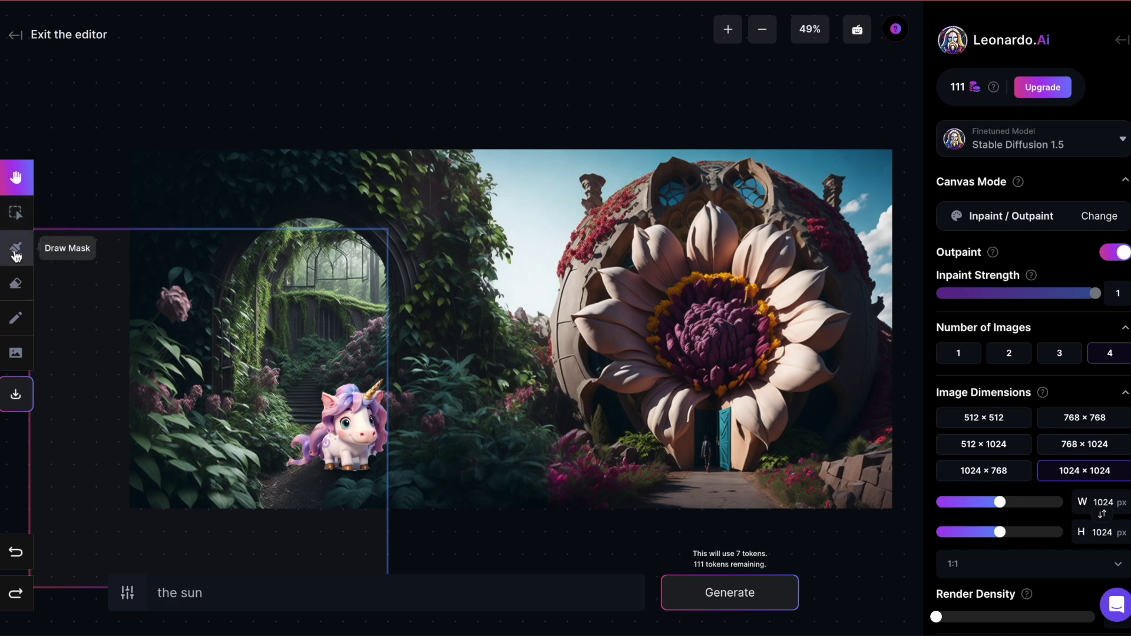
- Erase a diagonal strip of sky beside the flower building with a size 65 eraser and place a 512 × 512 generation frame over it
click(15, 285)
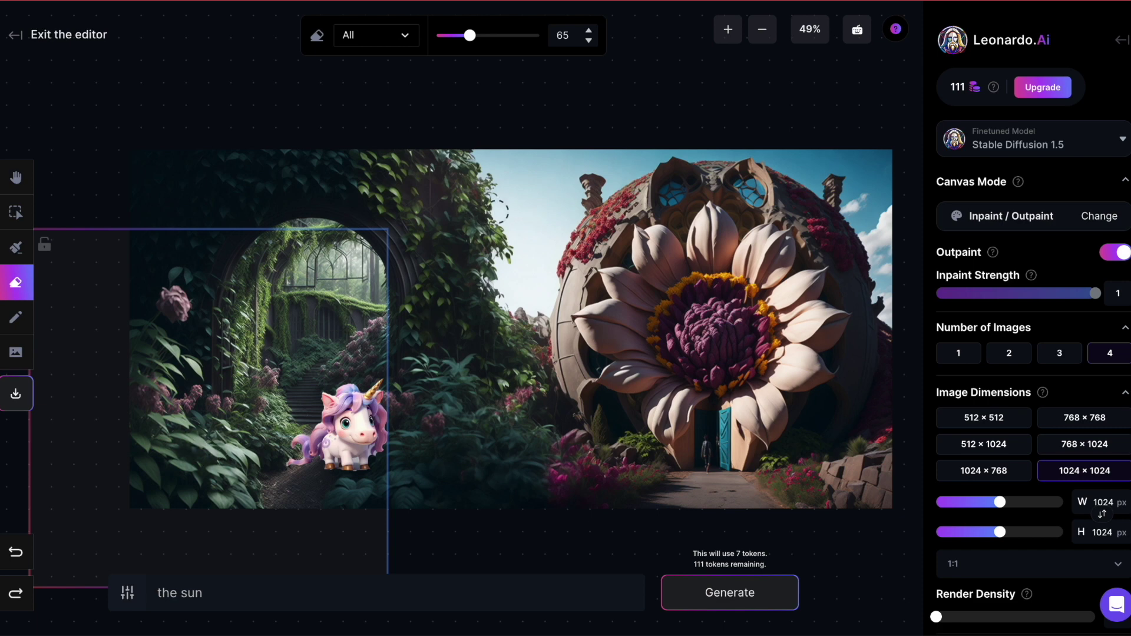
mouse_move(500, 218)
mouse_down()
mouse_move(605, 114)
mouse_move(500, 204)
mouse_move(513, 170)
mouse_move(494, 174)
mouse_move(528, 147)
mouse_move(582, 142)
mouse_move(514, 206)
mouse_move(599, 138)
mouse_move(507, 229)
mouse_up()
click(15, 211)
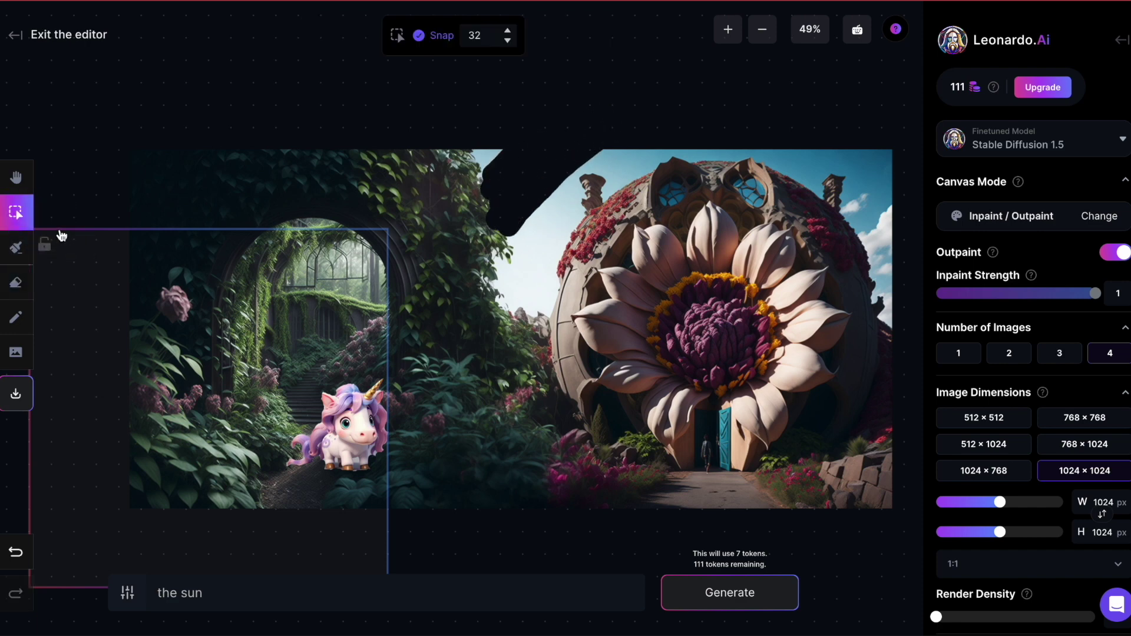
click(995, 420)
drag(152, 228, 582, 152)
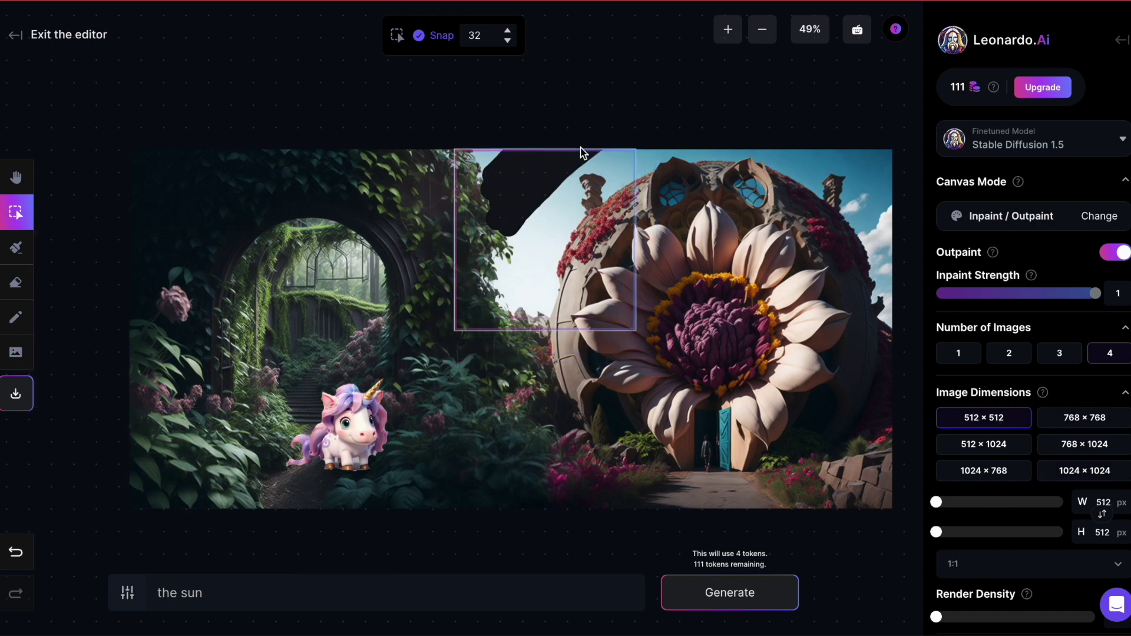
- Generate "a rainbow" in the erased strip of sky with Outpaint turned off and the DreamShaper v7 model
triple_click(179, 593)
text(a ra)
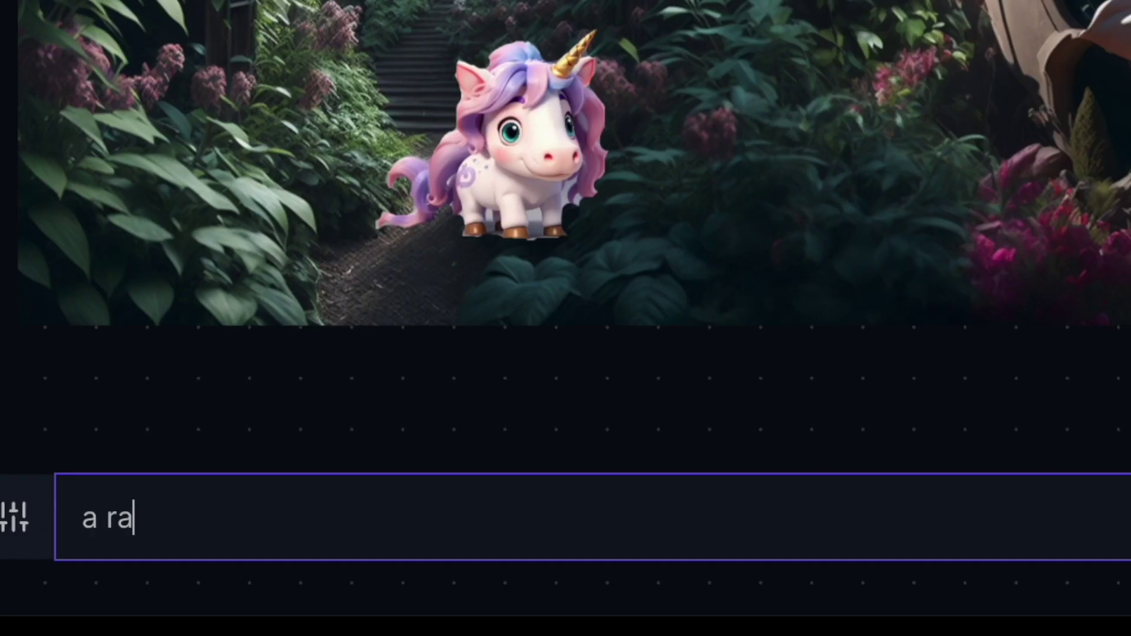
text(inbow)
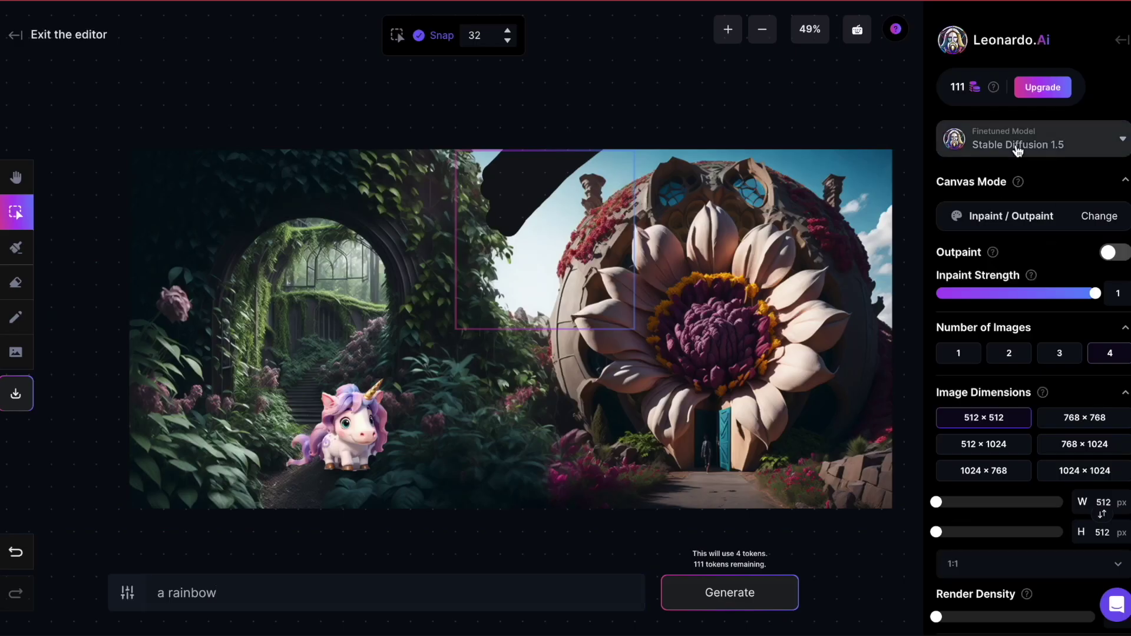
click(1017, 147)
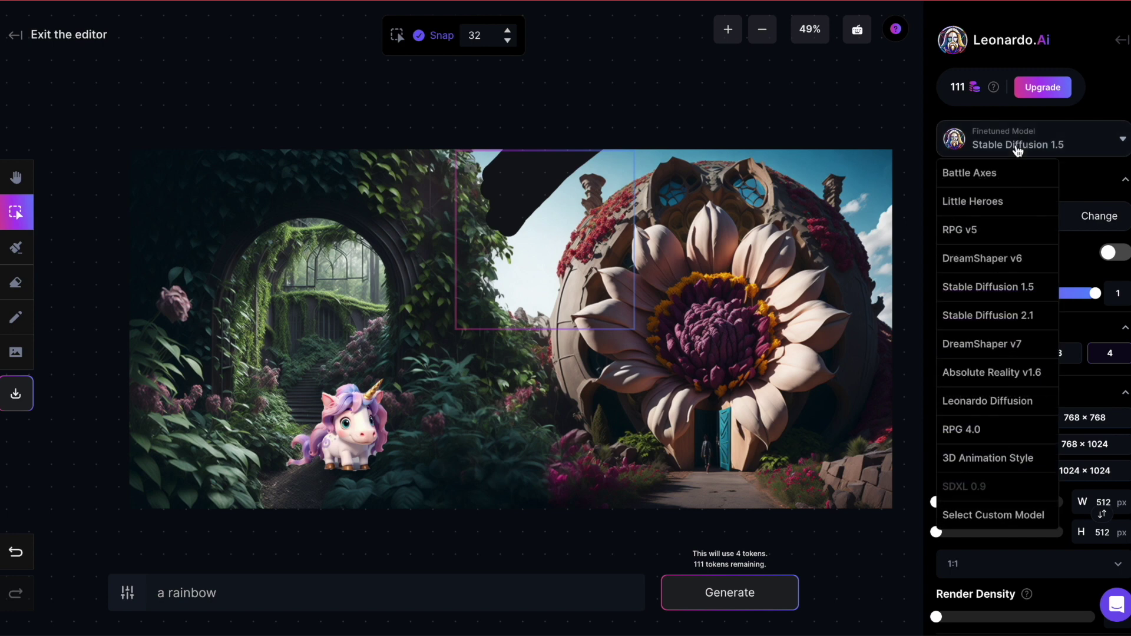
click(990, 346)
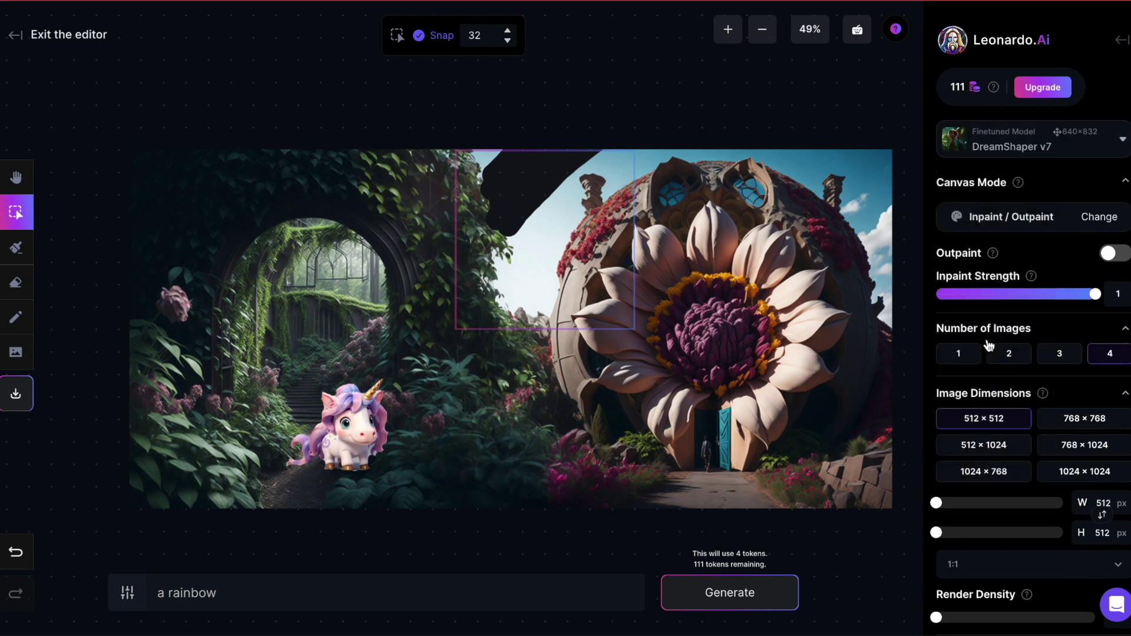
click(748, 594)
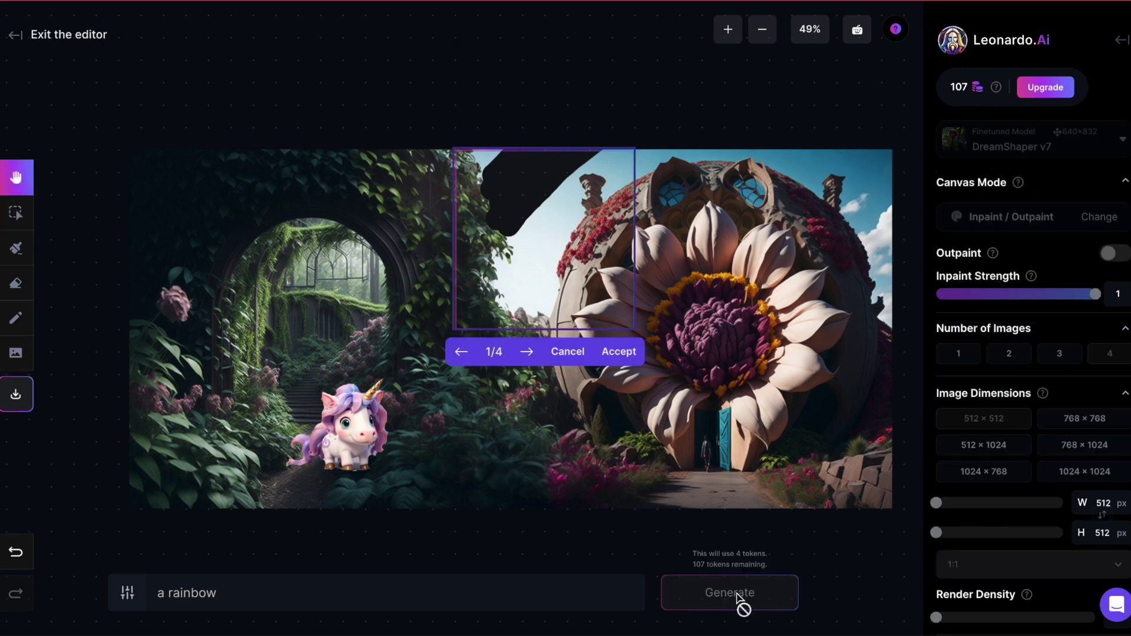
- Compare the four rainbow variations and go back to the third one
click(527, 354)
click(527, 353)
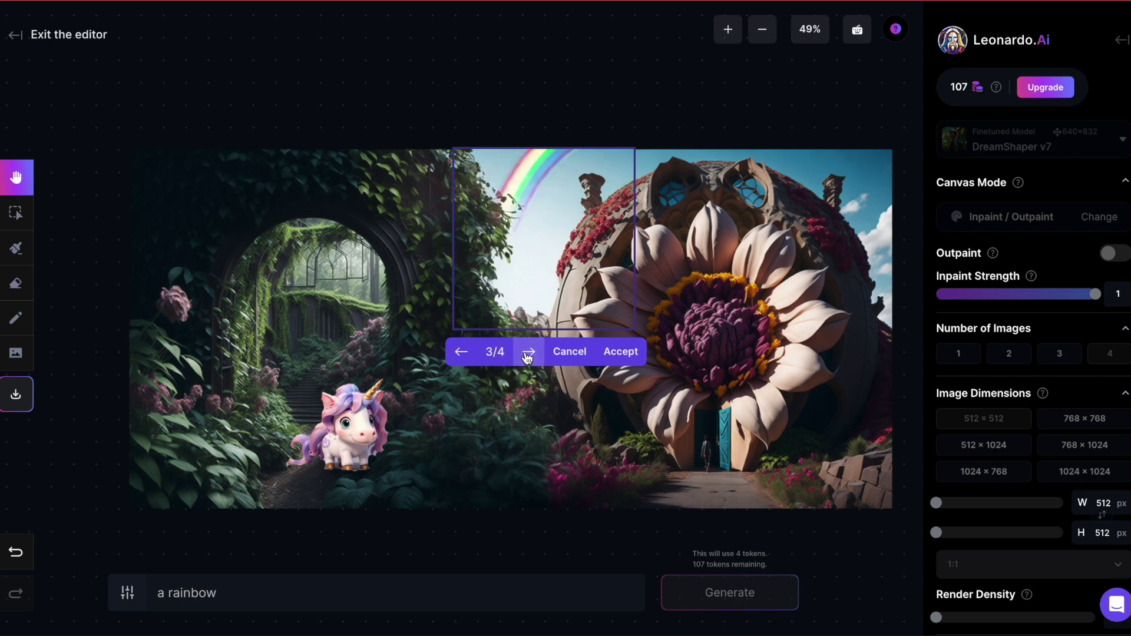
click(527, 354)
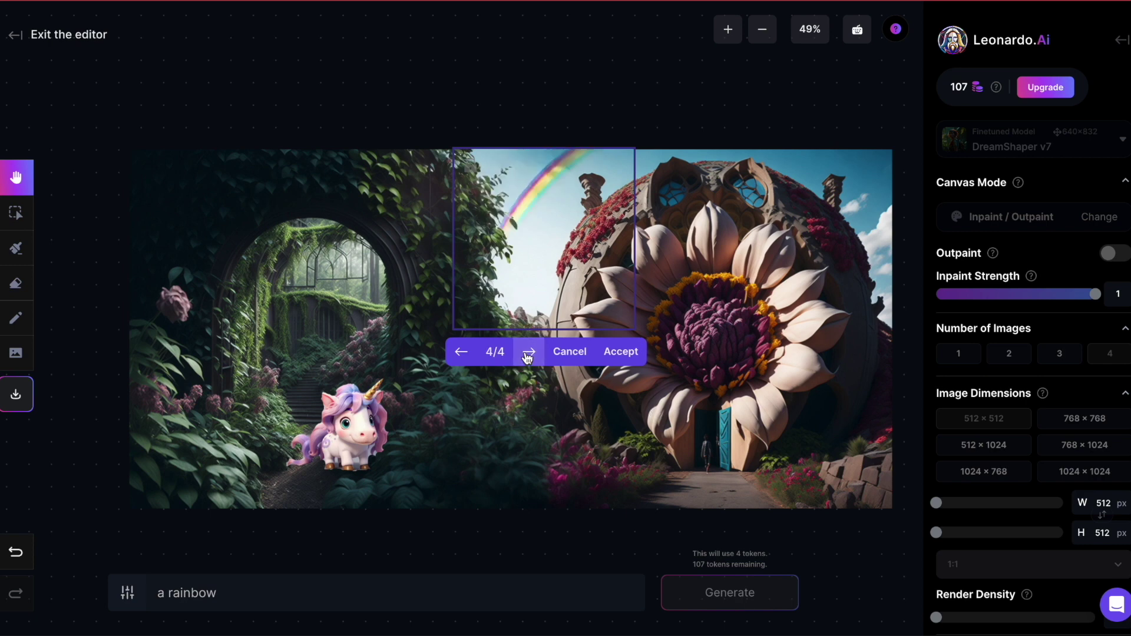
click(462, 353)
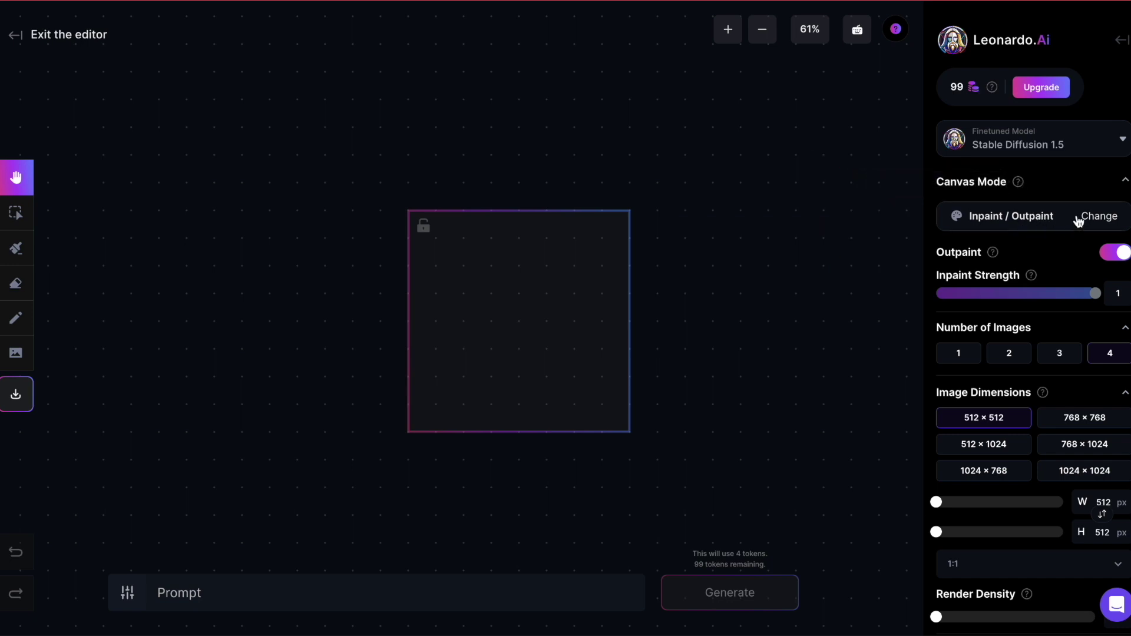
- Switch the empty canvas to Text2Img mode and enter the prompt "a tall powerful wizard holding a chrystal ball"
click(1110, 222)
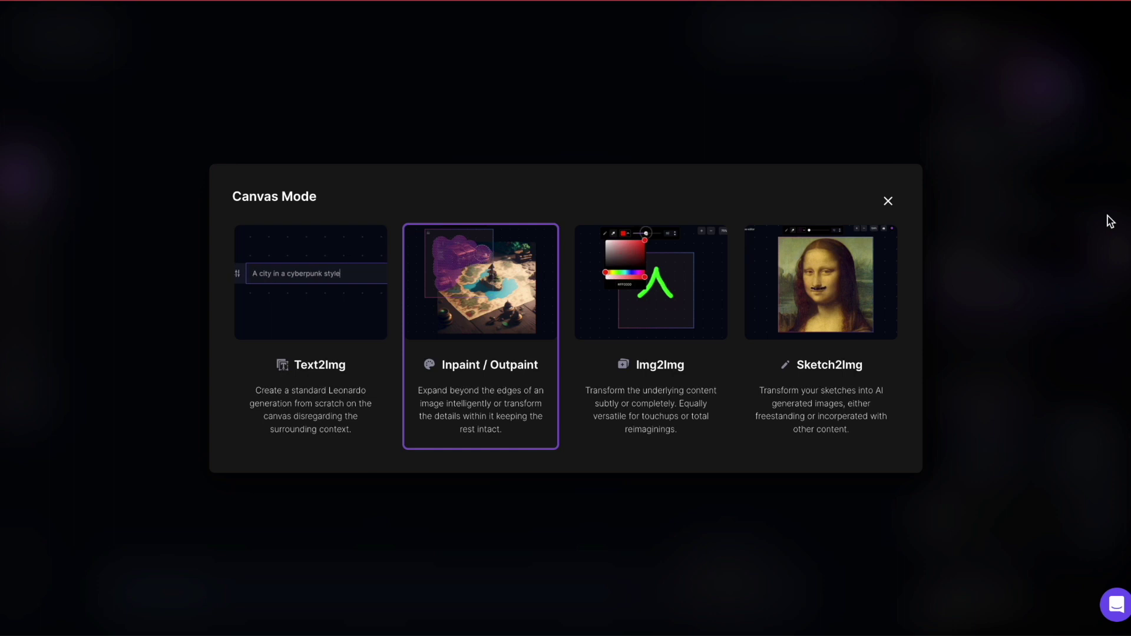
click(308, 310)
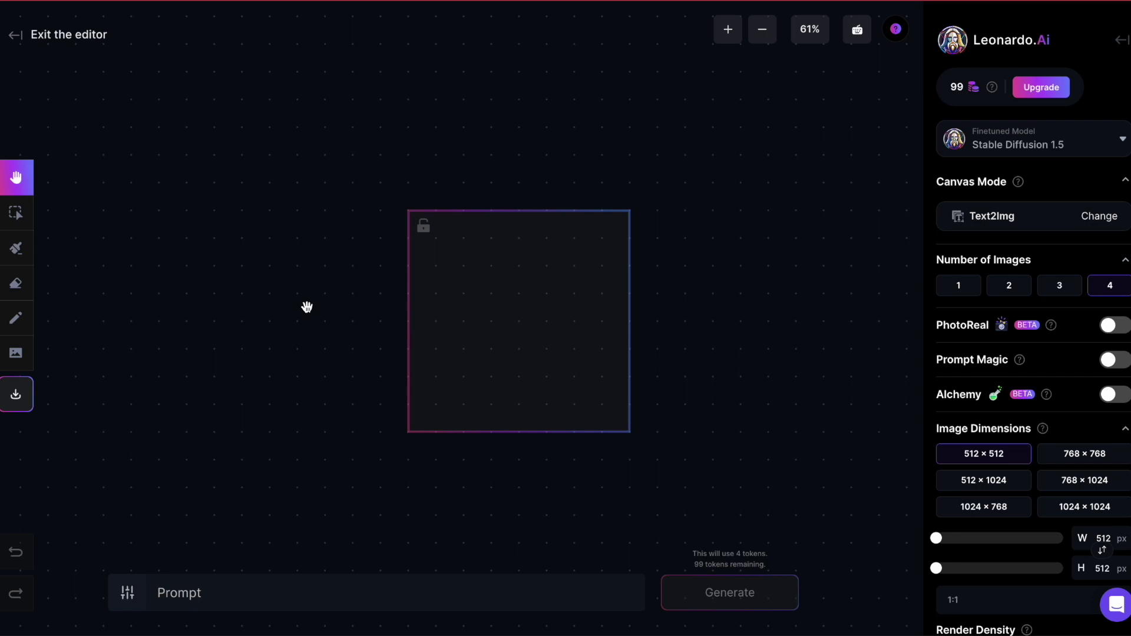
click(176, 593)
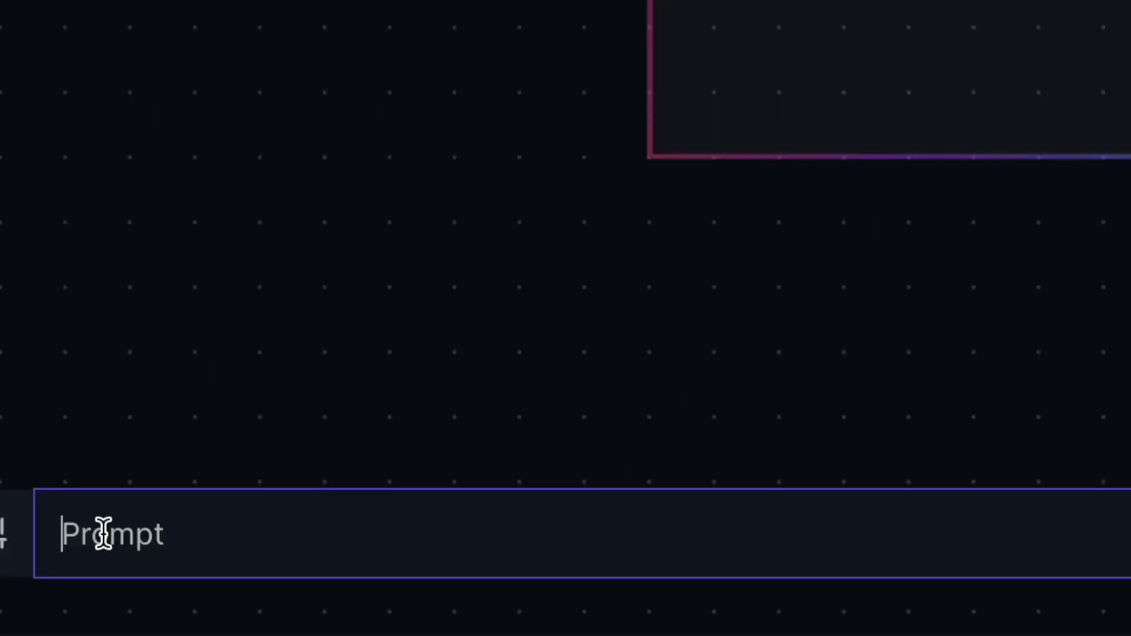
text(a tall pow)
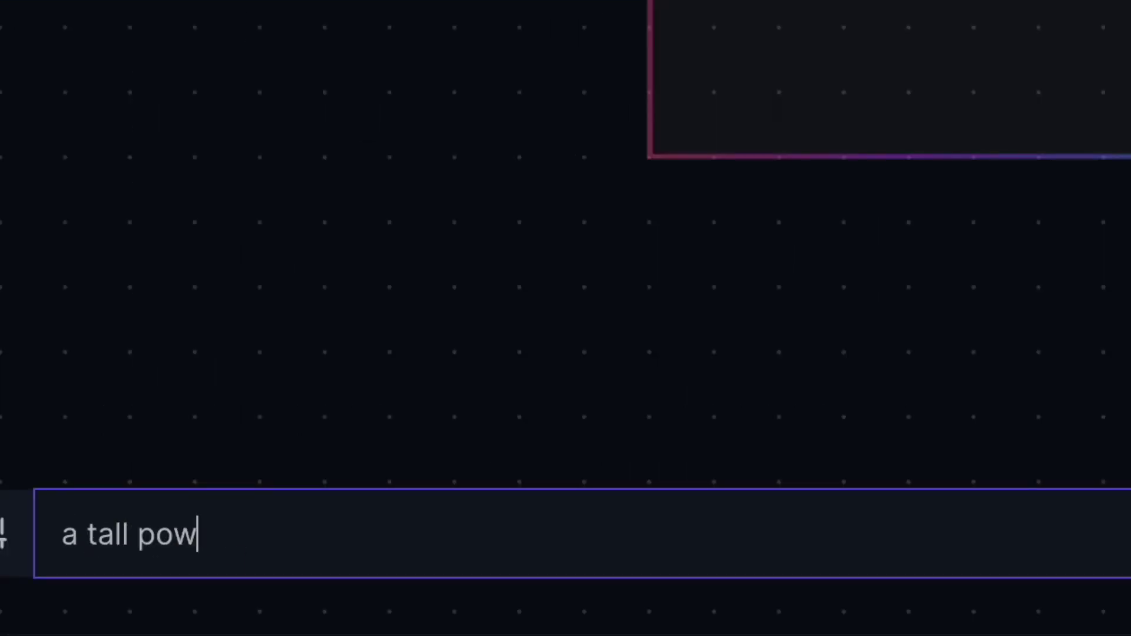
text(erful wizard holding a )
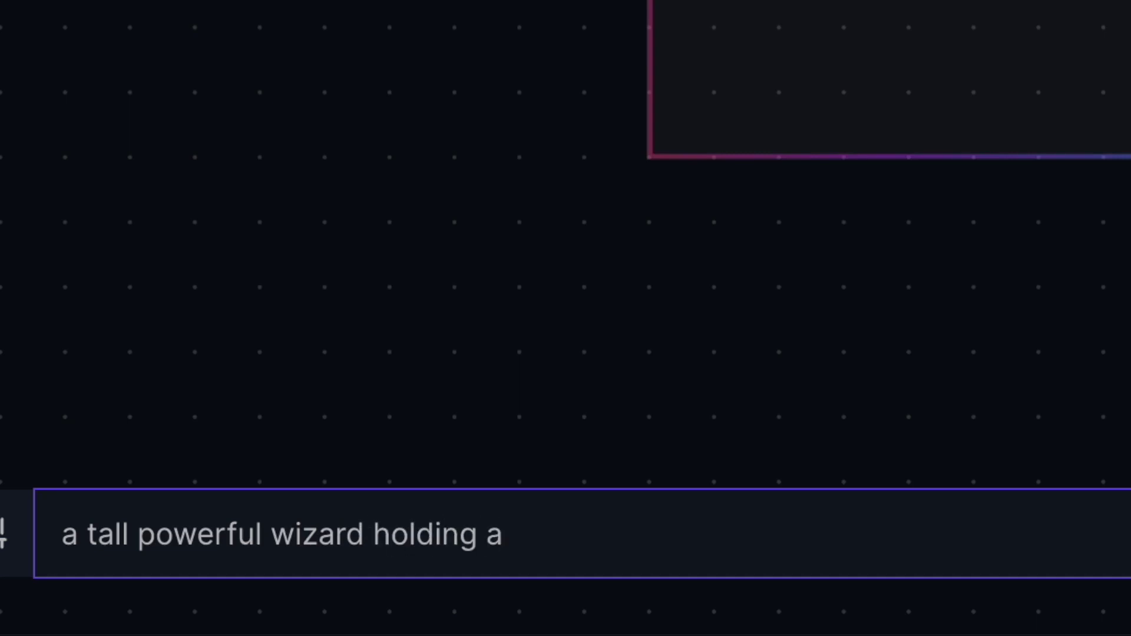
text(chrystal ball)
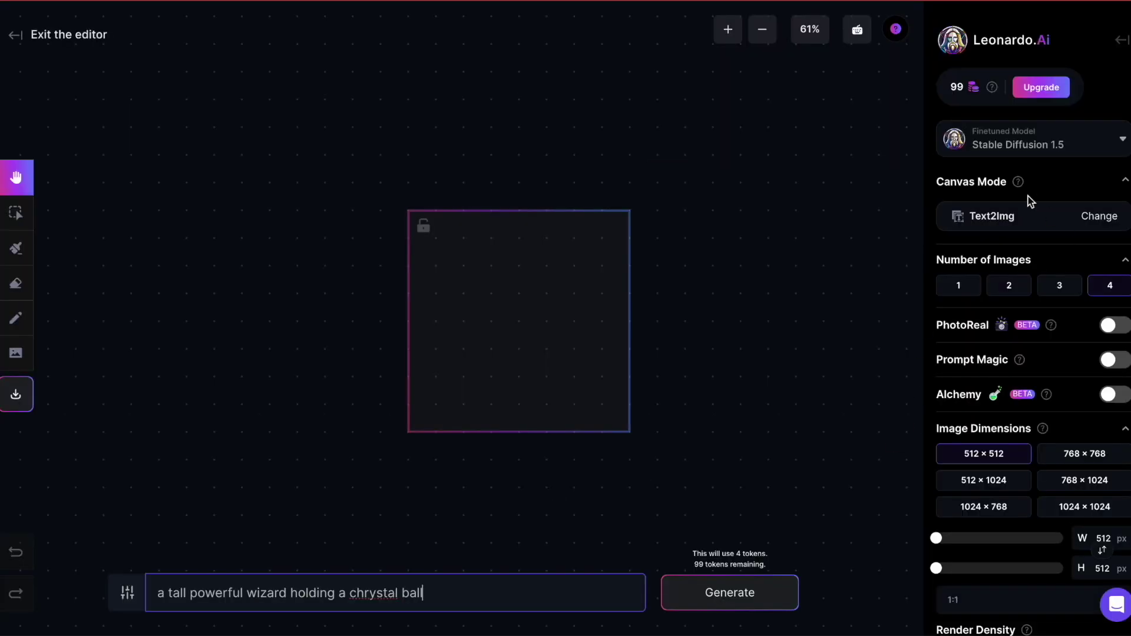
- Generate four 512 × 512 wizard images using the Leonardo Diffusion model with Prompt Magic turned on
click(1033, 145)
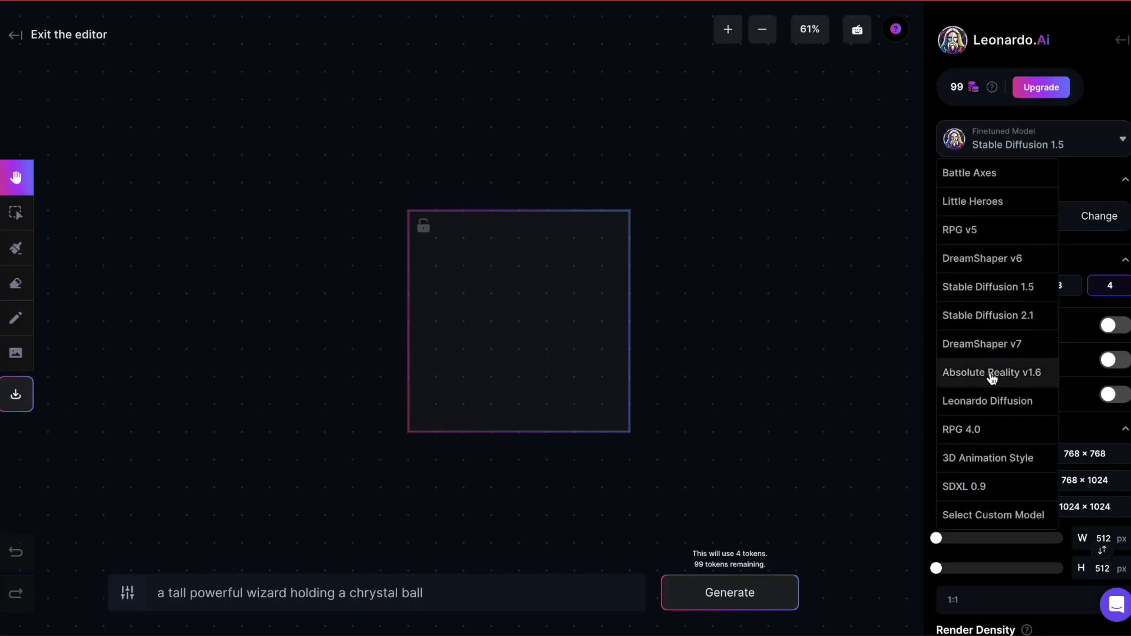
click(988, 403)
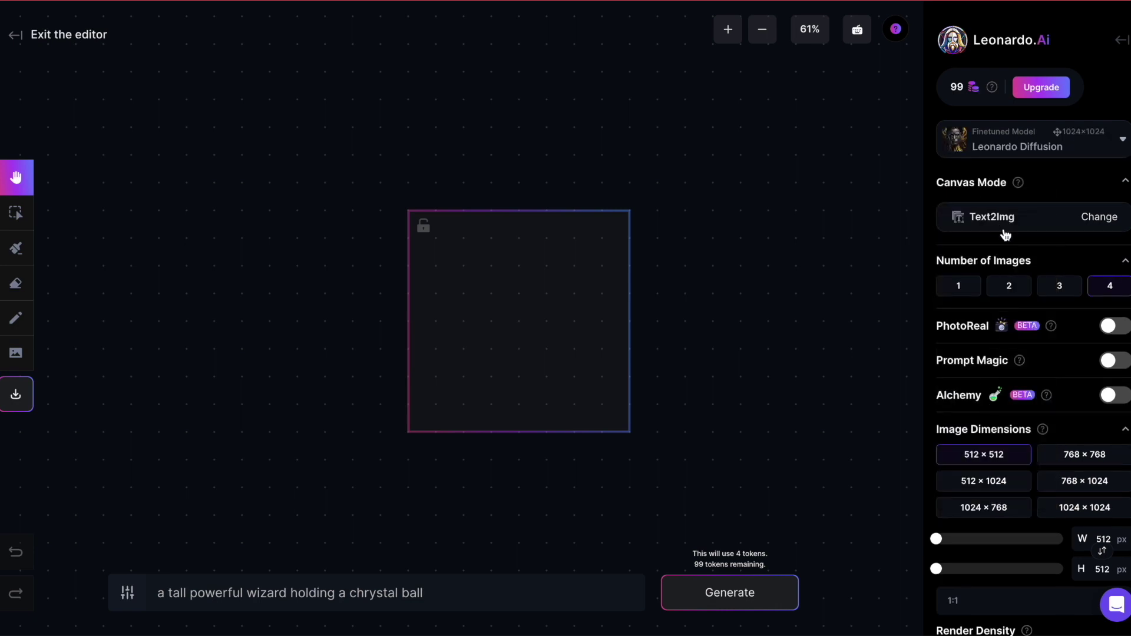
click(1109, 361)
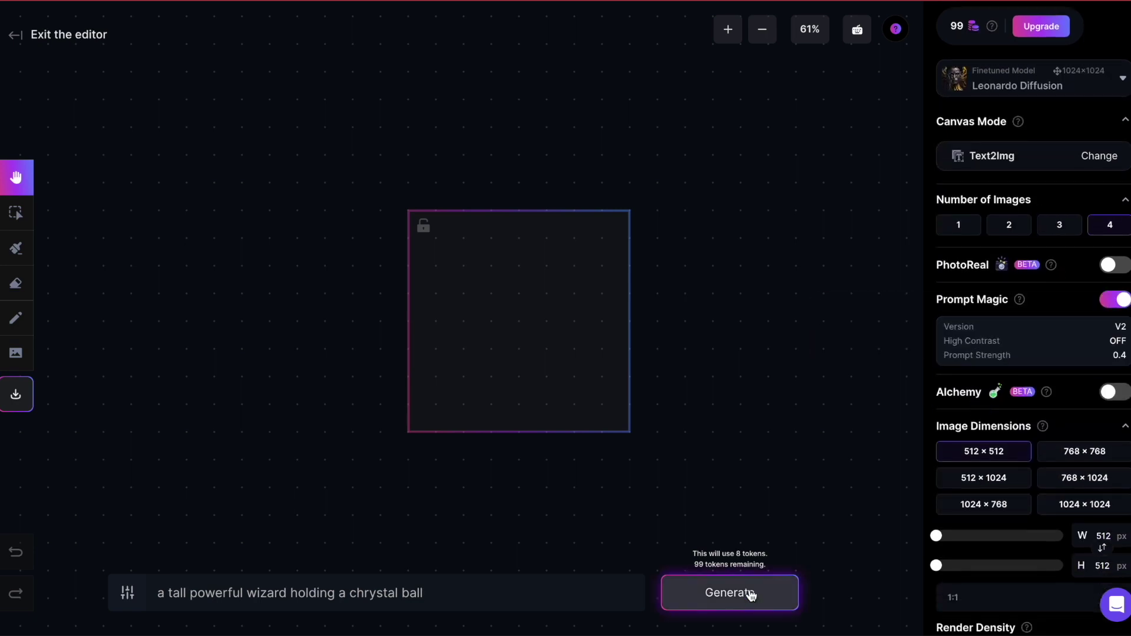
click(751, 596)
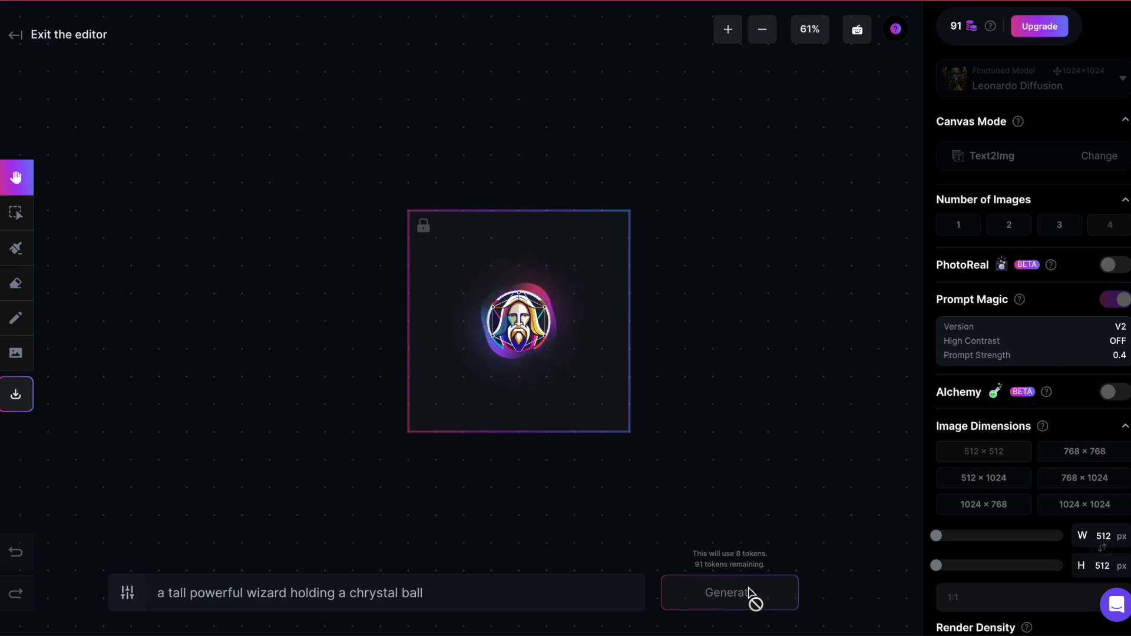
- Compare the four generated wizard images and accept the fourth one
click(449, 494)
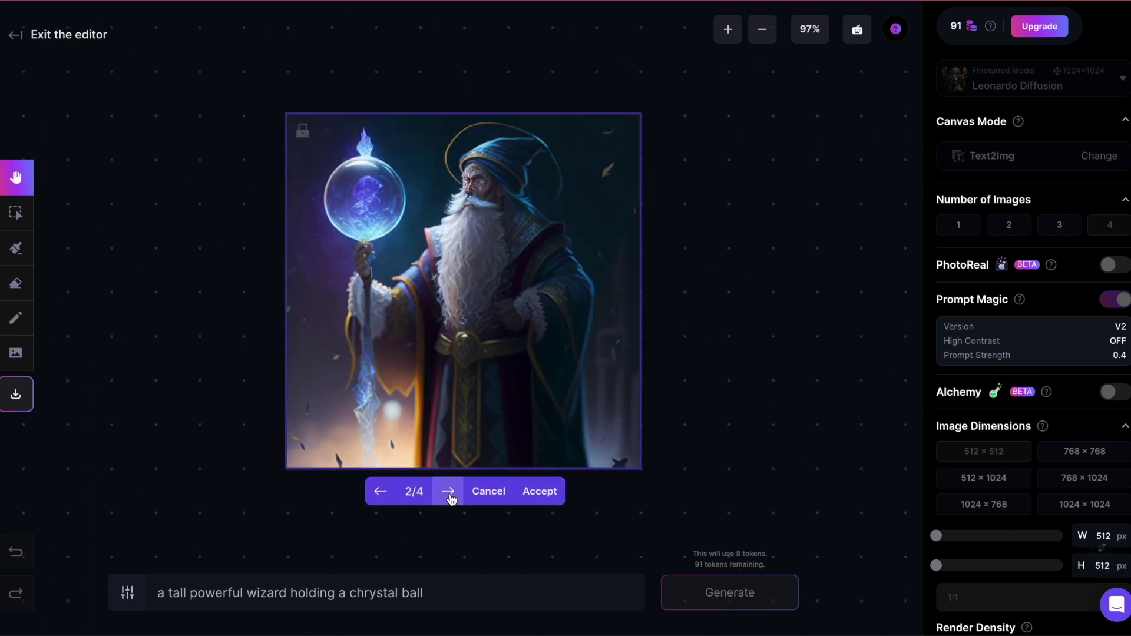
click(449, 494)
click(449, 494)
click(451, 495)
click(450, 495)
click(451, 496)
click(452, 496)
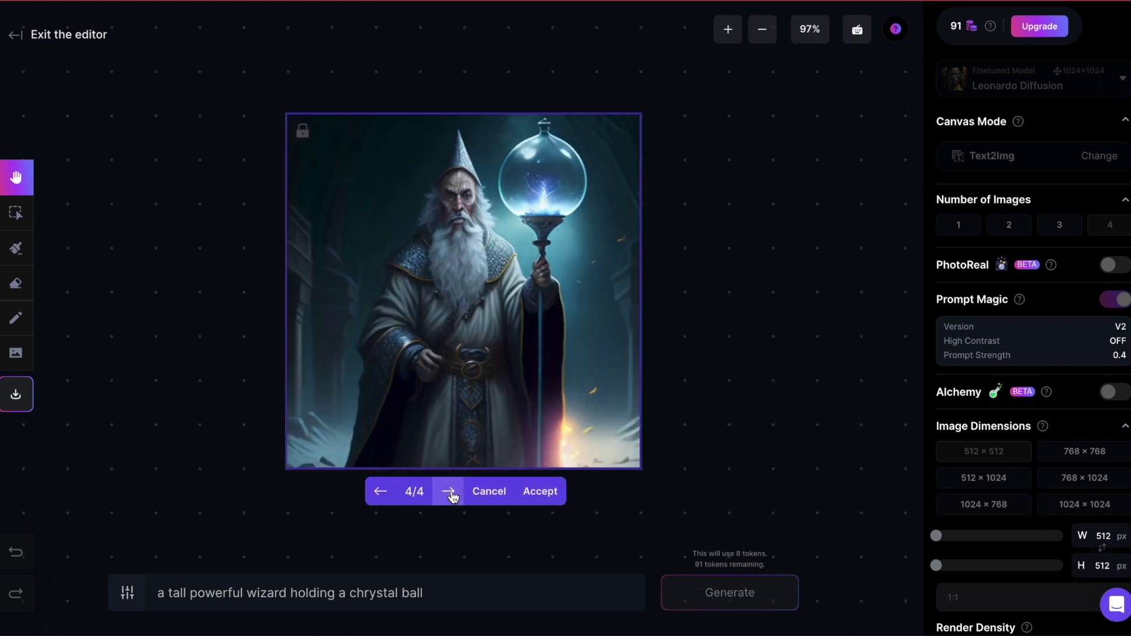
click(541, 495)
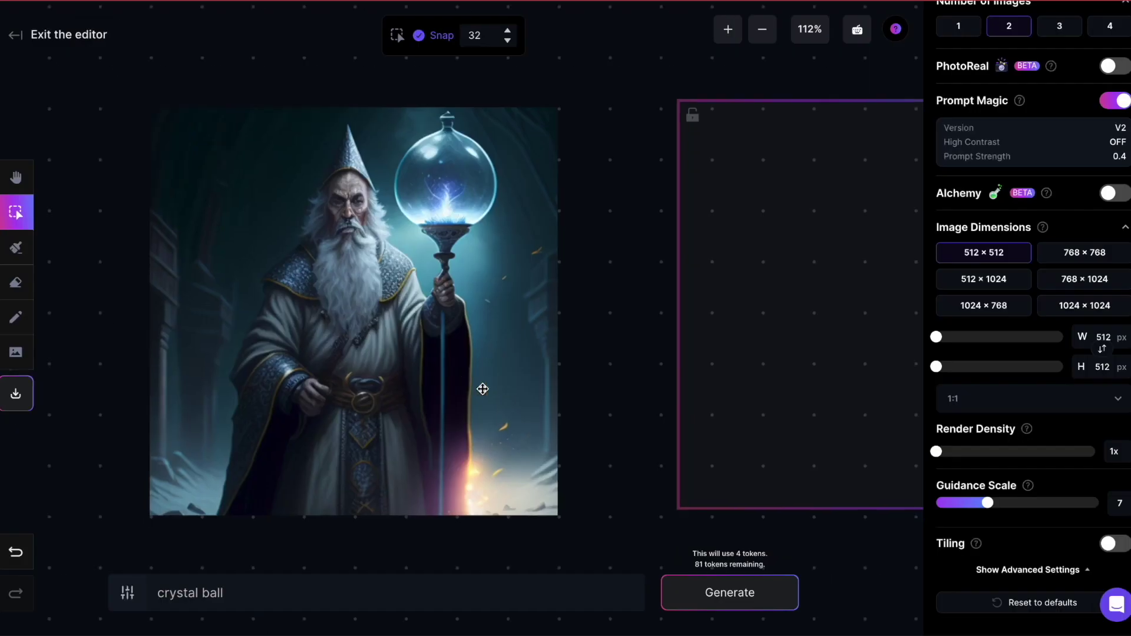
- Switch the canvas to Img2Img mode and set it to four images with a render density of 3x
scroll(907, 196, down, 3)
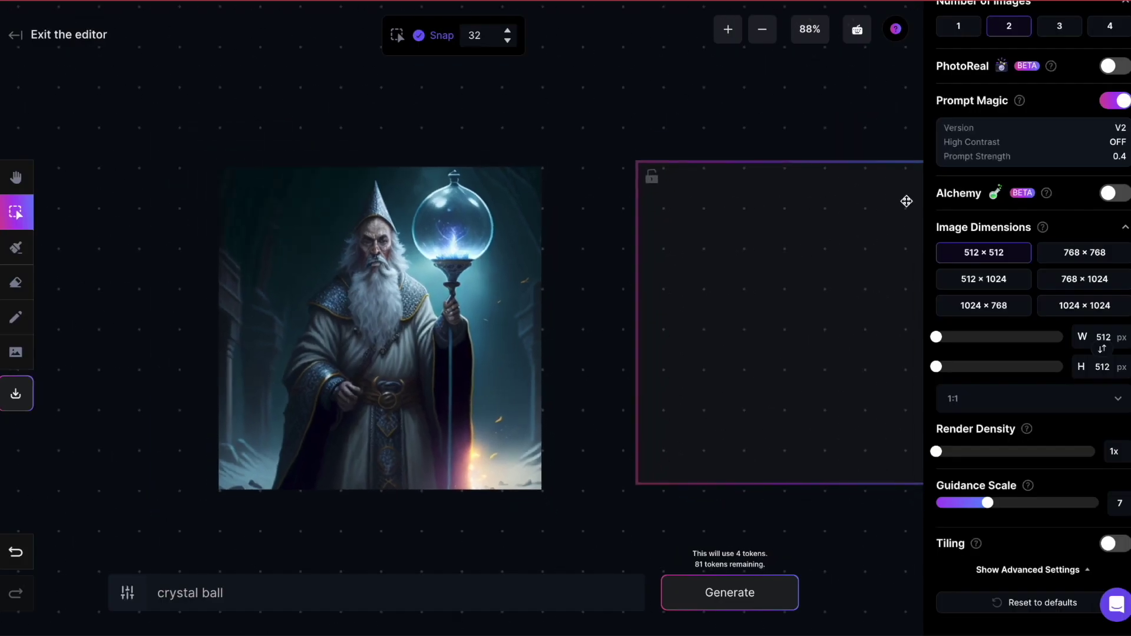
scroll(947, 178, up, 4)
click(1103, 203)
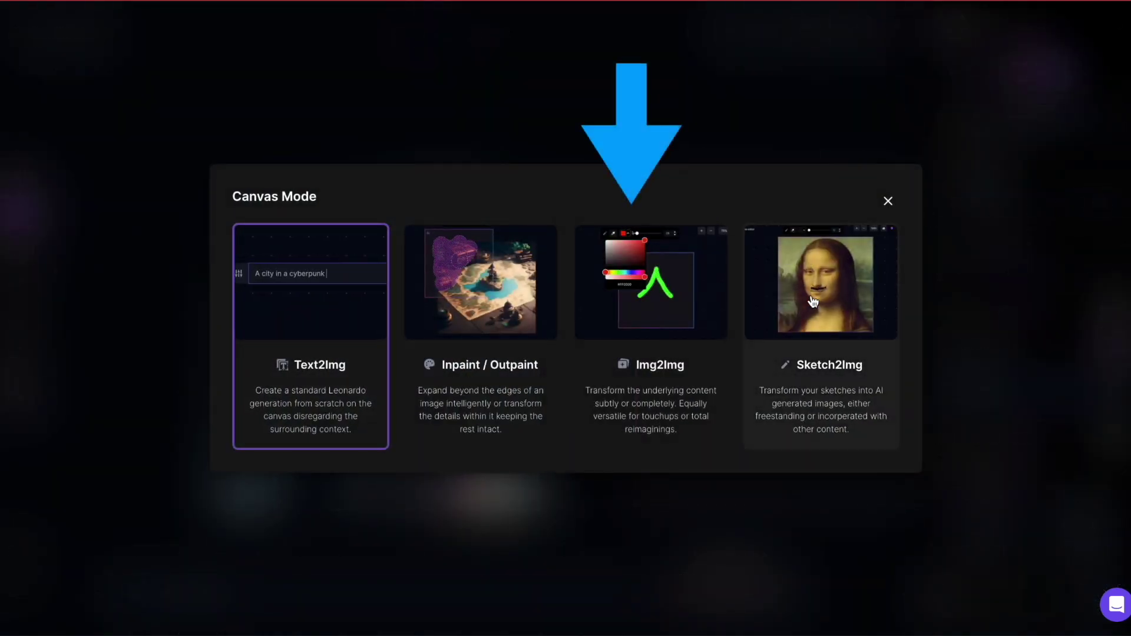
click(665, 304)
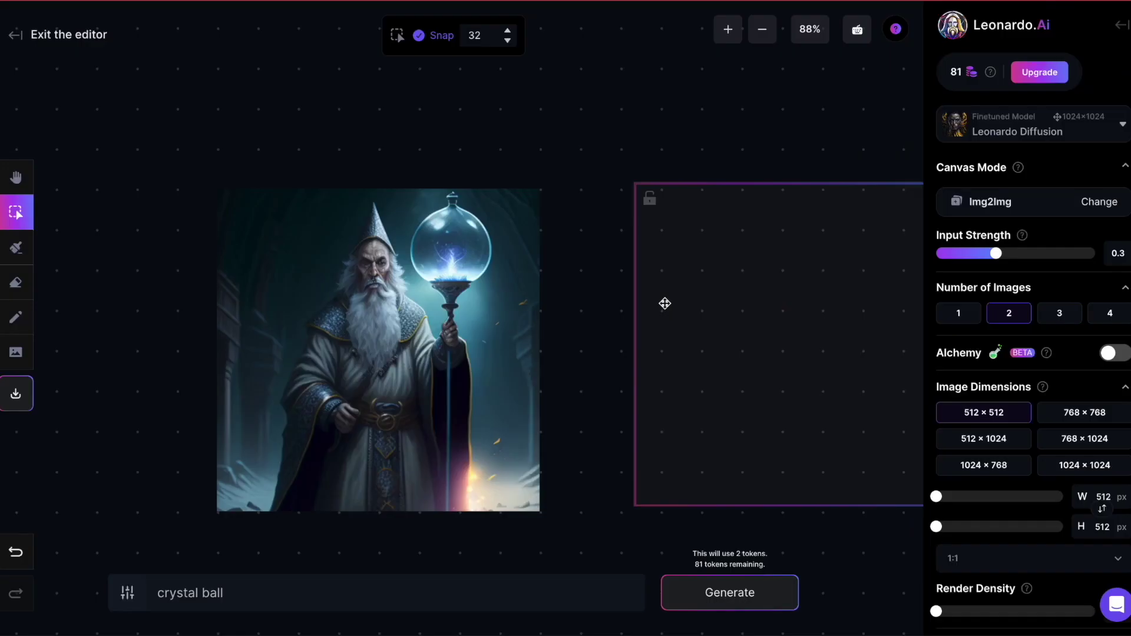
scroll(1041, 259, down, 3)
click(1104, 168)
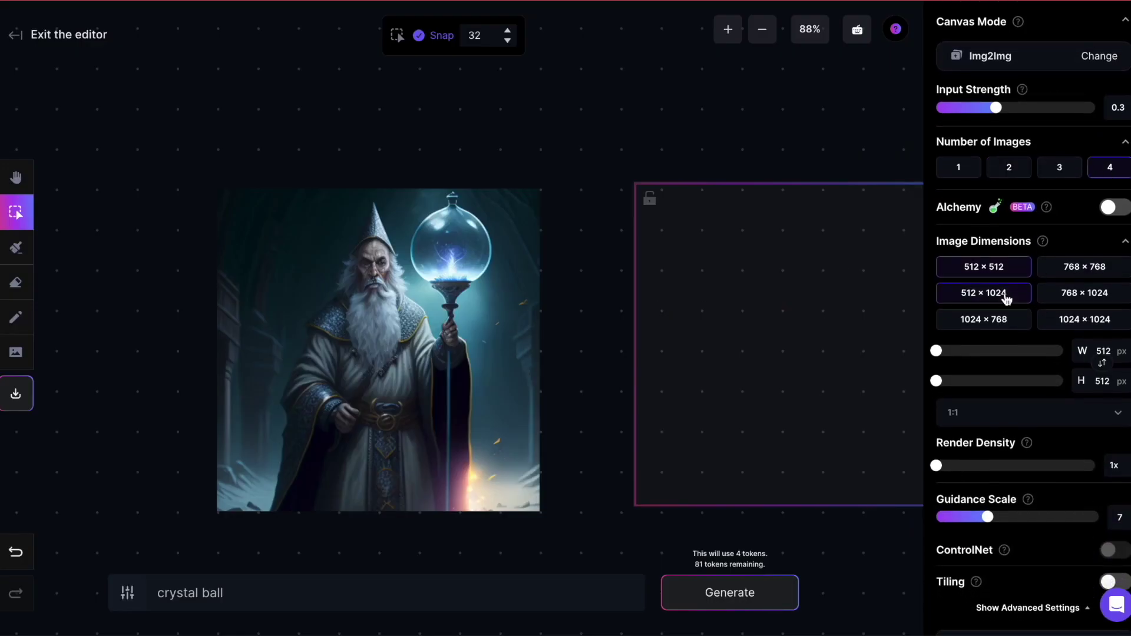
scroll(1007, 296, down, 1)
drag(938, 429, 1039, 433)
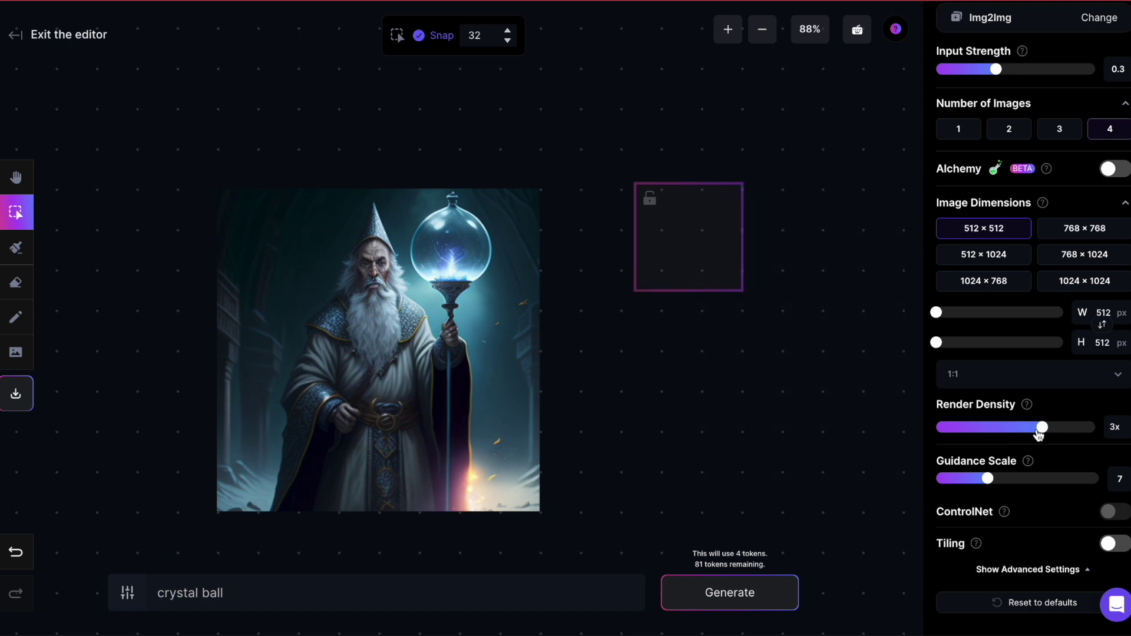
- Place the generation frame over the wizard's glowing orb and generate "crystal ball" variations with an input strength of 0.65
scroll(1036, 435, up, 2)
drag(716, 291, 483, 301)
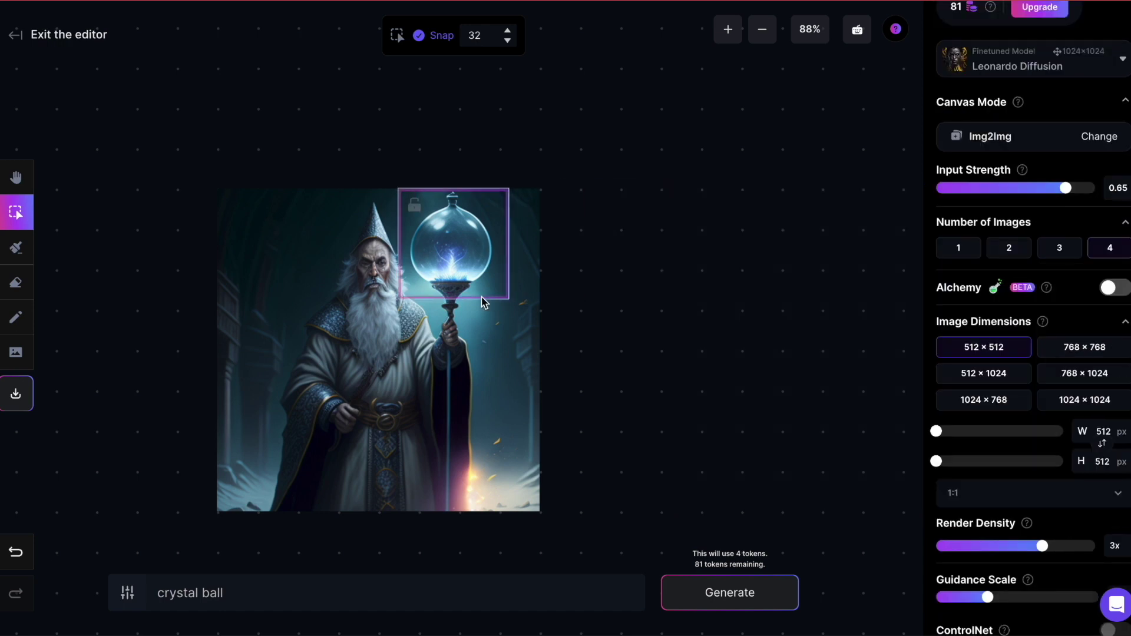
triple_click(200, 592)
click(710, 591)
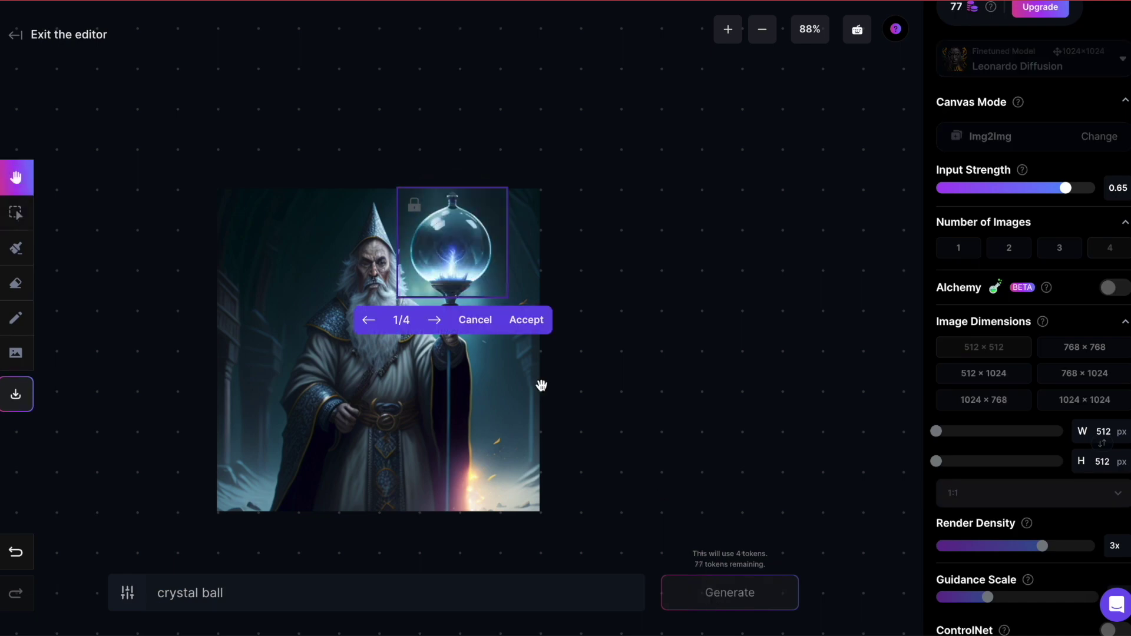
- Compare the four crystal ball variations up close and accept the fourth one
scroll(541, 386, up, 3)
scroll(531, 341, up, 5)
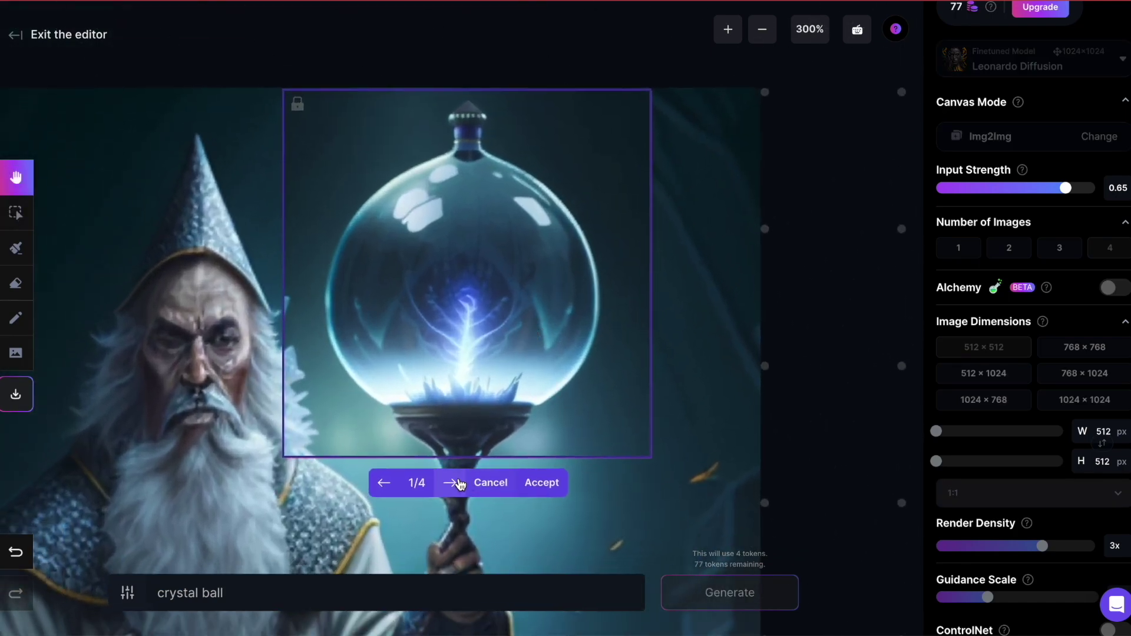
click(459, 483)
click(459, 484)
click(459, 484)
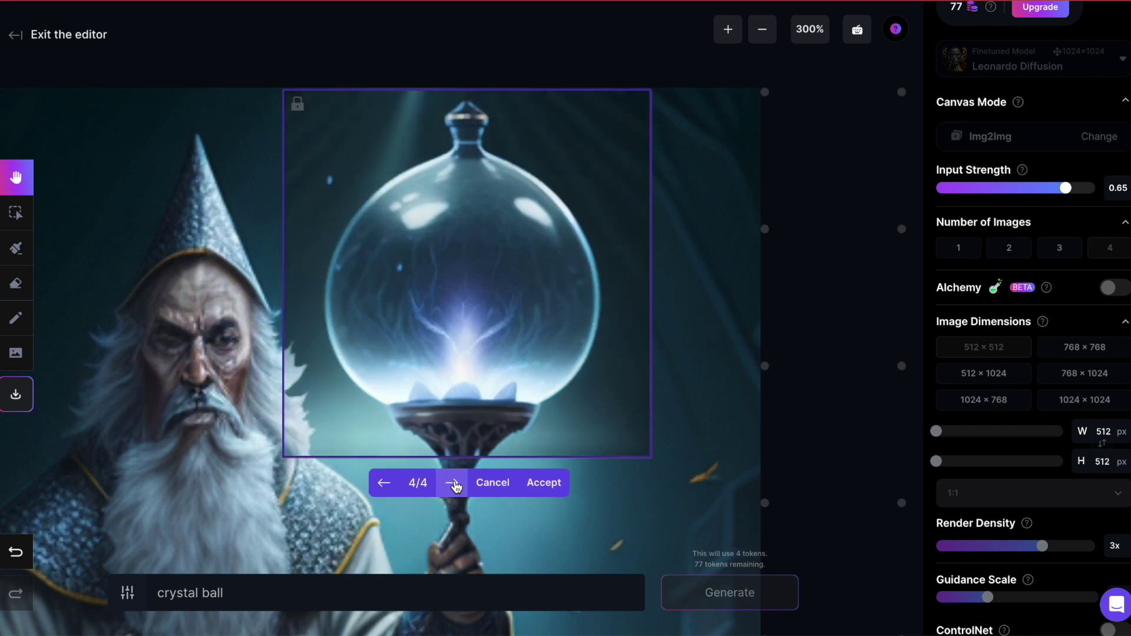
click(541, 482)
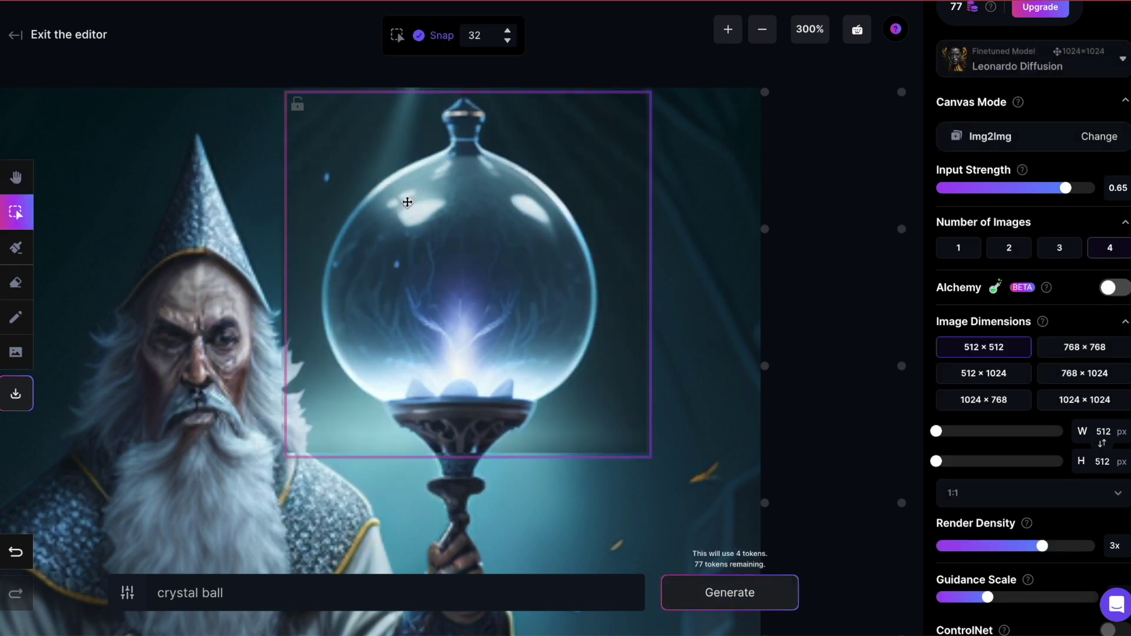
- Move the generation frame aside and shift the new crystal ball patch beside the original ball to compare their detail
scroll(407, 202, down, 5)
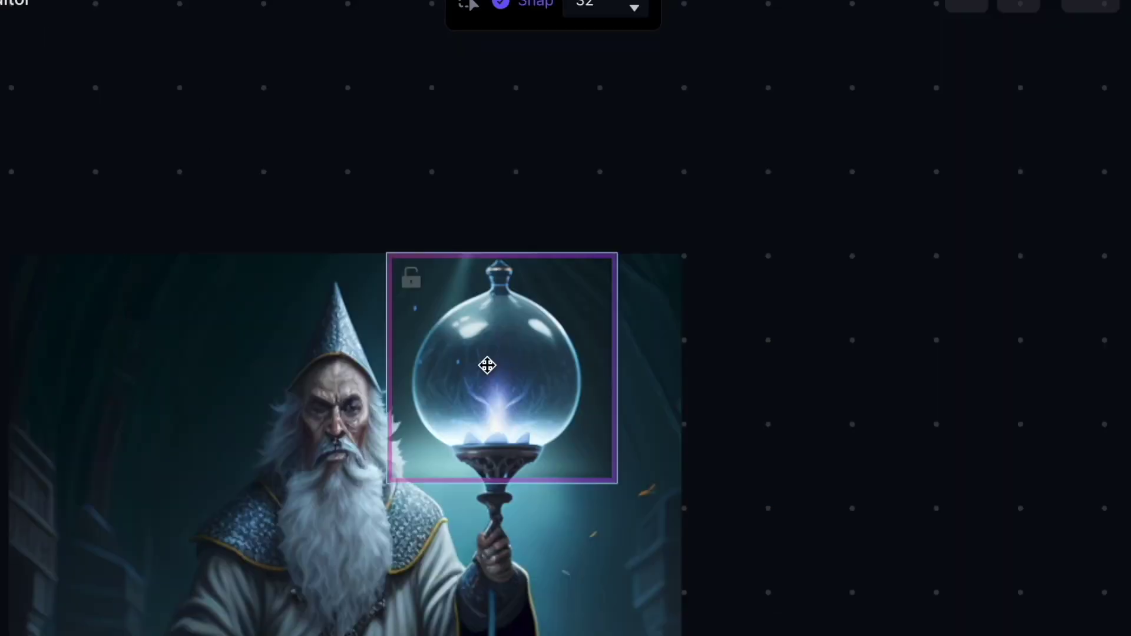
drag(411, 277, 693, 182)
drag(494, 375, 710, 377)
scroll(766, 420, up, 2)
scroll(731, 464, up, 3)
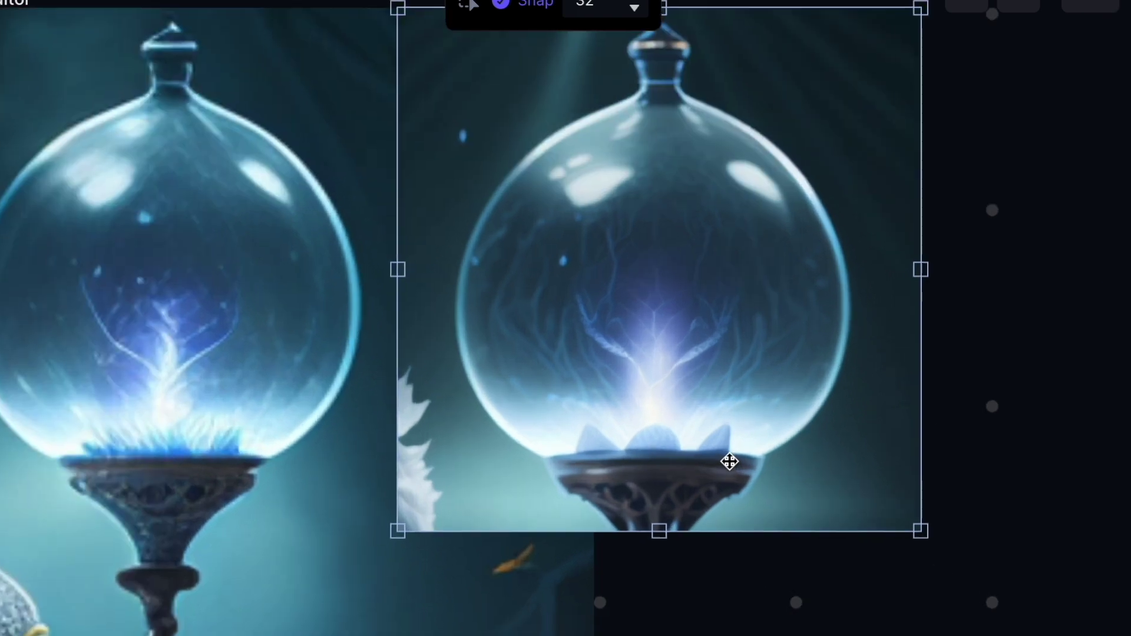
scroll(735, 424, left, 3)
scroll(821, 483, left, 1)
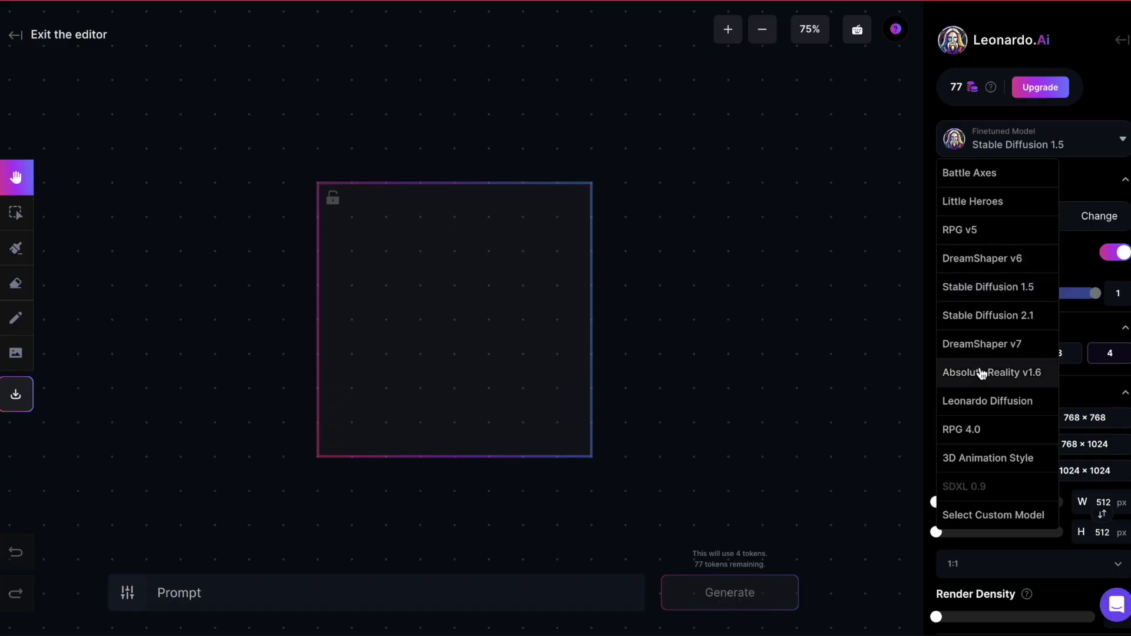
- Select the Absolute Reality v1.6 model and switch the empty canvas to Text2Img mode
click(981, 374)
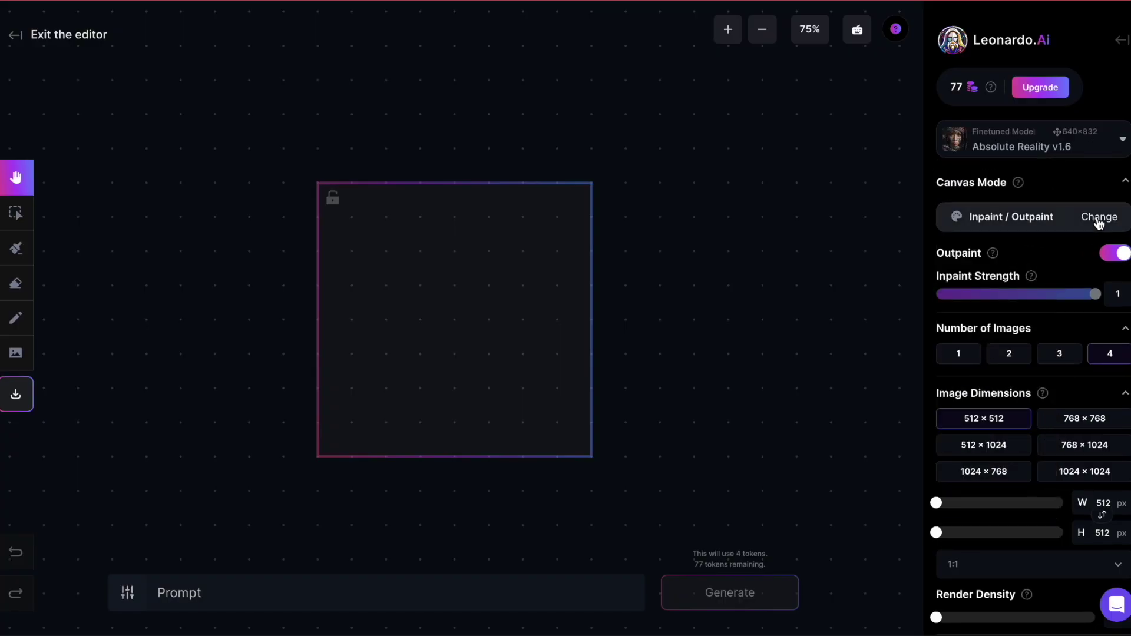
click(1098, 218)
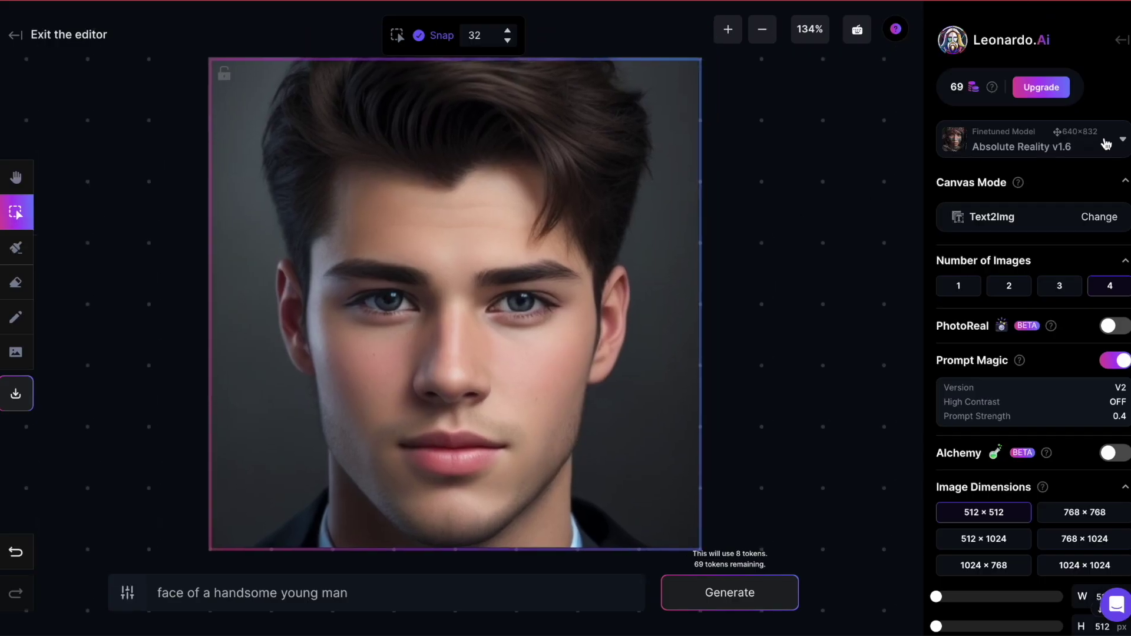
- Switch to Sketch2Img mode and sketch a moustache above the young man's lips in dark colour #211A1A with brush size 23
click(1097, 215)
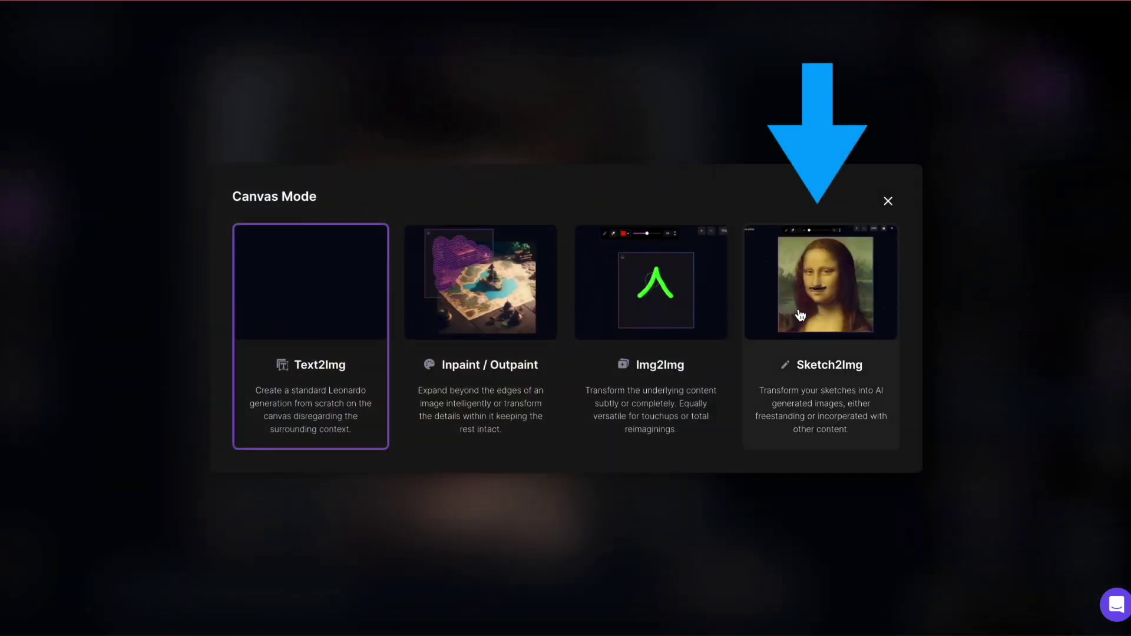
click(823, 282)
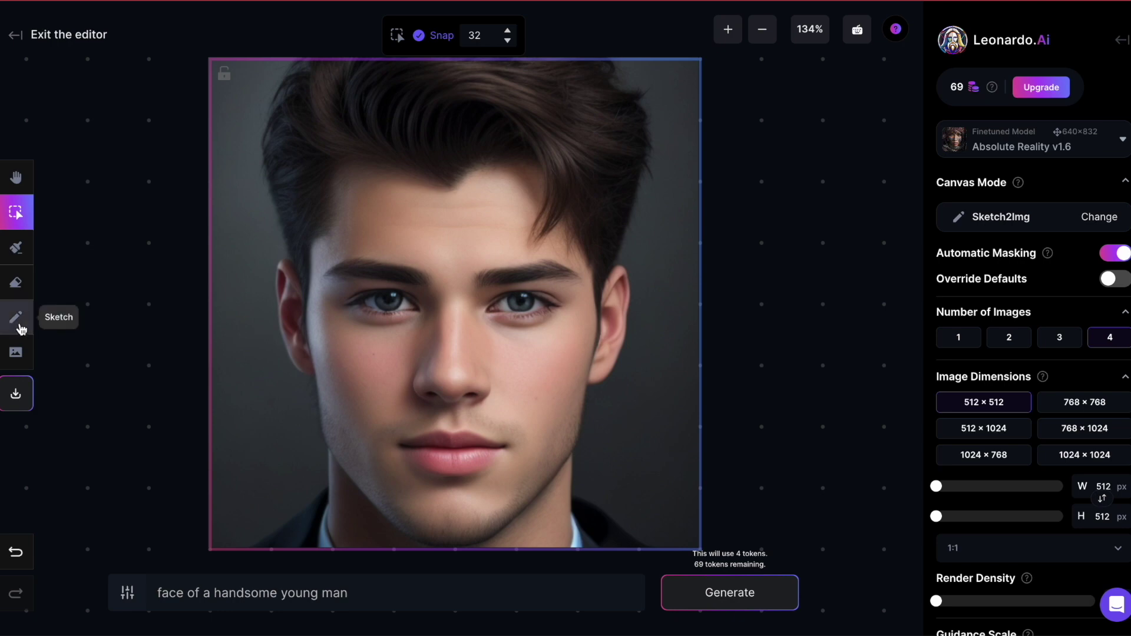
click(18, 322)
click(411, 40)
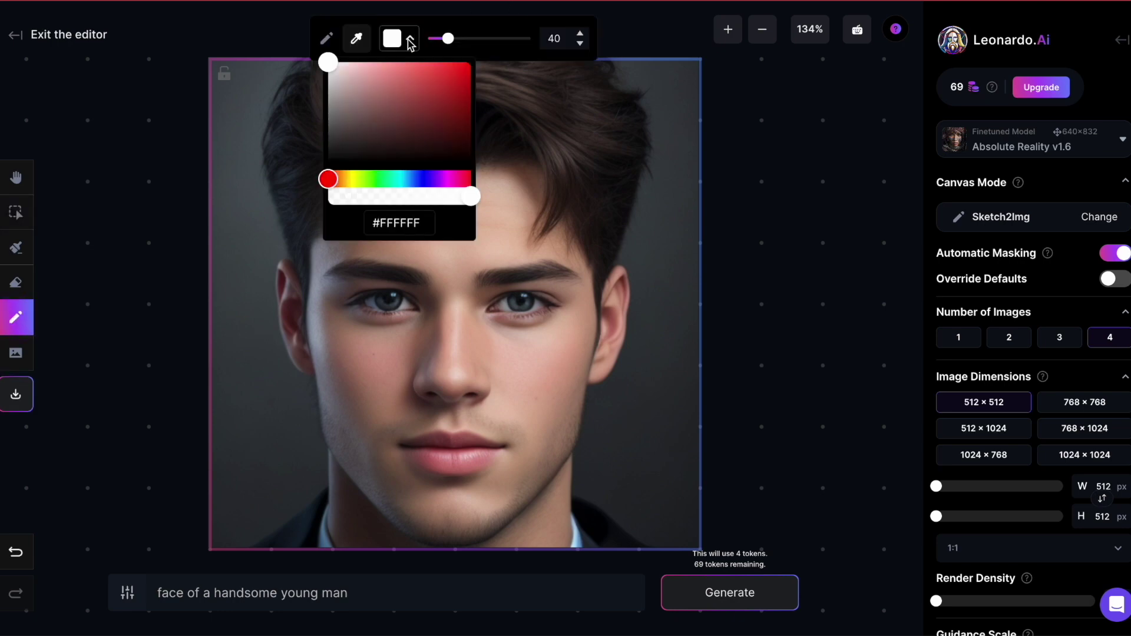
drag(341, 156, 358, 149)
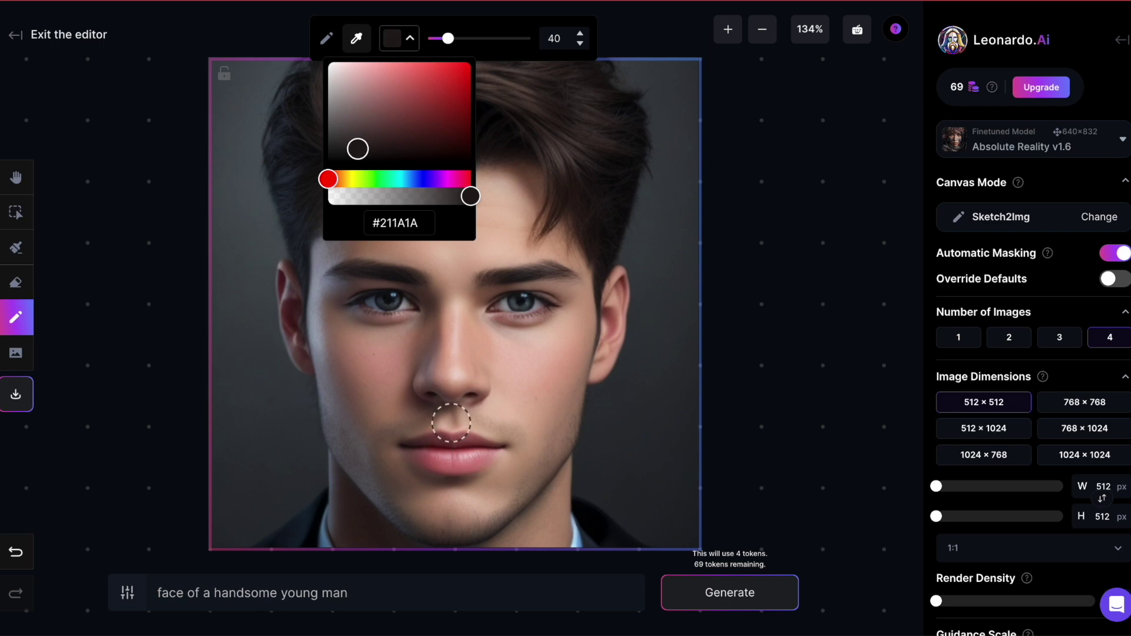
drag(447, 41, 441, 44)
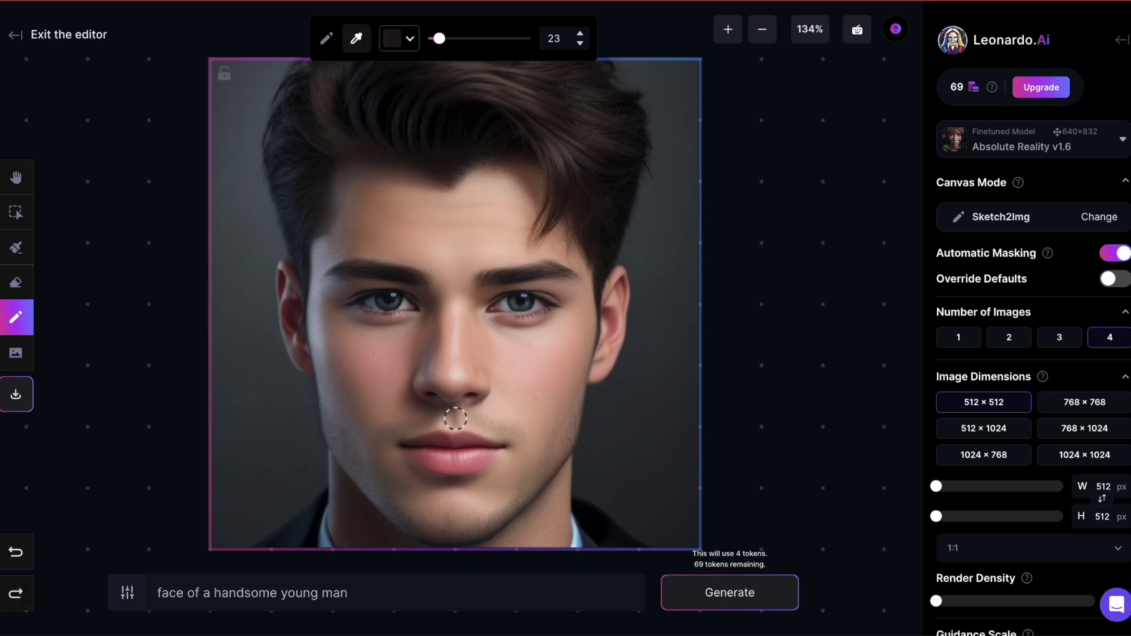
drag(449, 419, 377, 447)
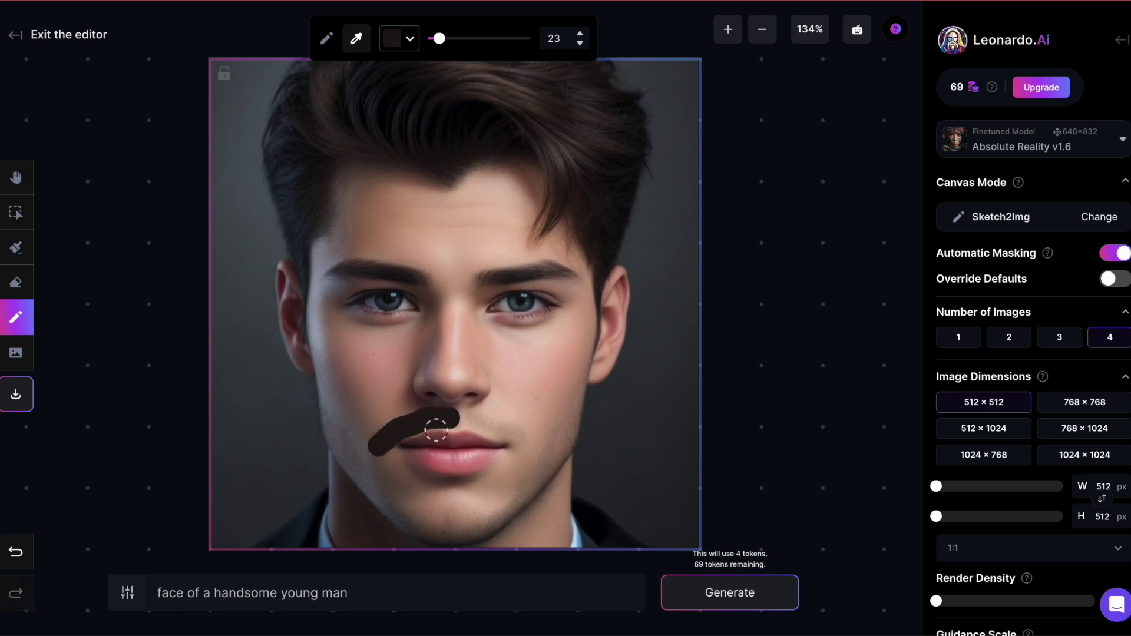
drag(460, 420, 516, 439)
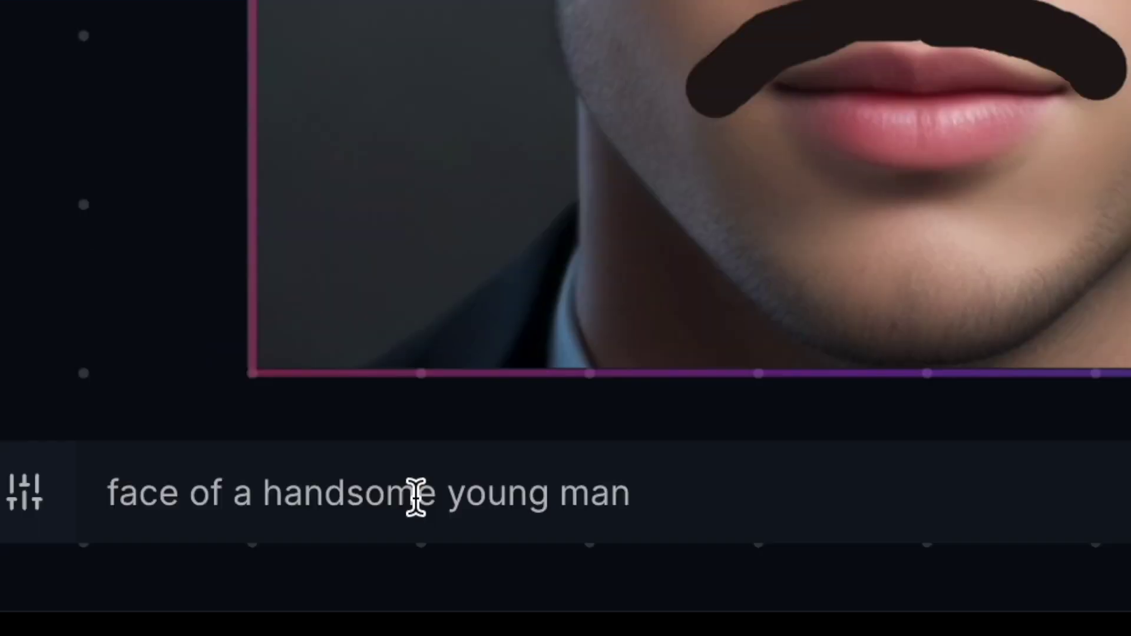
- Replace the prompt with "moustache" and generate four 512 × 512 images from the sketch
triple_click(270, 595)
text(moustache)
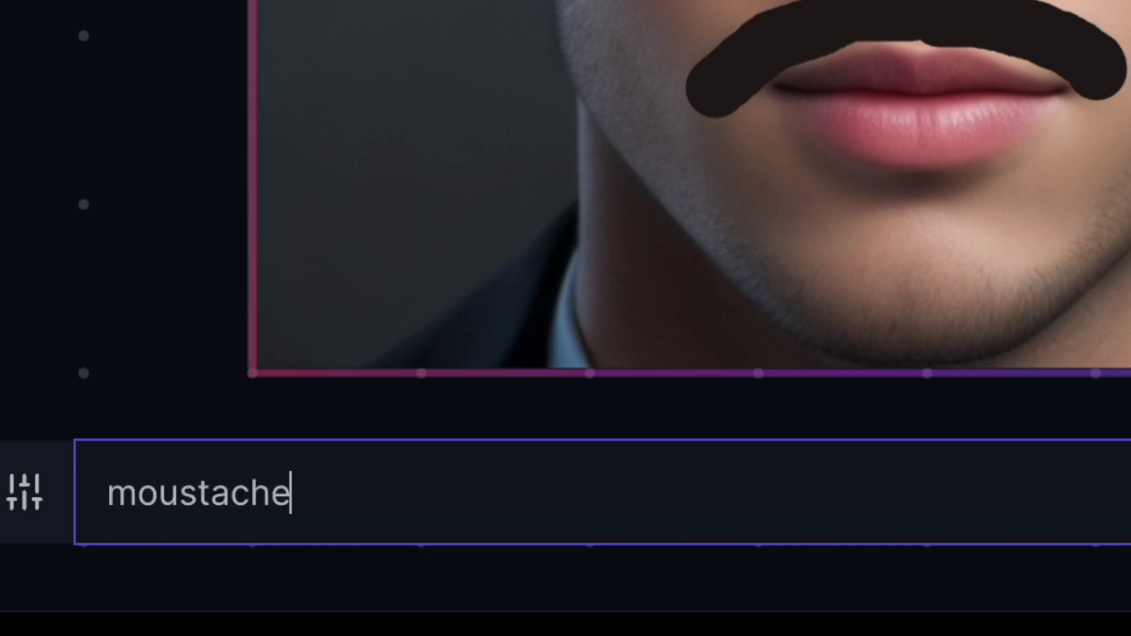
click(724, 595)
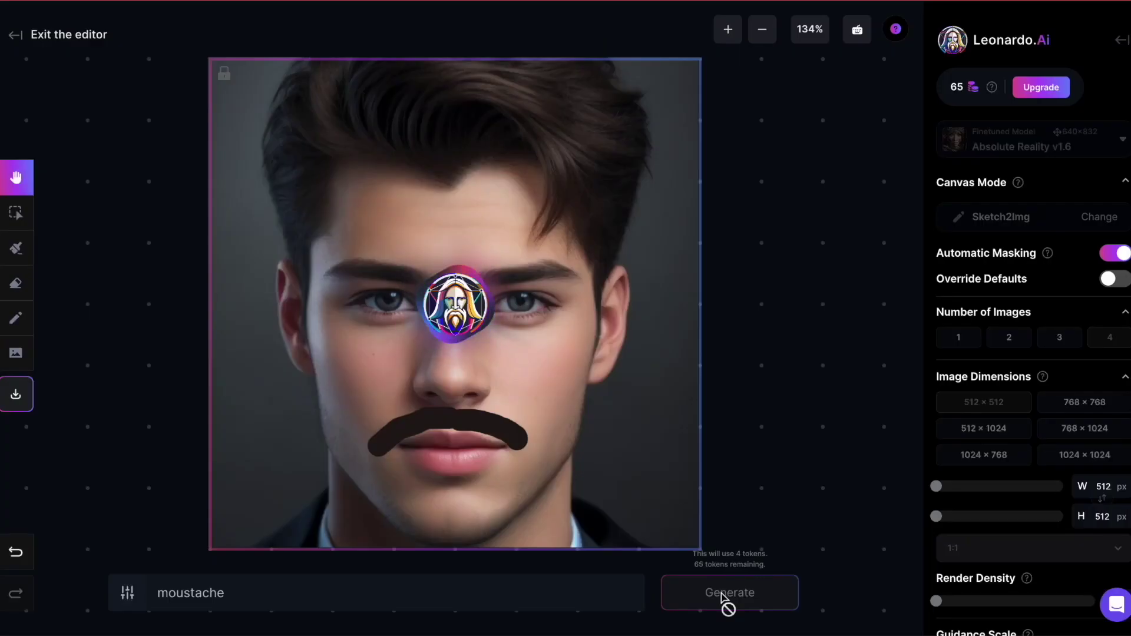
- Compare the four moustache variations and accept the fourth one
click(439, 530)
click(439, 529)
click(439, 530)
click(440, 531)
click(441, 531)
click(440, 531)
click(442, 531)
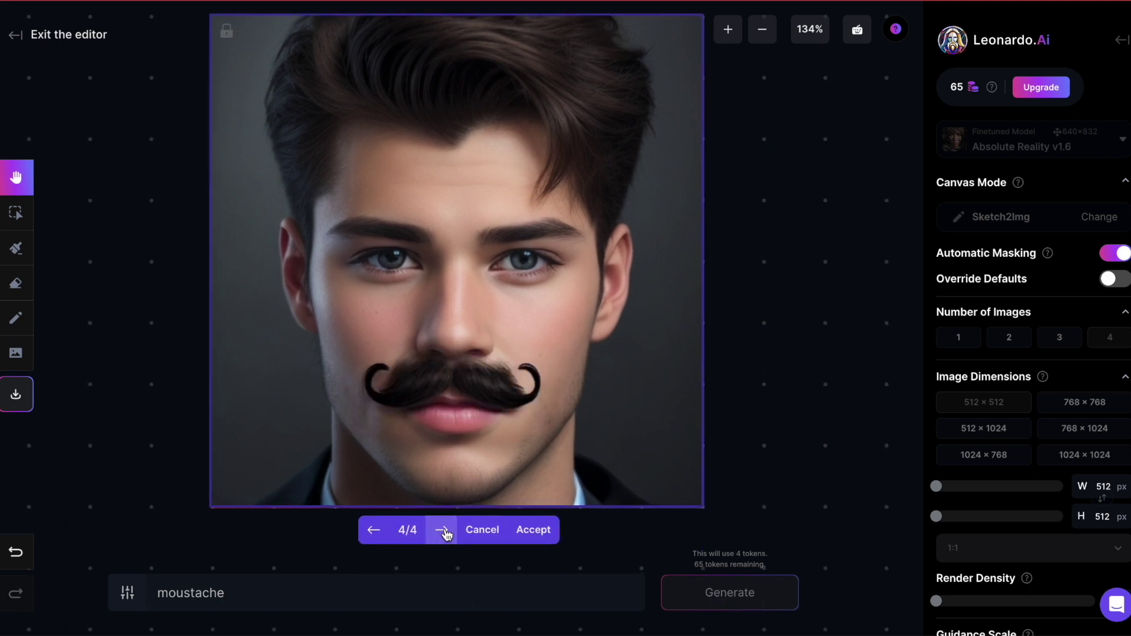
click(533, 530)
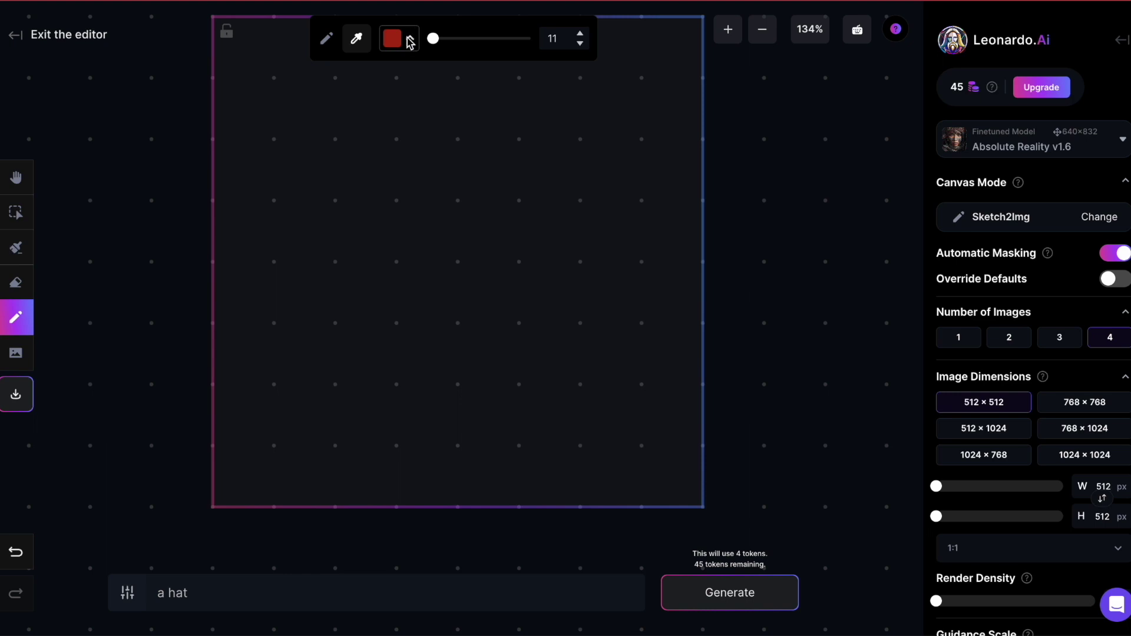
- Sketch a banana in the empty frame with colour #E7A617, using brush size 45 for the body and 28 for the stem
click(409, 42)
click(356, 179)
drag(356, 179, 344, 179)
click(457, 72)
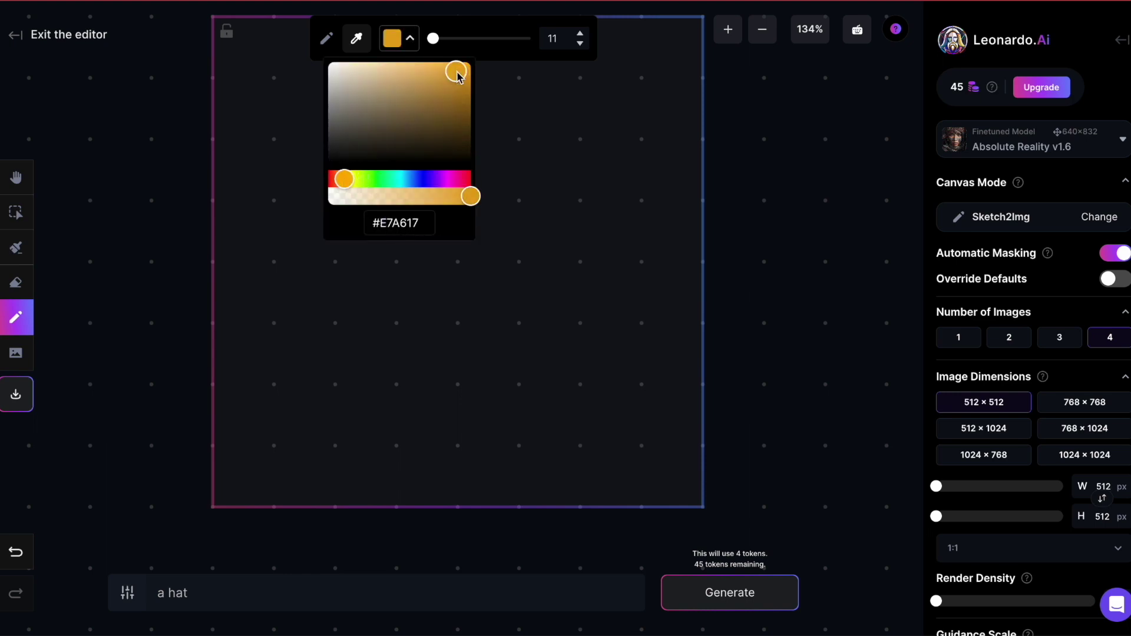
drag(433, 39, 451, 39)
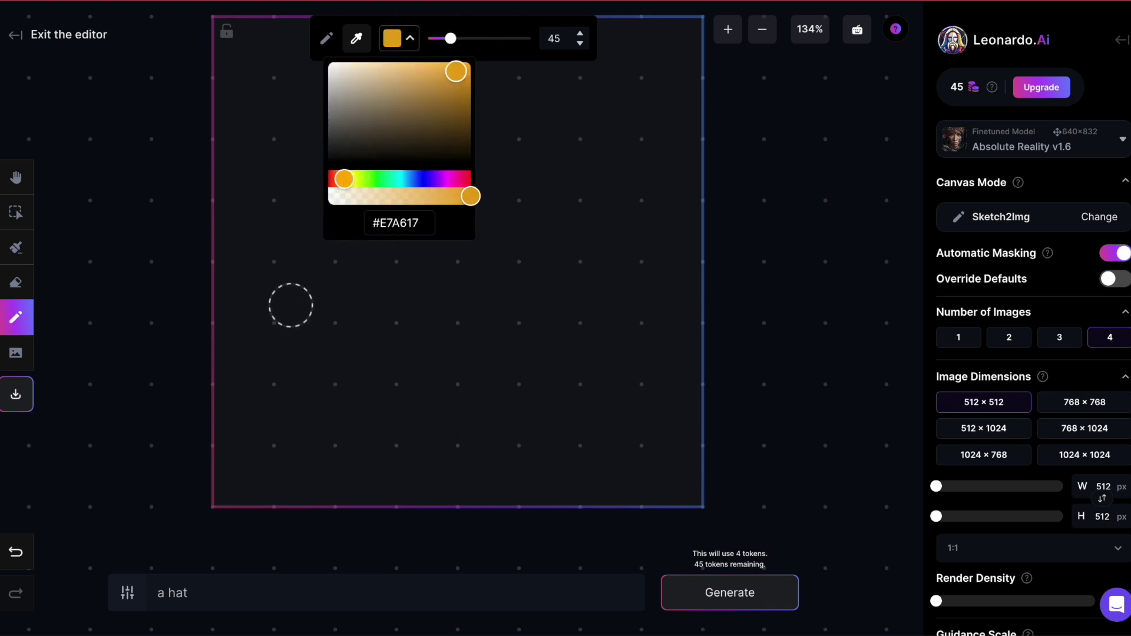
right_click(289, 306)
mouse_move(286, 304)
mouse_down()
mouse_move(311, 305)
mouse_move(591, 126)
mouse_move(346, 320)
mouse_move(531, 206)
mouse_move(520, 162)
mouse_up()
drag(451, 38, 442, 38)
mouse_move(594, 122)
mouse_down()
mouse_move(627, 87)
mouse_move(616, 71)
mouse_move(643, 97)
mouse_up()
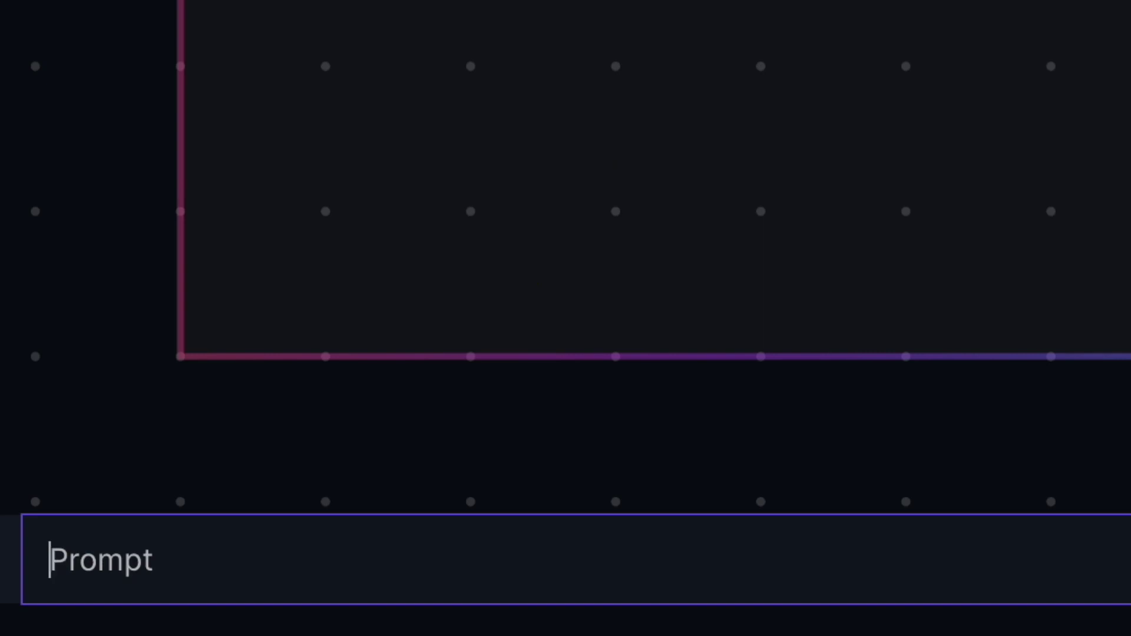
- Generate four 512 × 512 images from the banana sketch with the prompt "a banana" and accept the first variation
text(a banana)
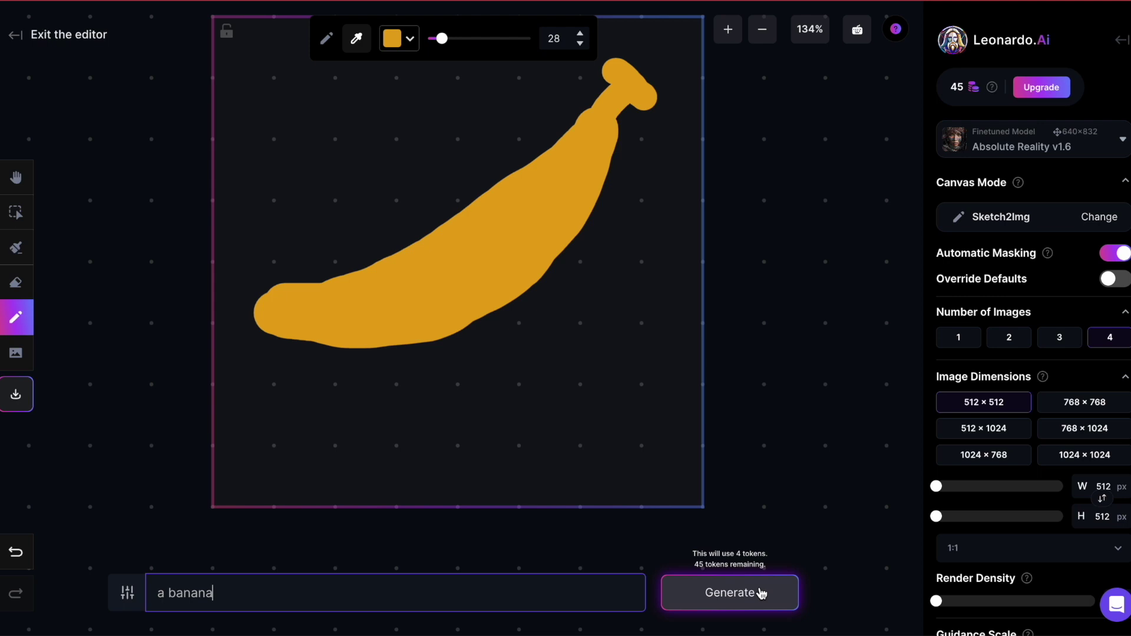
click(760, 593)
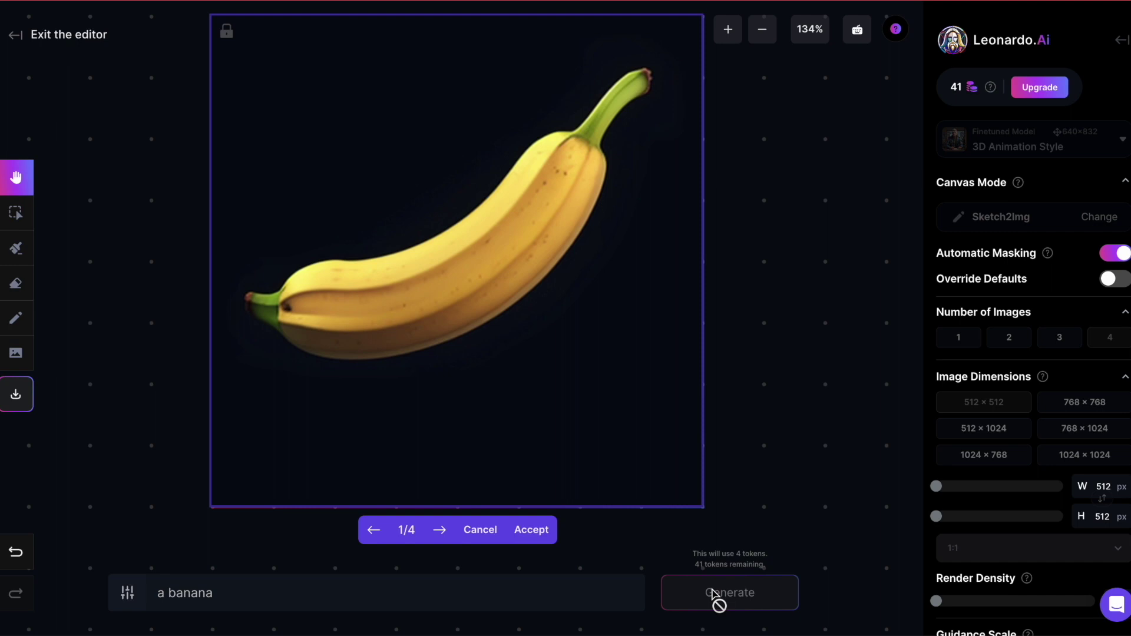
click(443, 535)
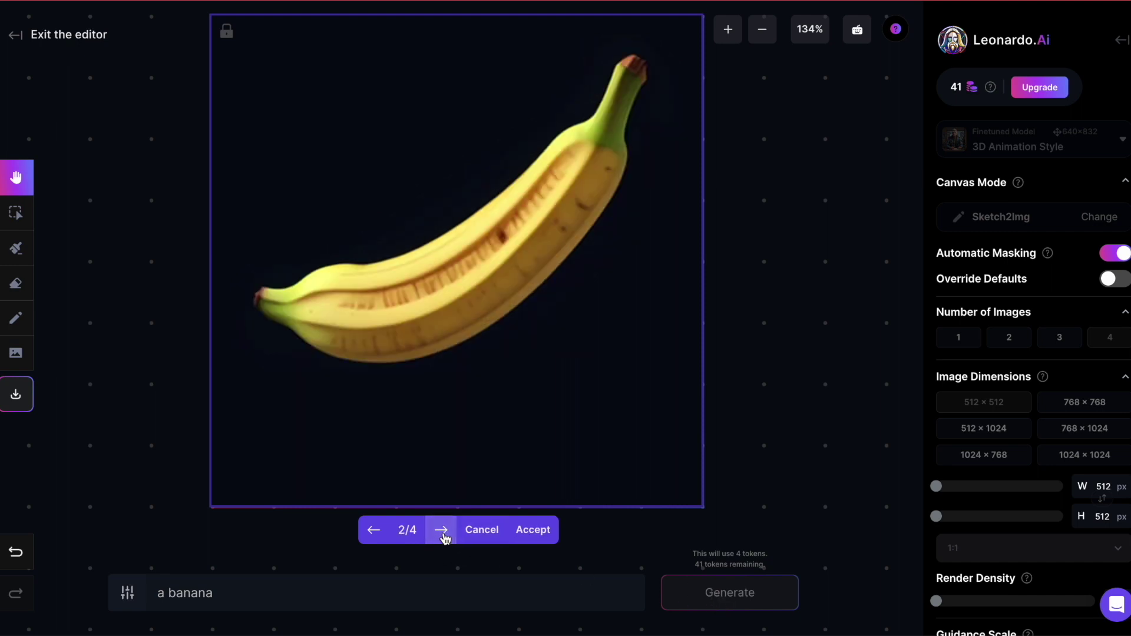
click(443, 535)
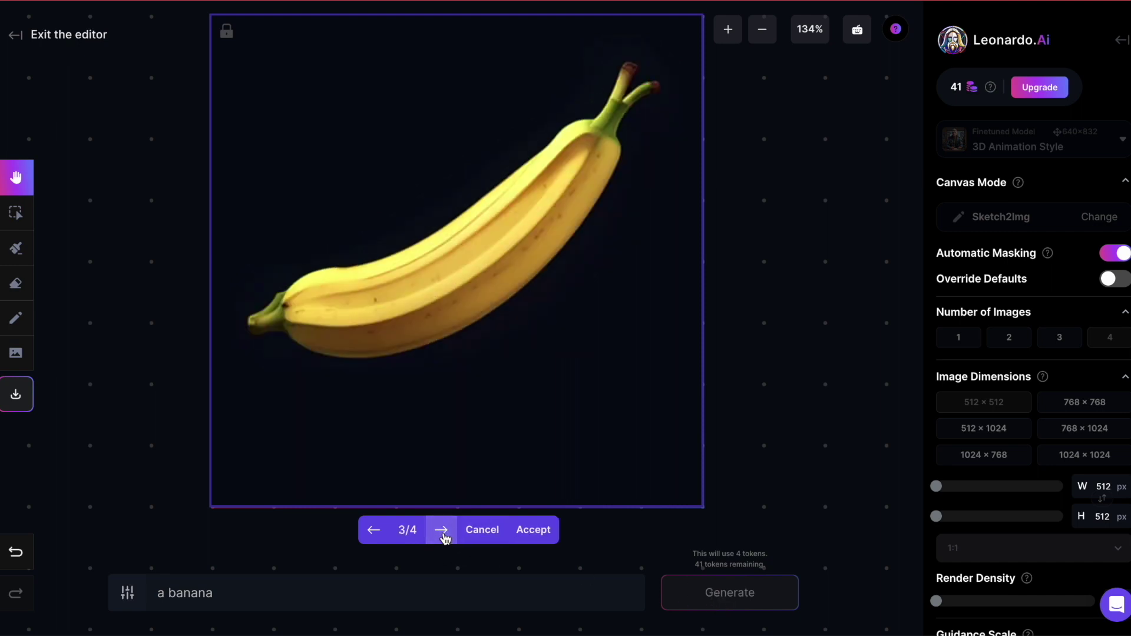
click(443, 535)
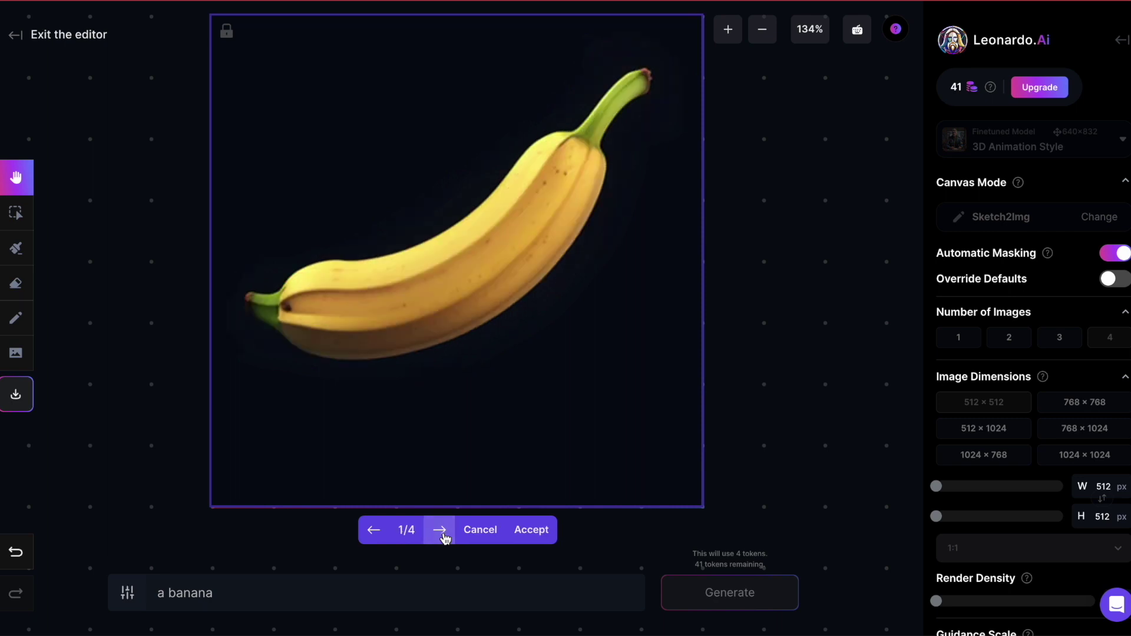
click(531, 535)
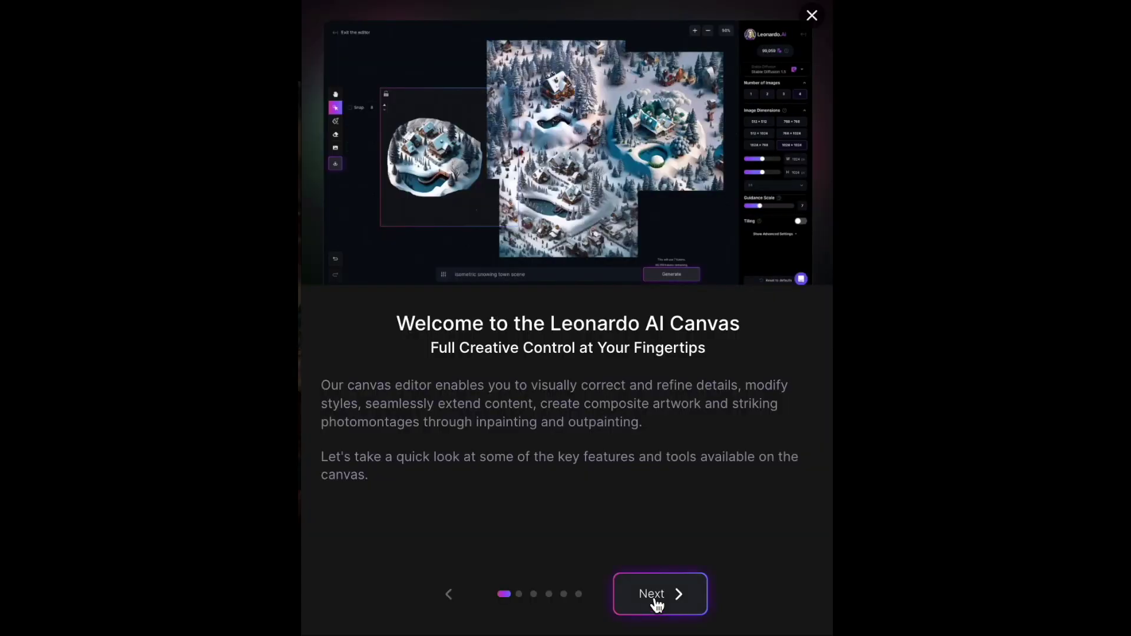
- Read through the canvas welcome guide from the introduction to the page on controlling parameters, and finish it
click(657, 600)
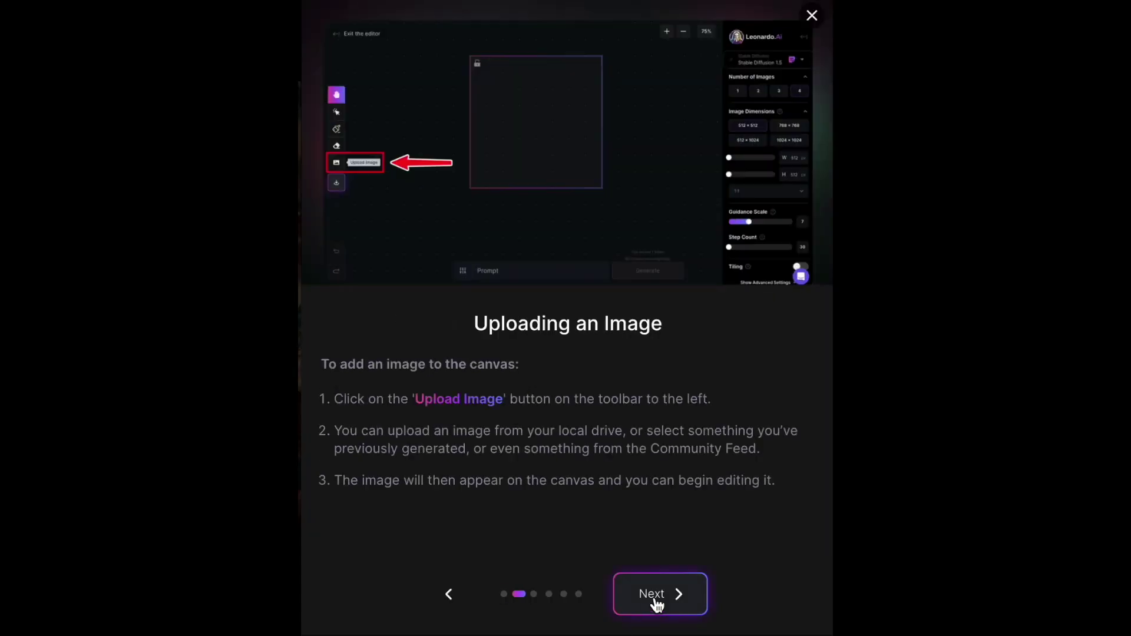
click(657, 600)
click(657, 600)
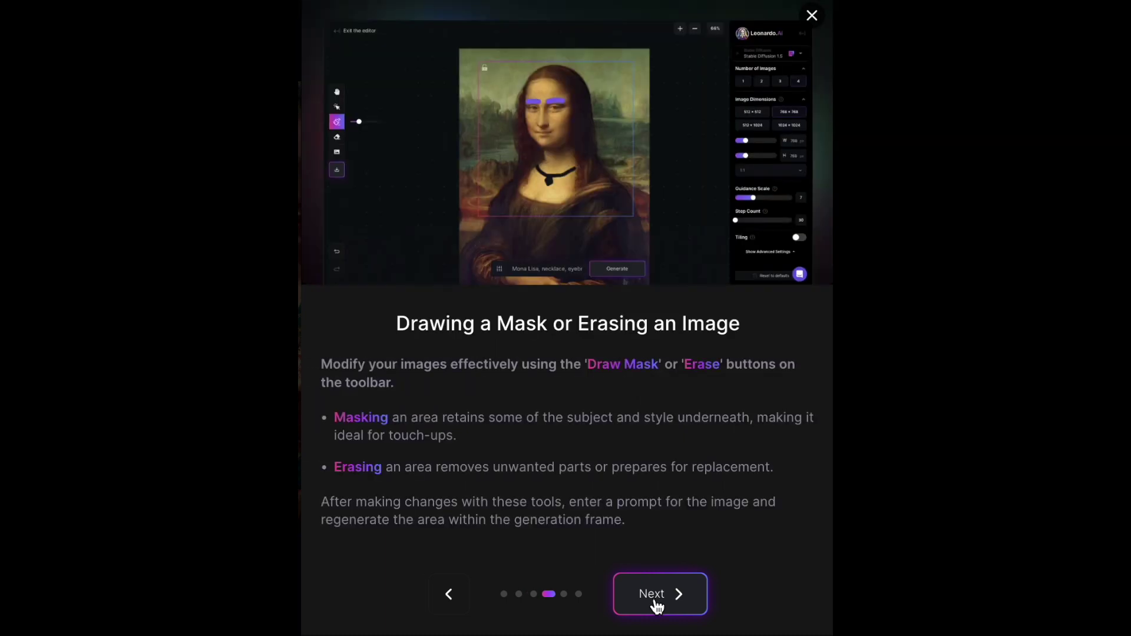
click(657, 599)
click(656, 601)
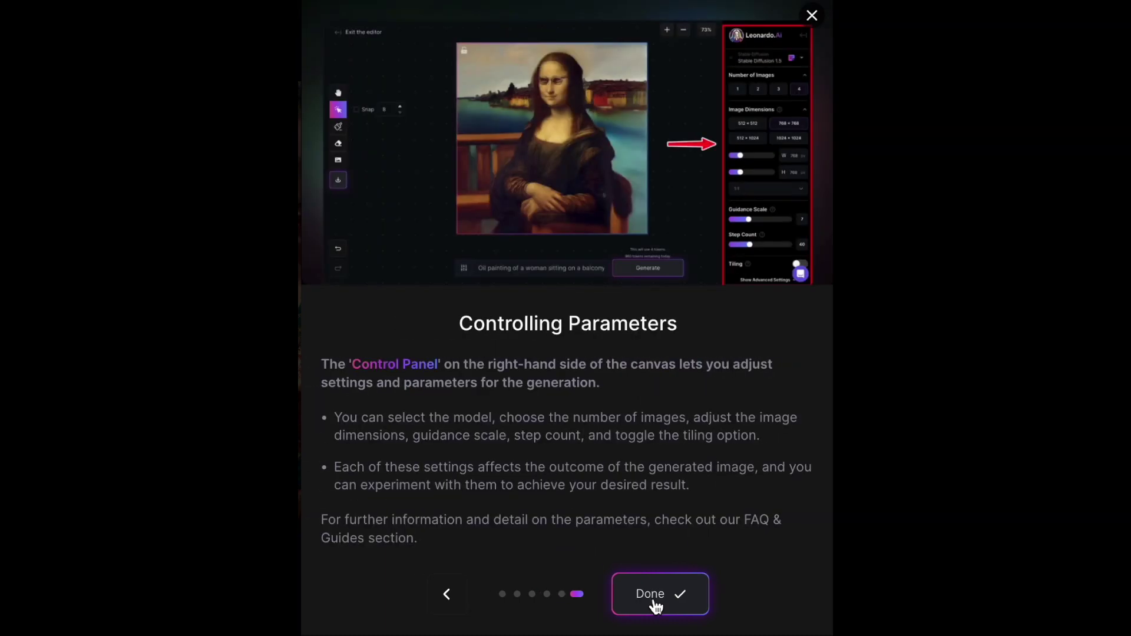
click(654, 598)
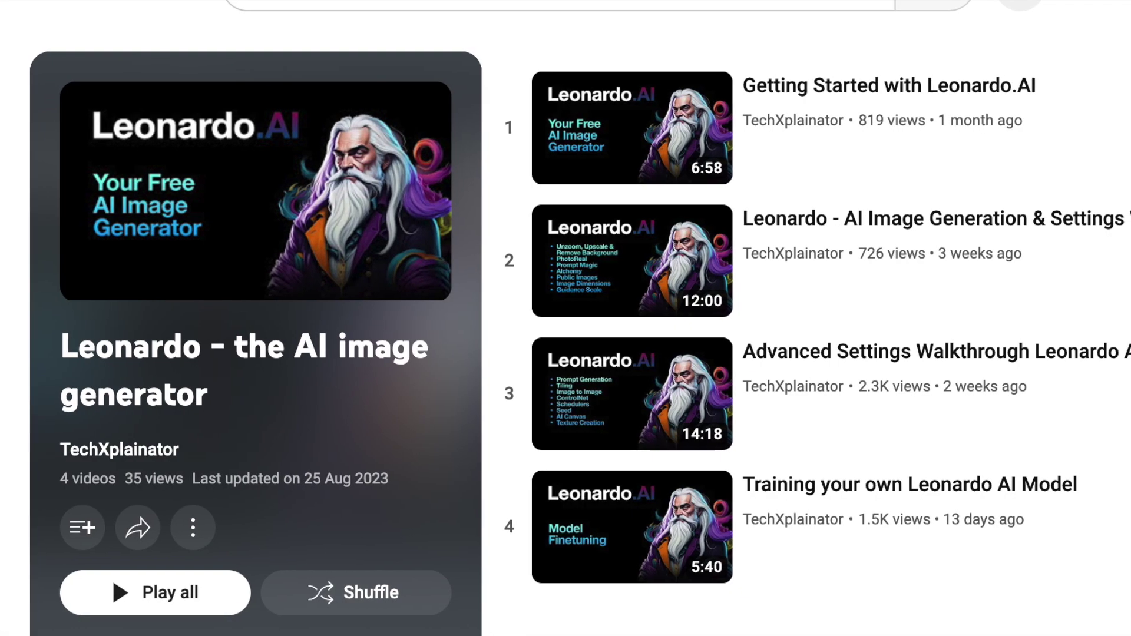